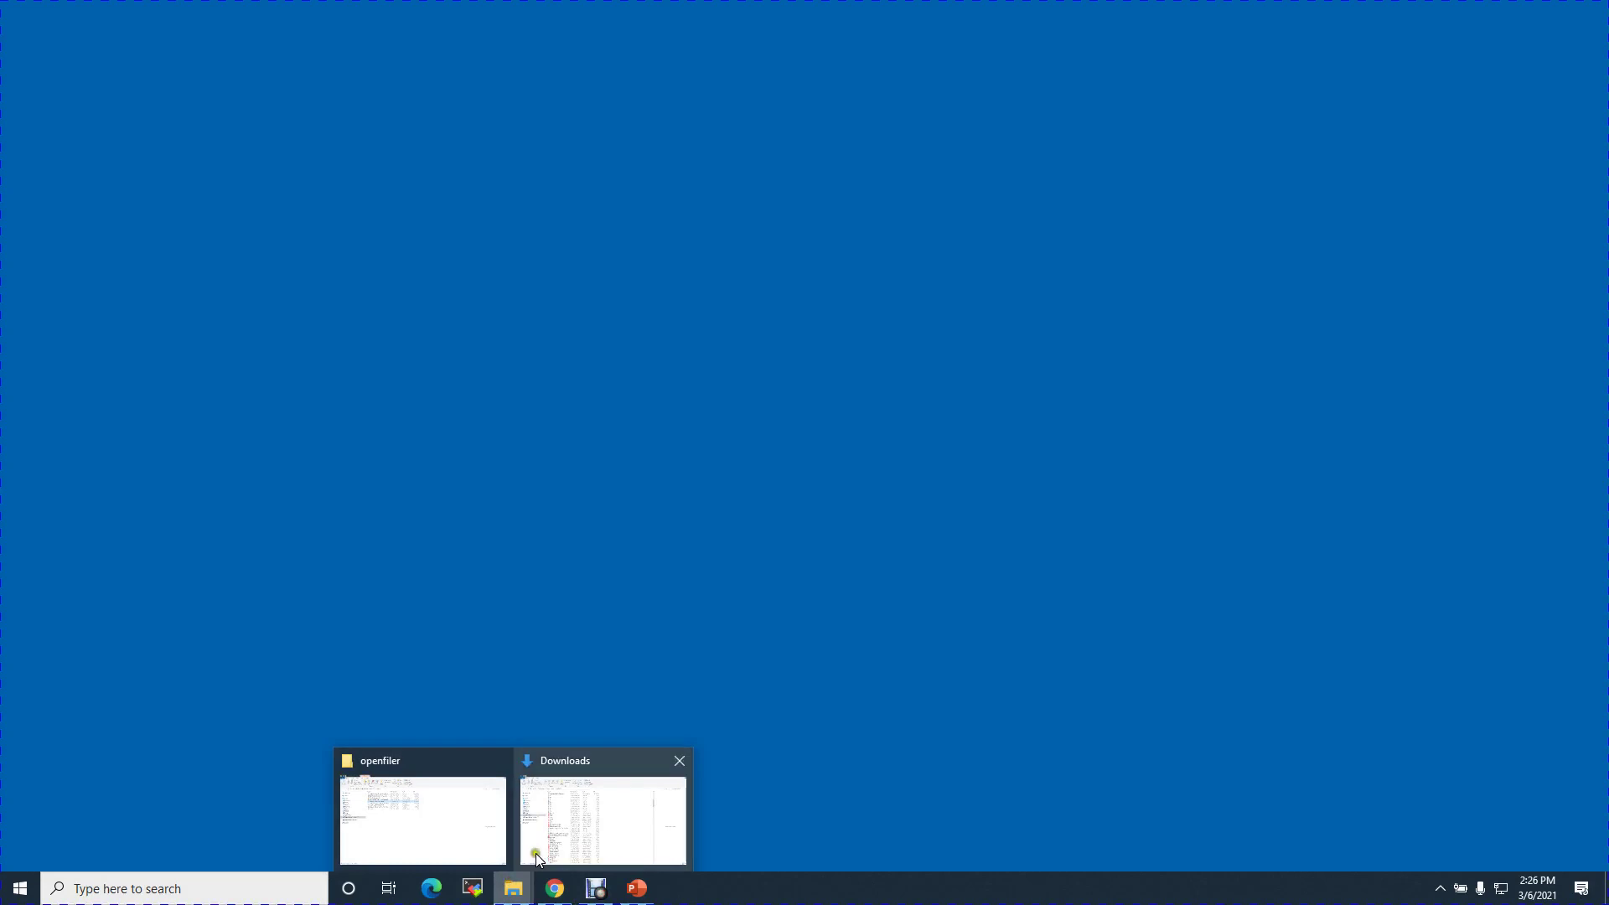
- Check the openfileresa-2.99.1 disc image in the Downloads folder, then clear the open windows off the desktop
{"action": "left_click", "coordinate": [395, 185]}
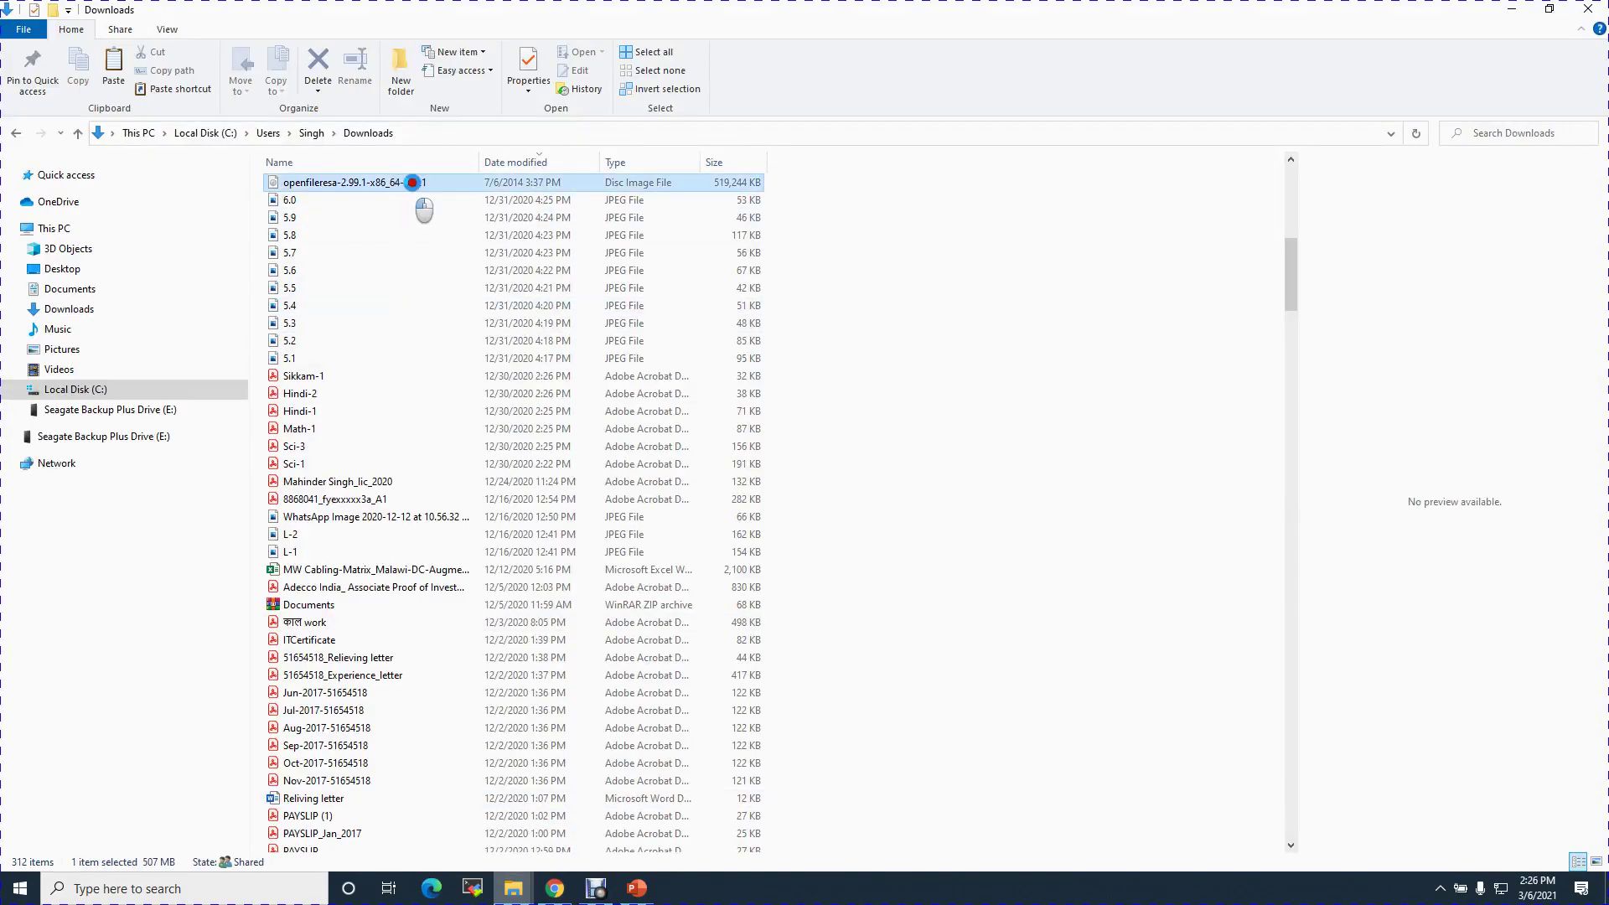
{"action": "left_click", "coordinate": [1517, 17]}
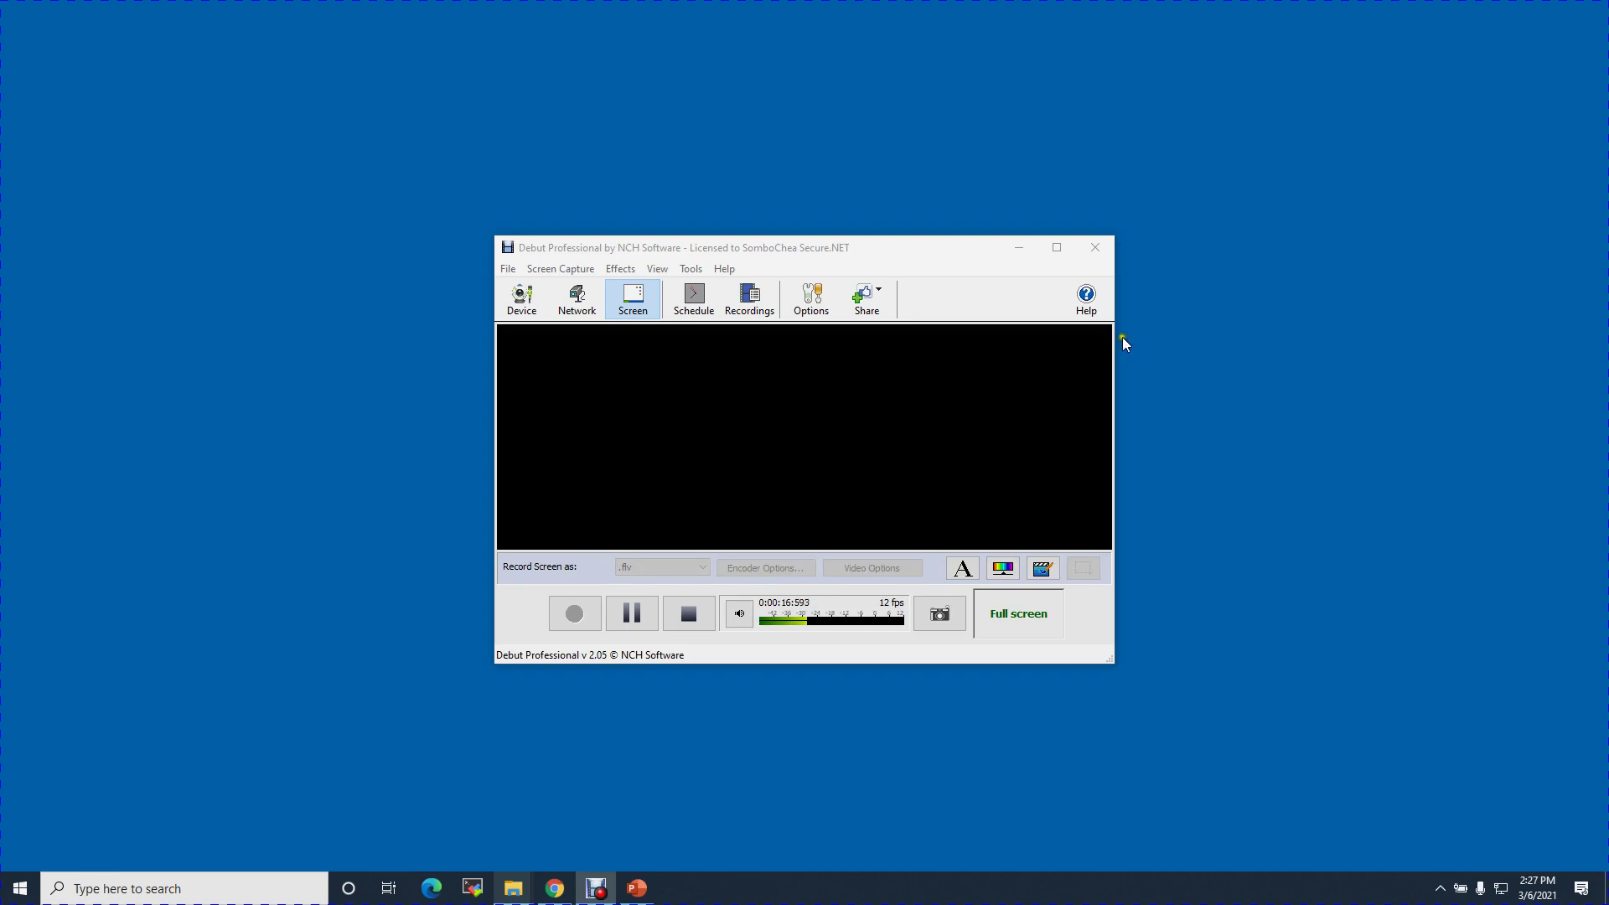
{"action": "left_click", "coordinate": [1019, 247]}
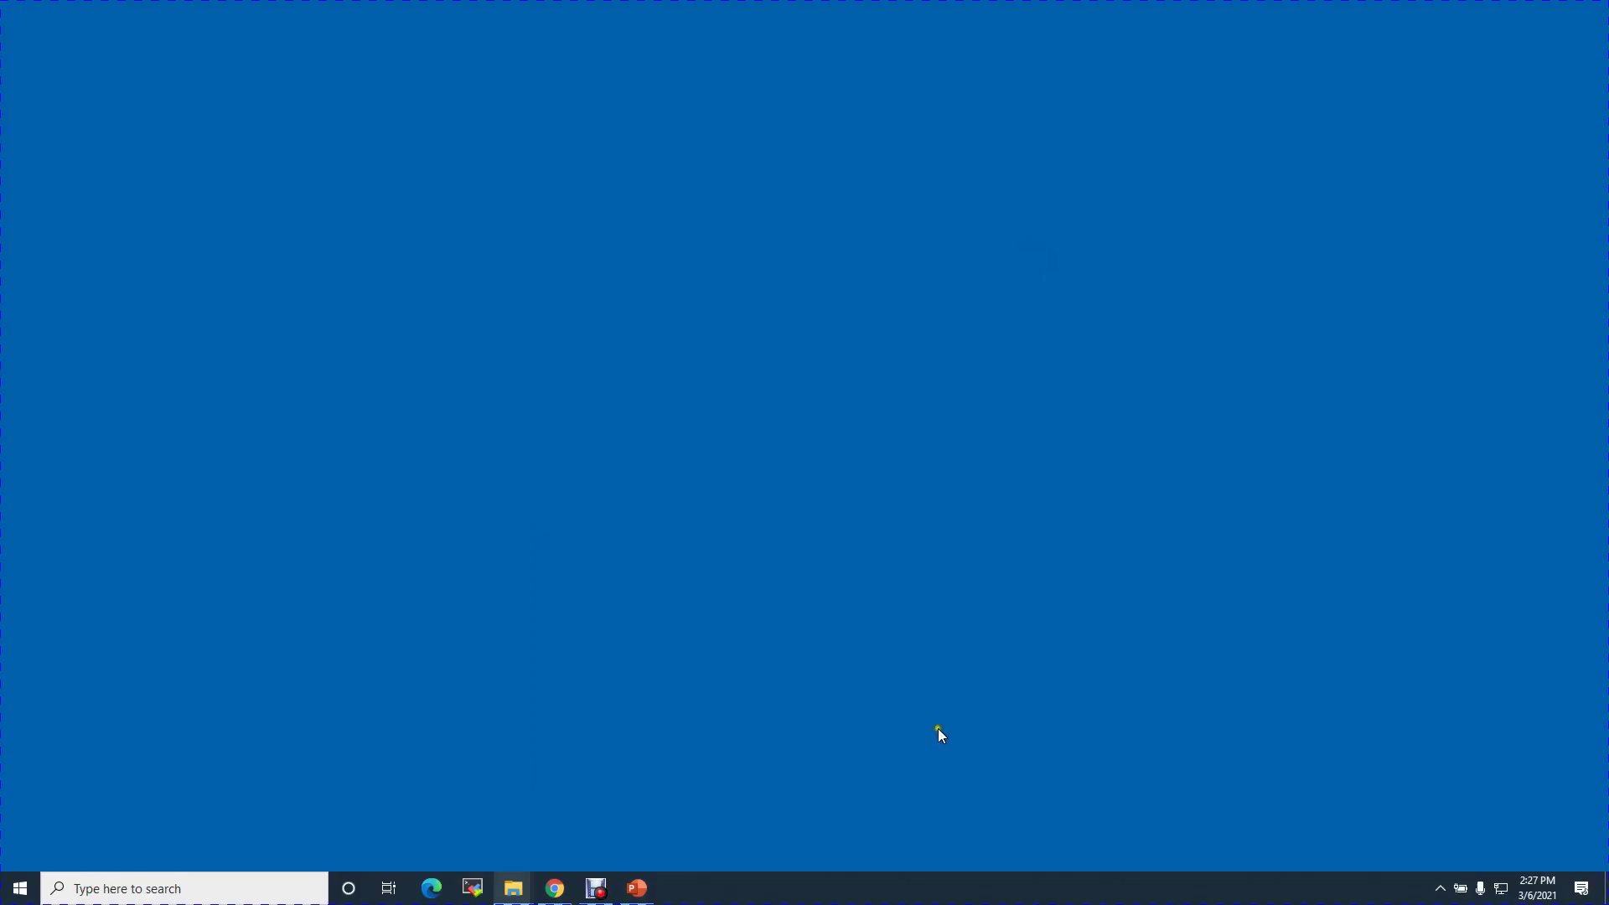
{"action": "left_click", "coordinate": [553, 890]}
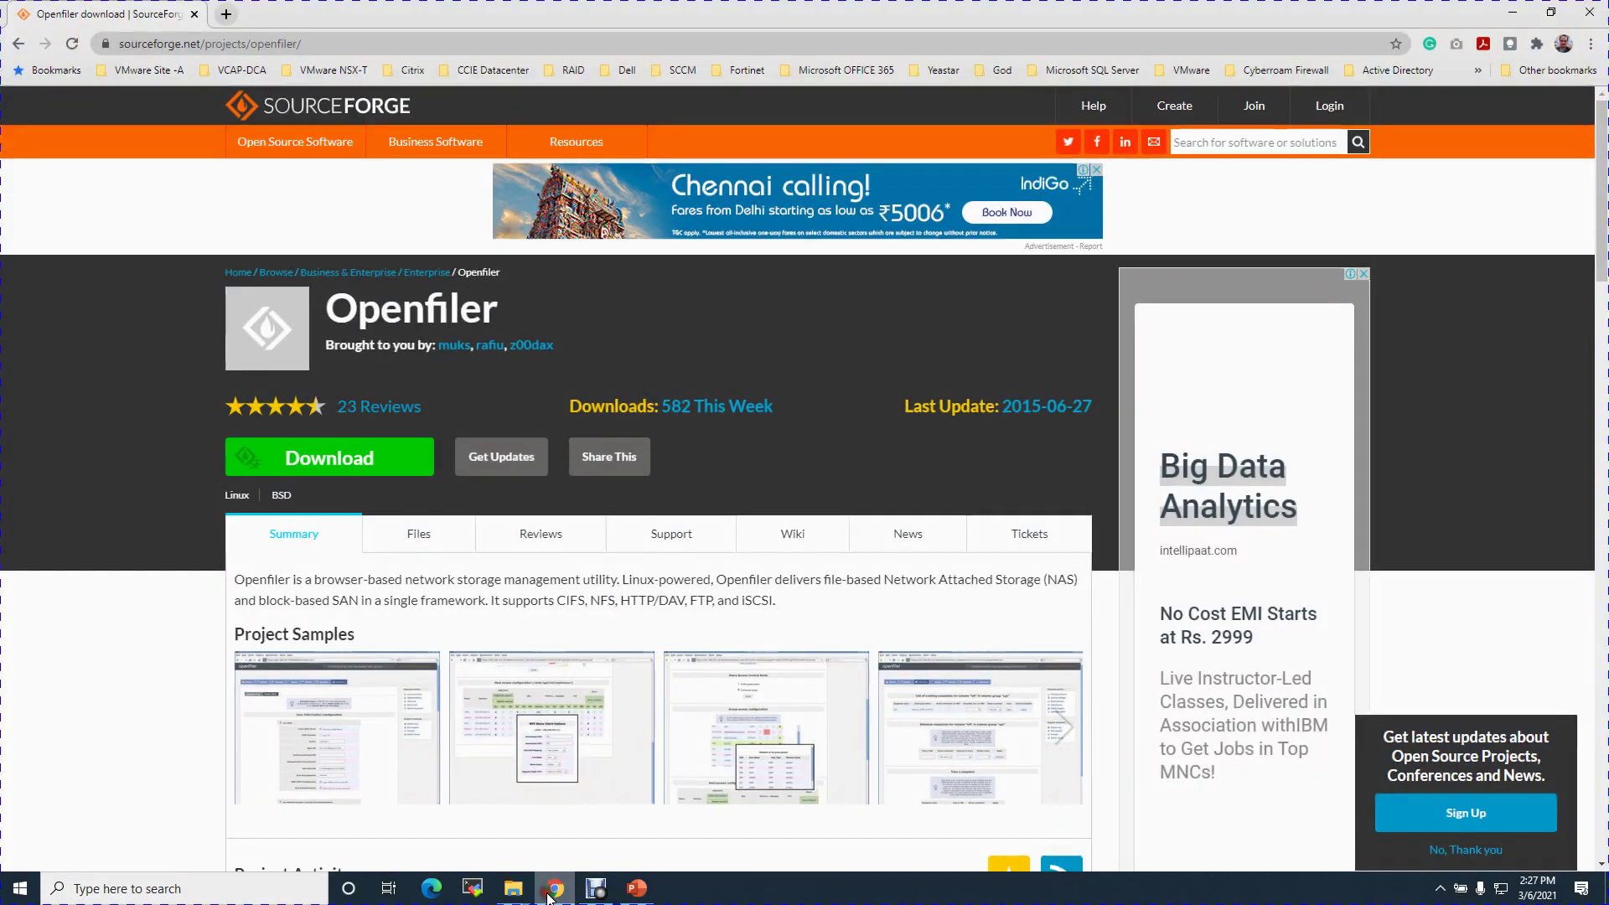
{"action": "left_click", "coordinate": [225, 14]}
{"action": "left_click", "coordinate": [262, 42]}
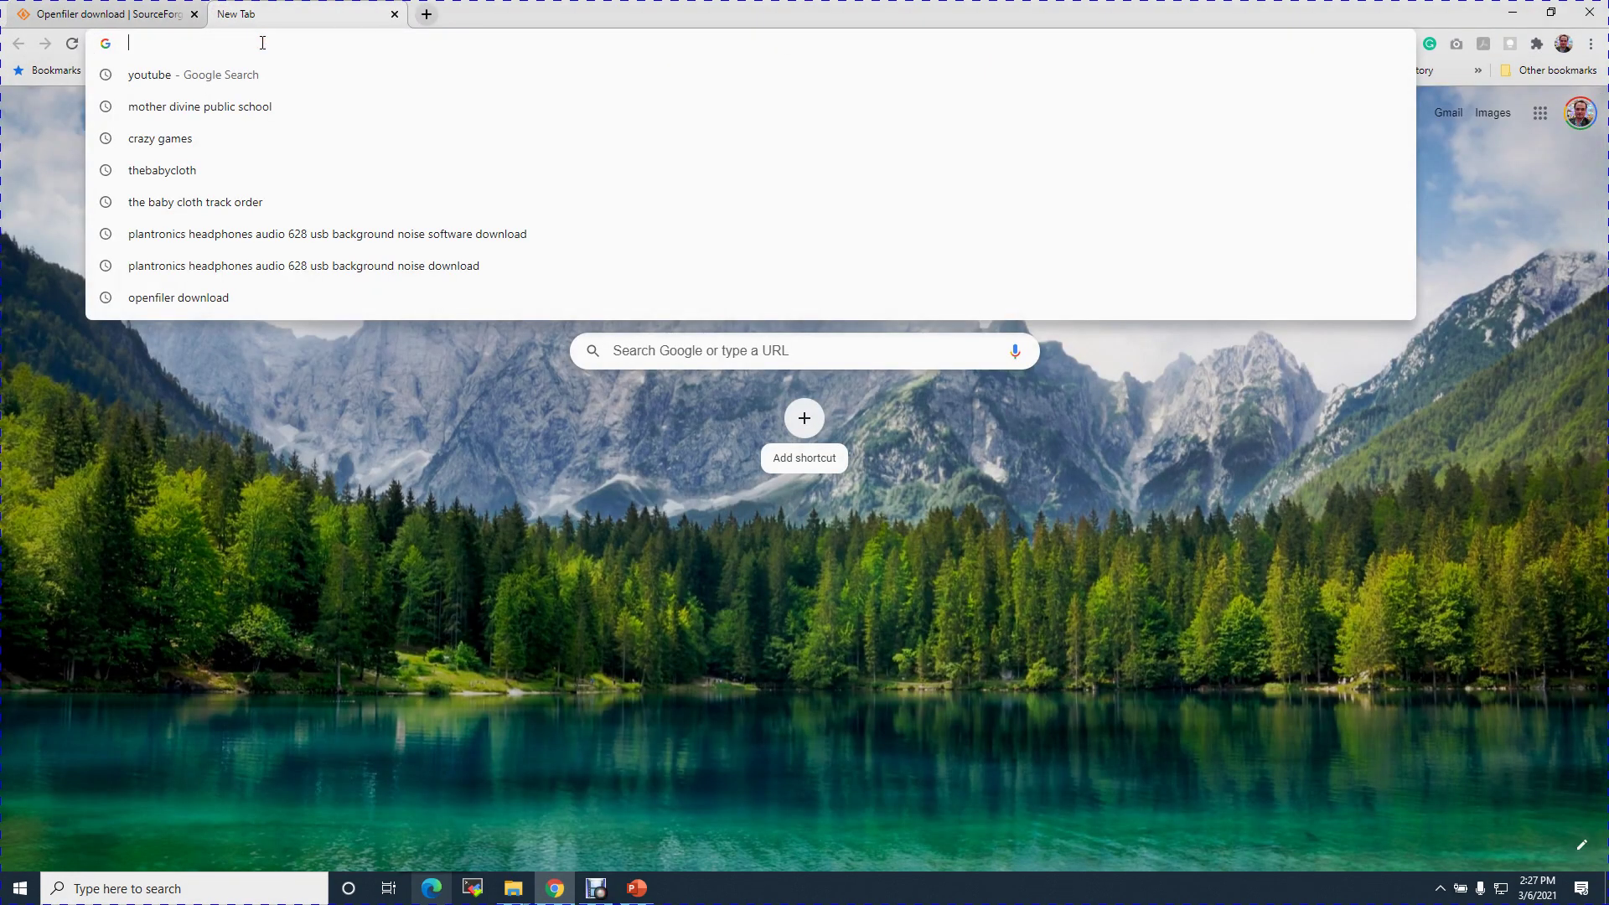
{"action": "type", "text": "https://"}
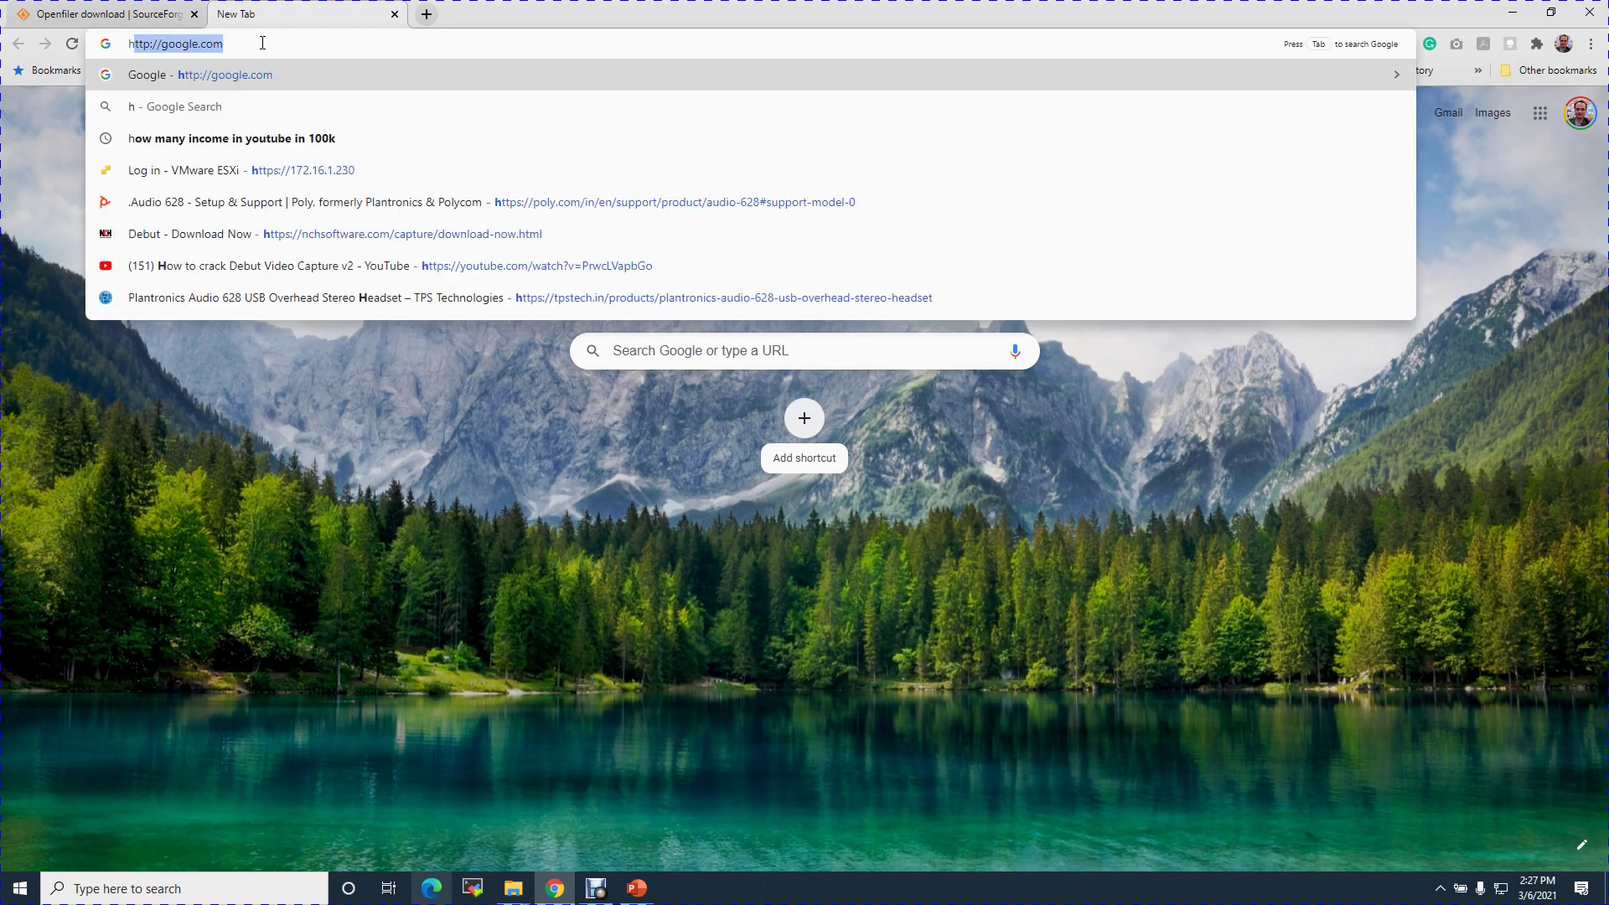
{"action": "type", "text": "172.16.1.230"}
{"action": "key", "text": "Return"}
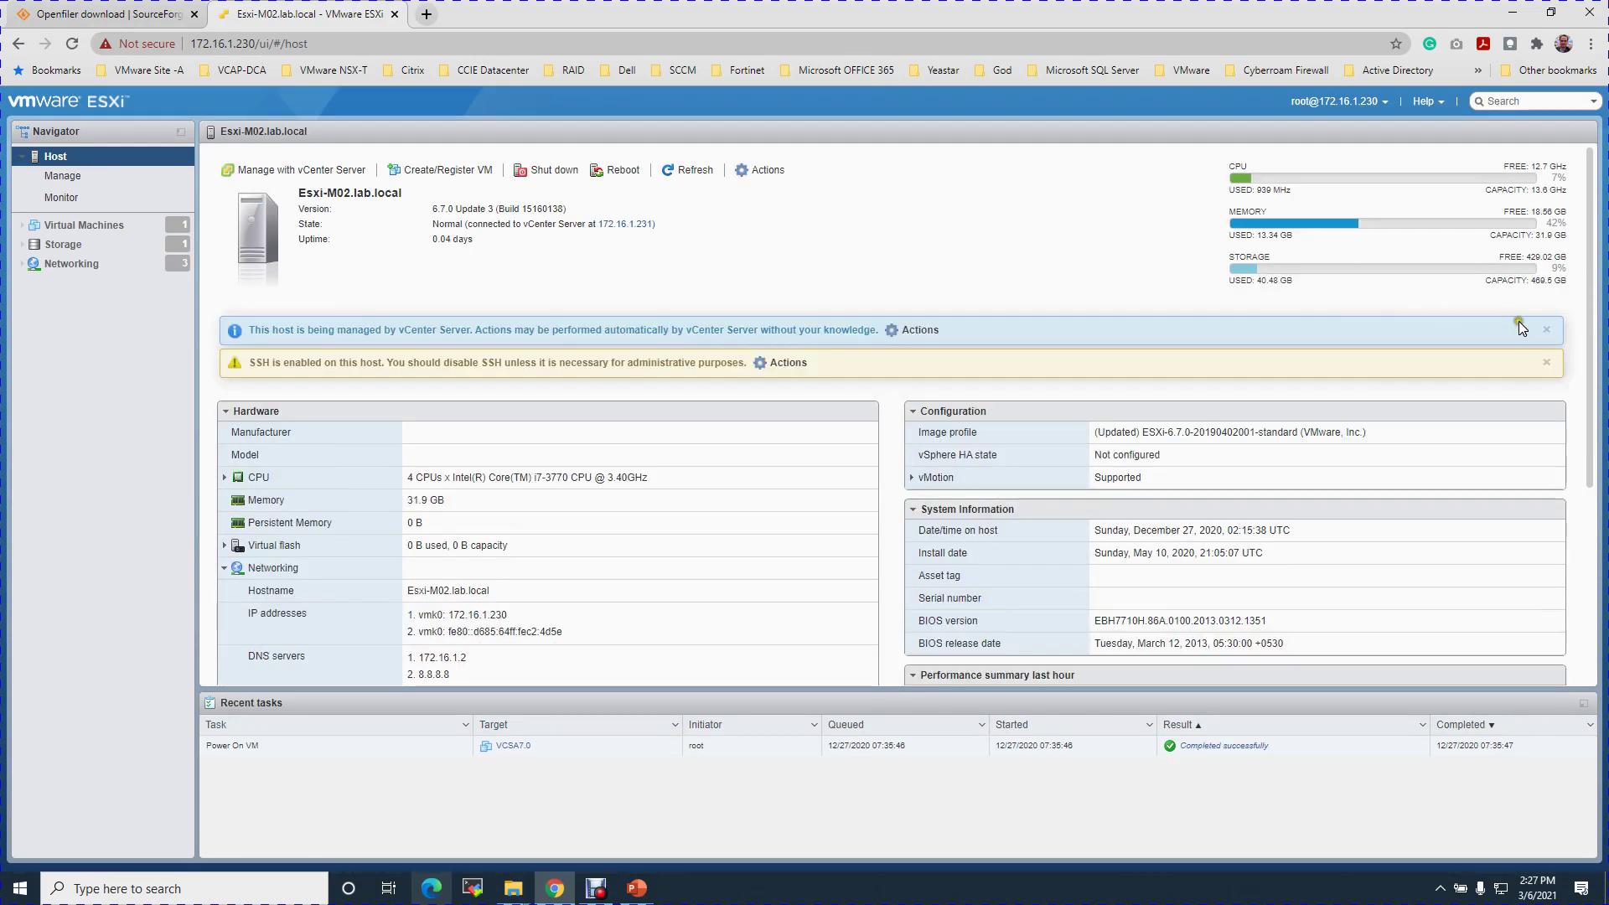
- Dismiss both notices on the host page and start creating a new virtual machine
{"action": "left_click", "coordinate": [1546, 329]}
{"action": "left_click", "coordinate": [1548, 330]}
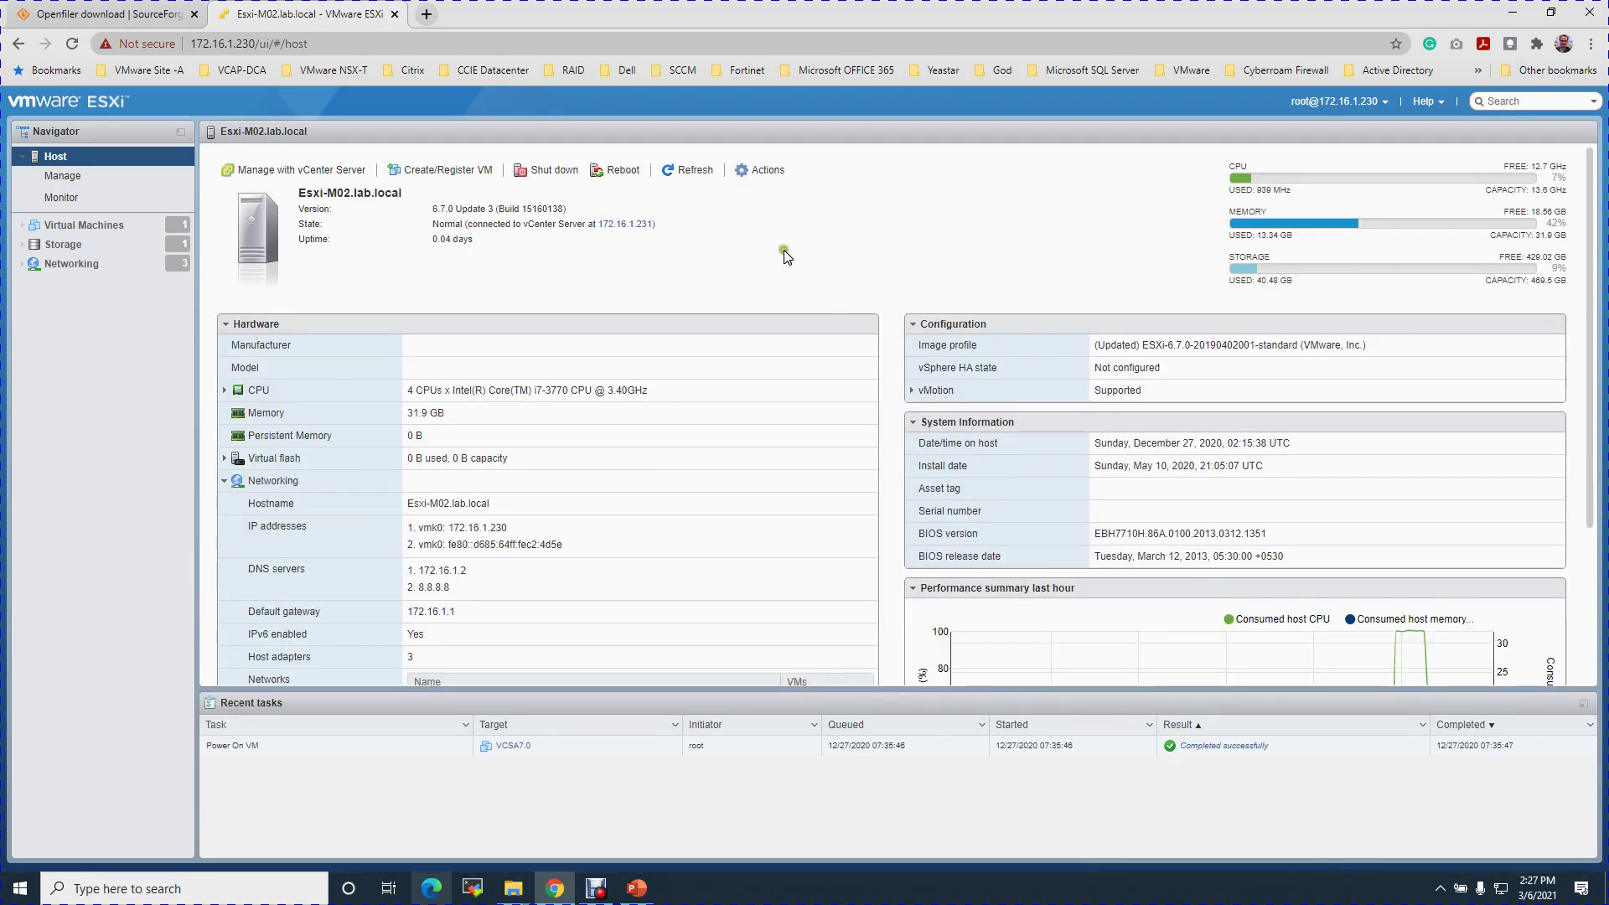
{"action": "left_click", "coordinate": [105, 224]}
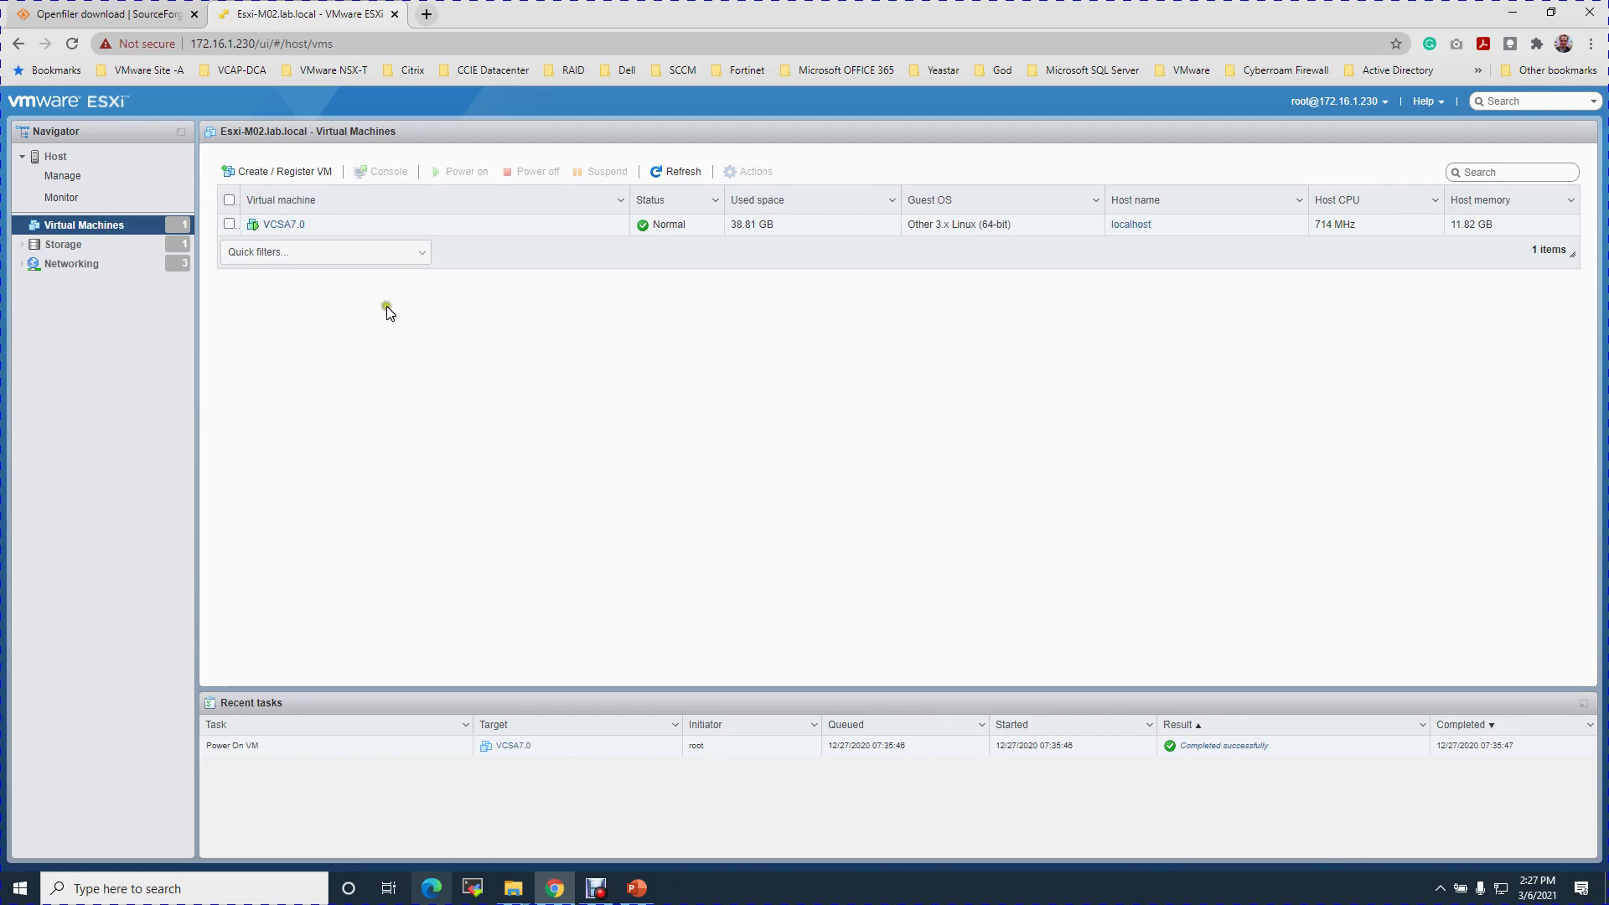
{"action": "left_click", "coordinate": [312, 171]}
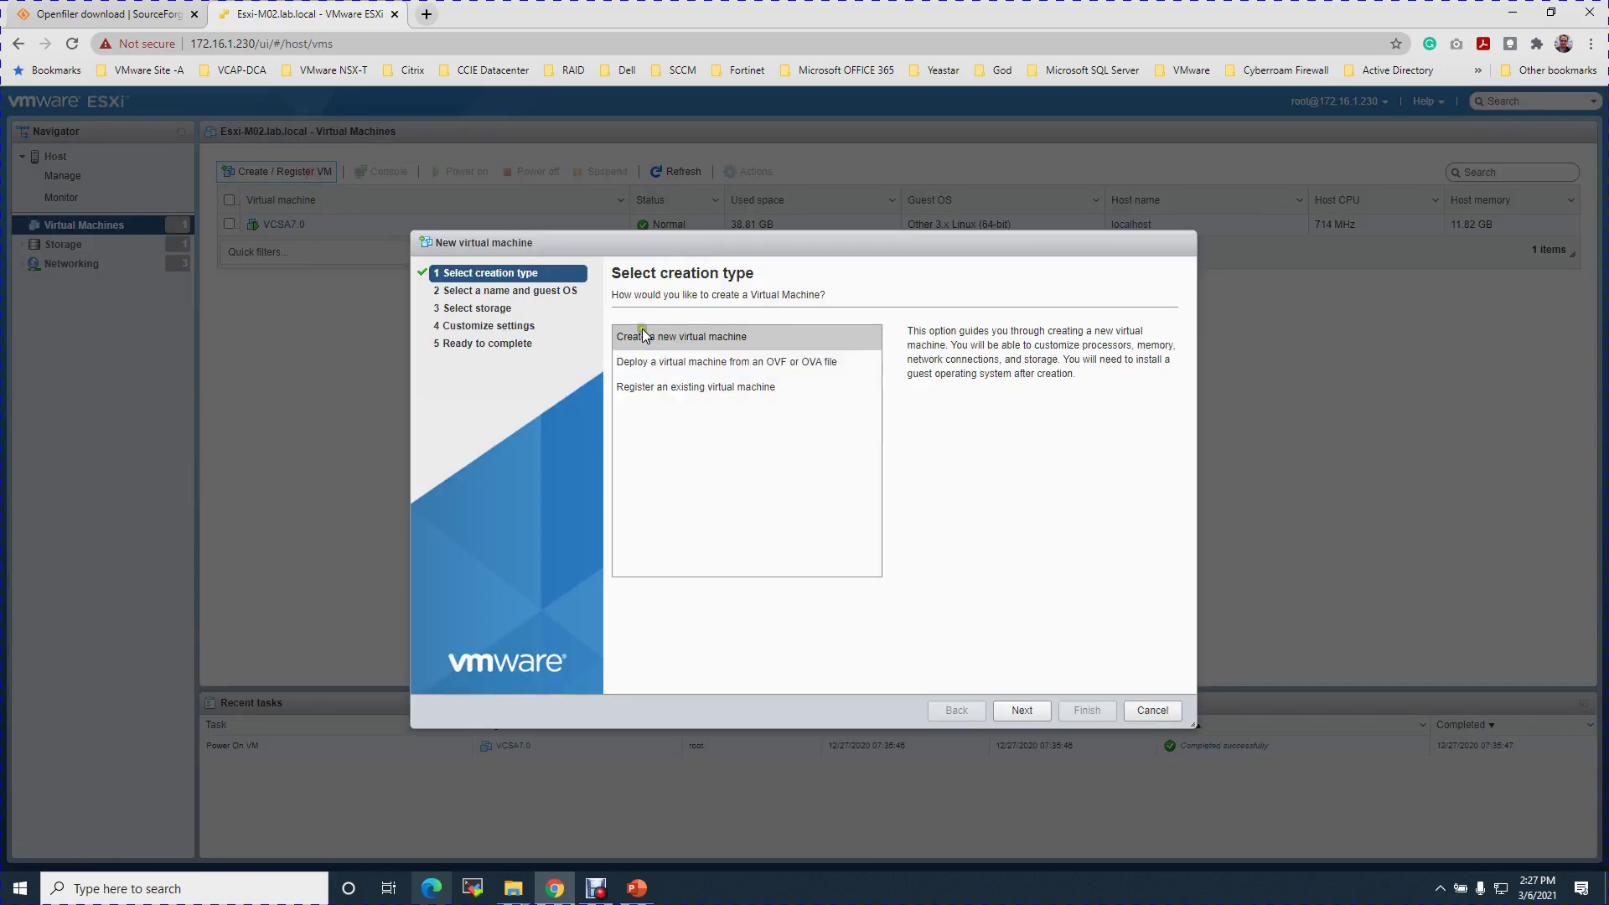
{"action": "left_click", "coordinate": [1029, 710]}
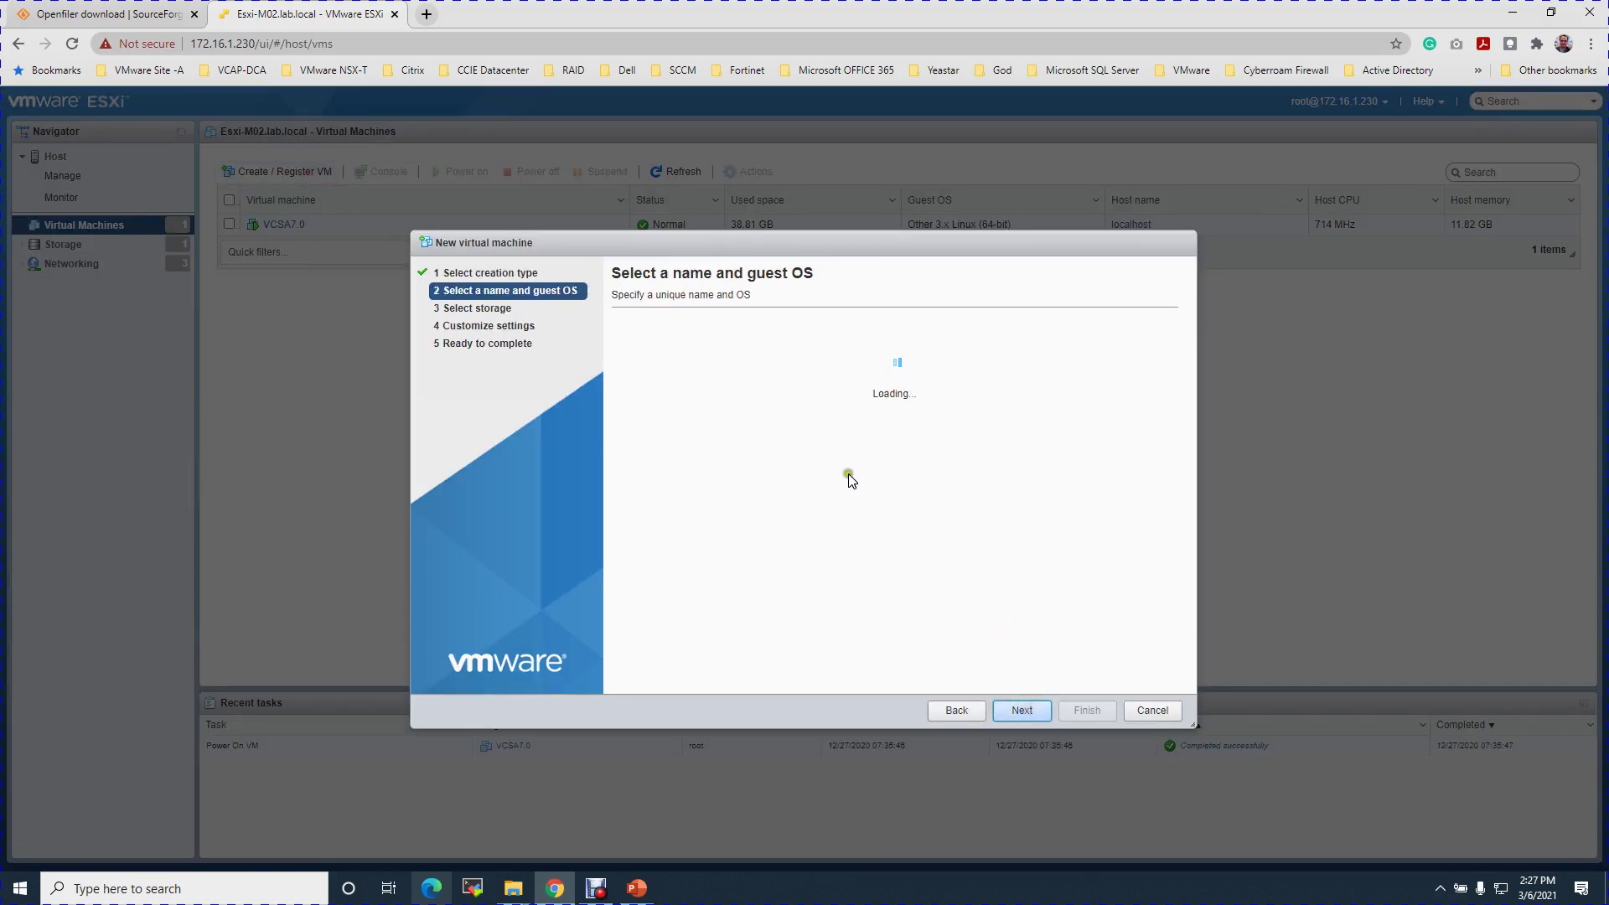
- Name the new virtual machine Openfiler_2.99
{"action": "left_click", "coordinate": [726, 351]}
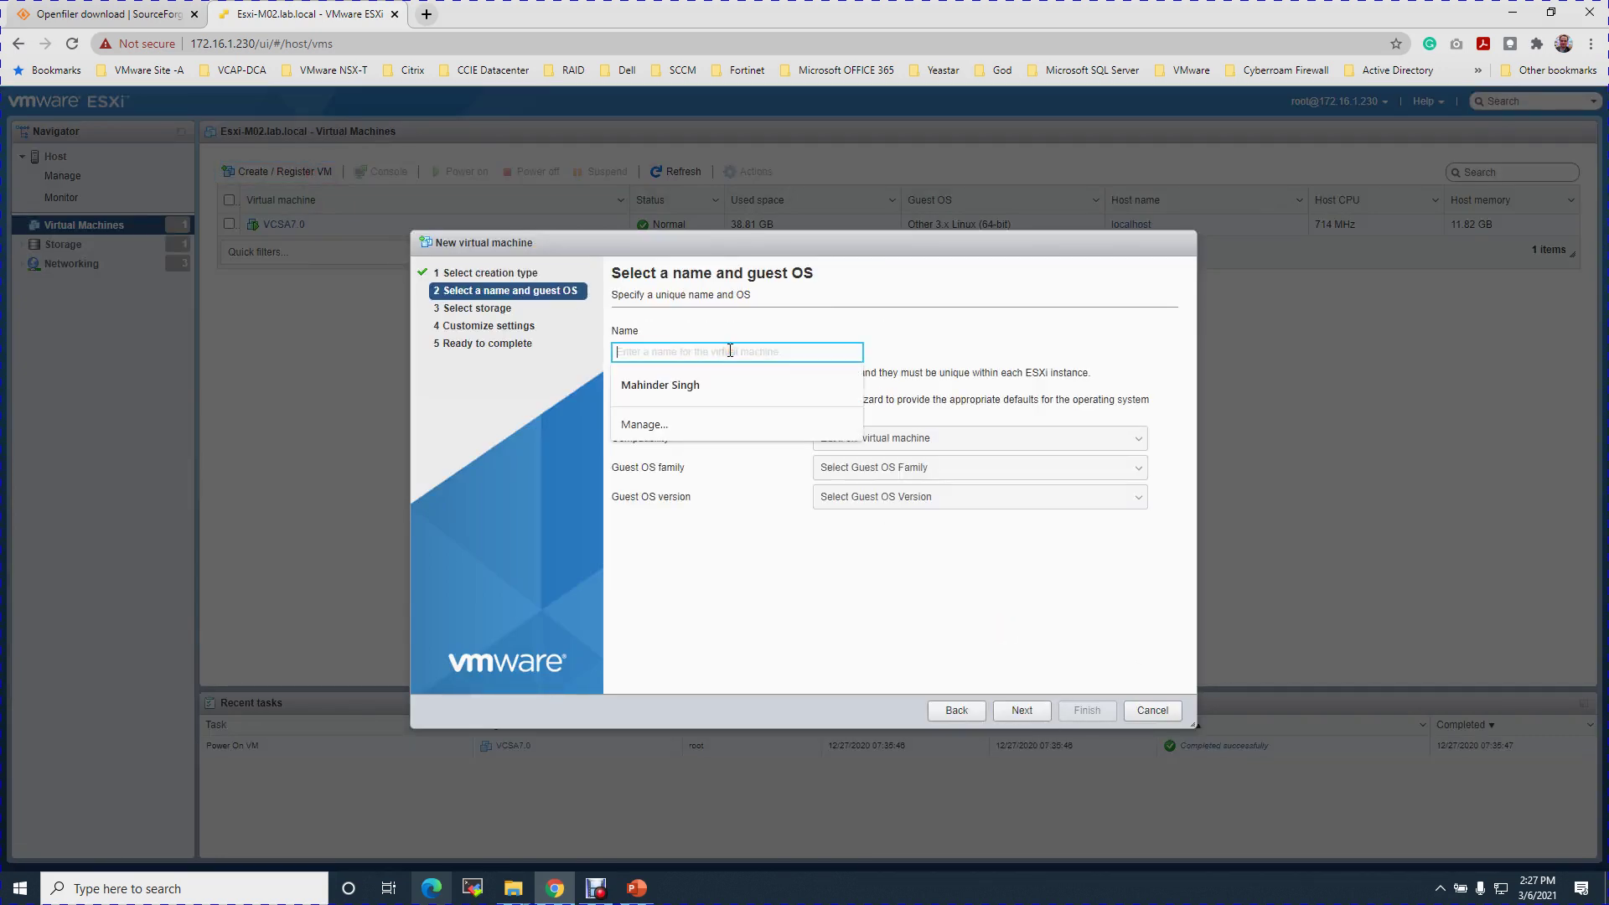
{"action": "type", "text": "Openfile"}
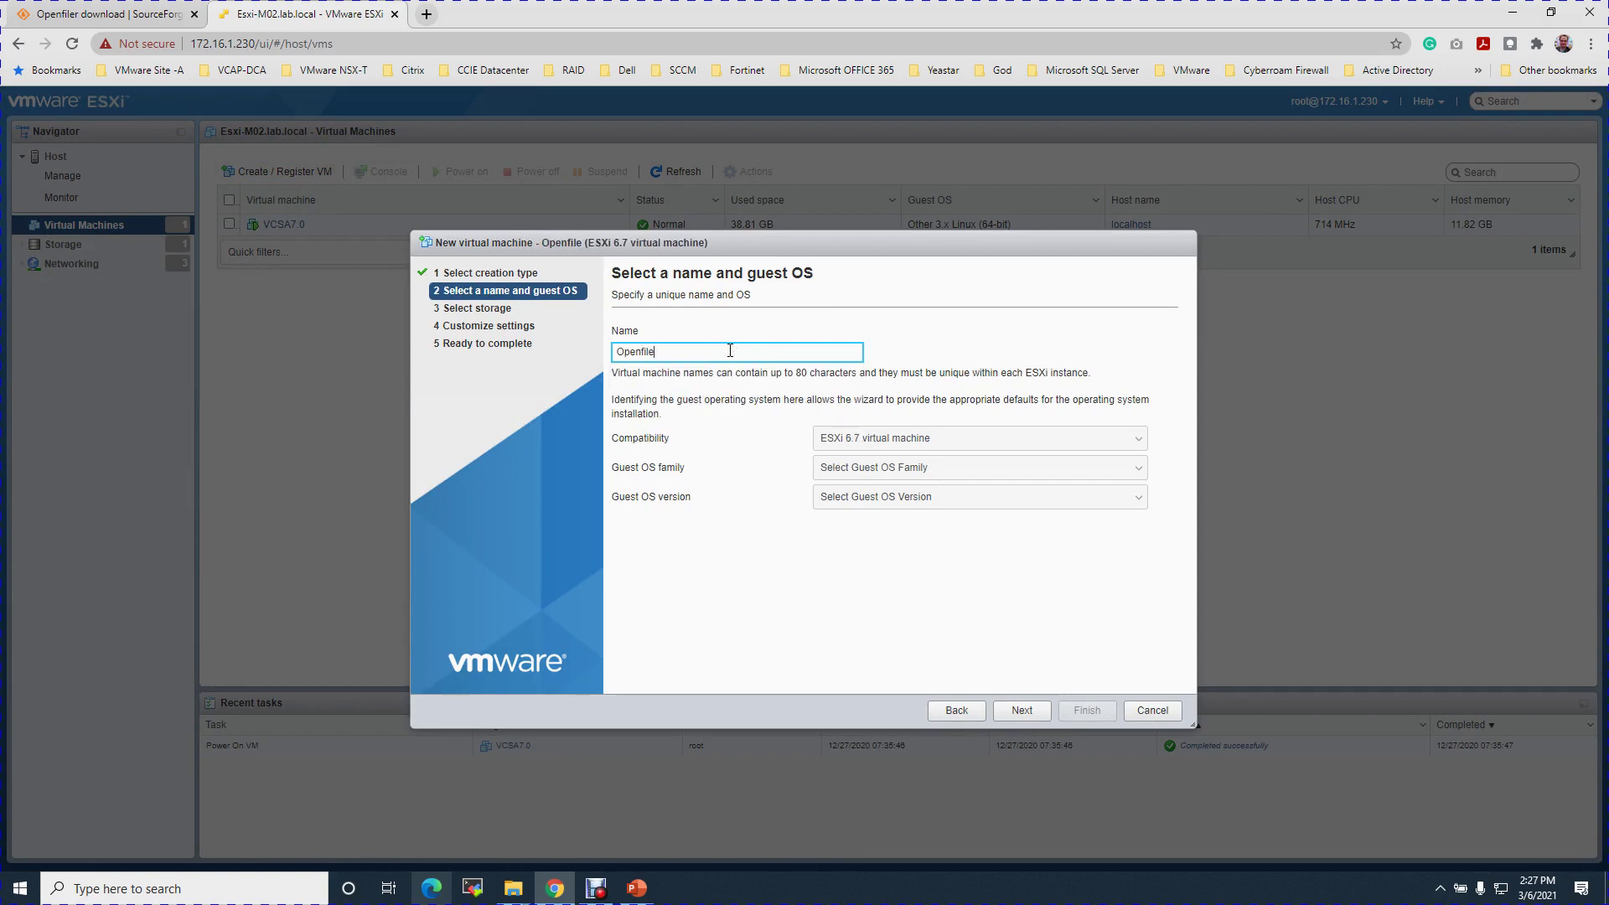
{"action": "type", "text": "r_2.99"}
- Set the guest OS family to Linux and the version to Other 3.x Linux (64-bit), and proceed to storage selection
{"action": "left_click", "coordinate": [873, 469]}
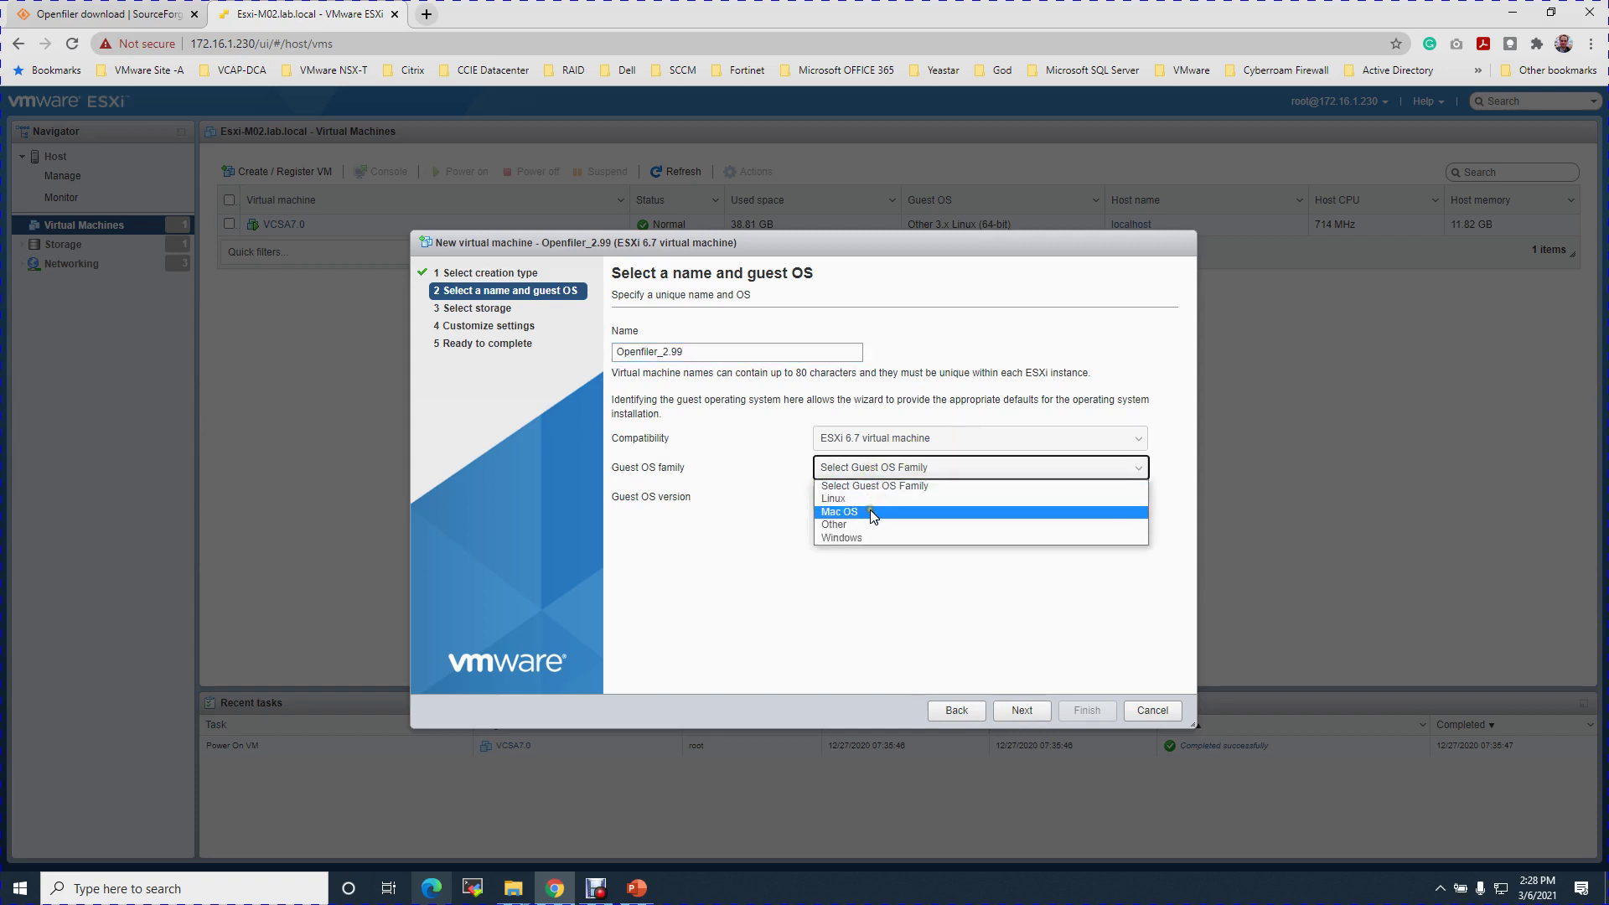
{"action": "left_click", "coordinate": [871, 500]}
{"action": "left_click", "coordinate": [892, 498]}
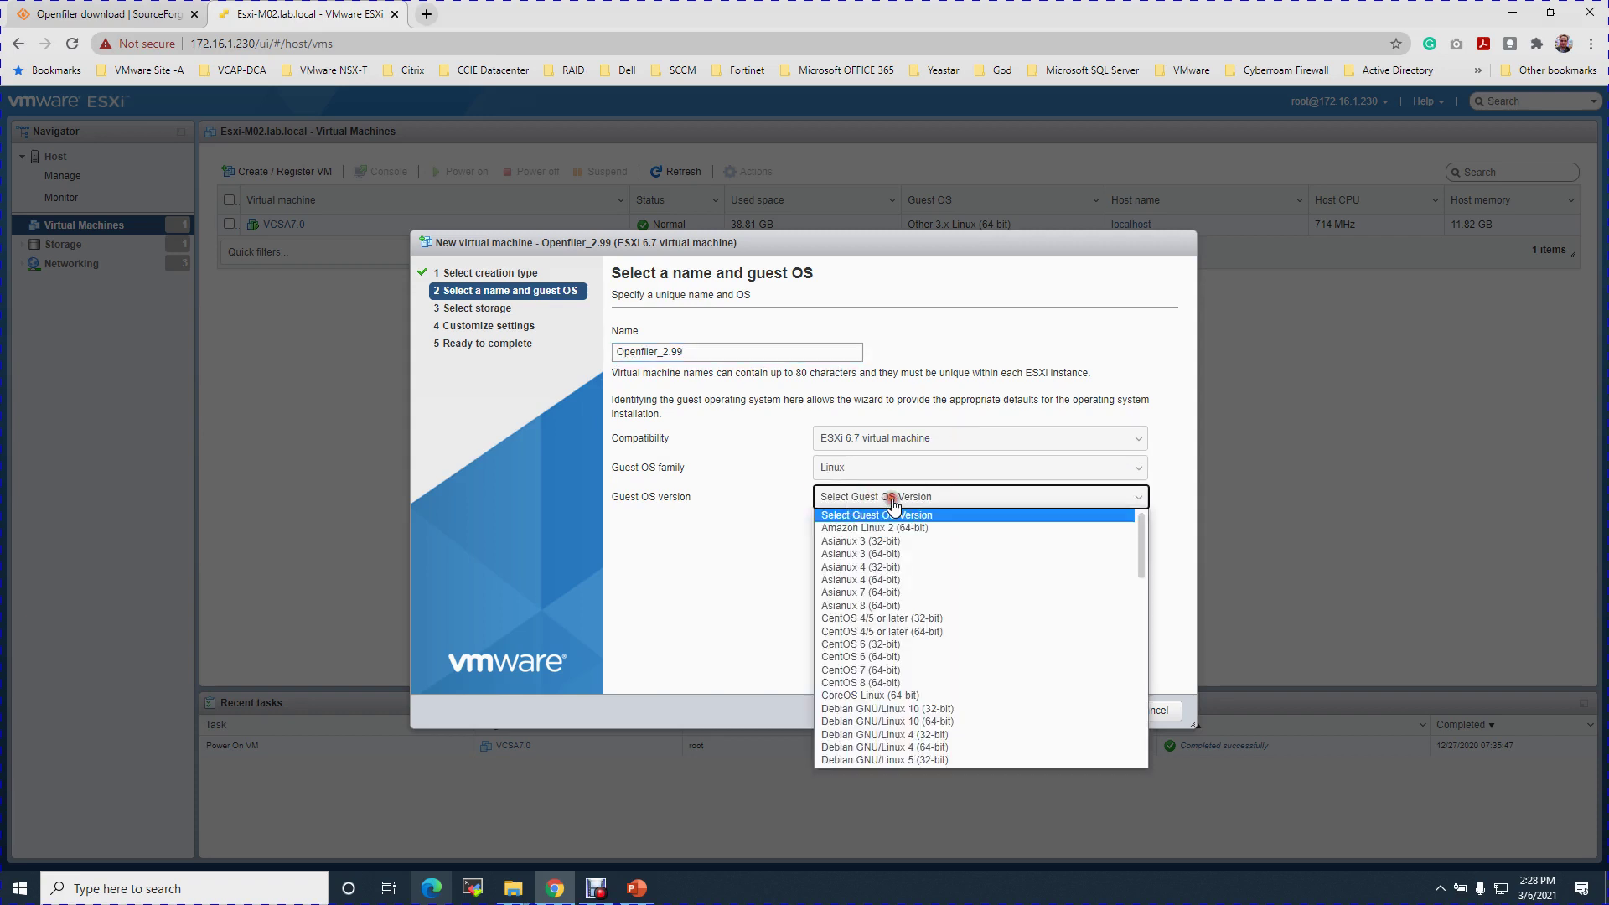
{"action": "left_click_drag", "start_coordinate": [1140, 570], "coordinate": [1140, 773]}
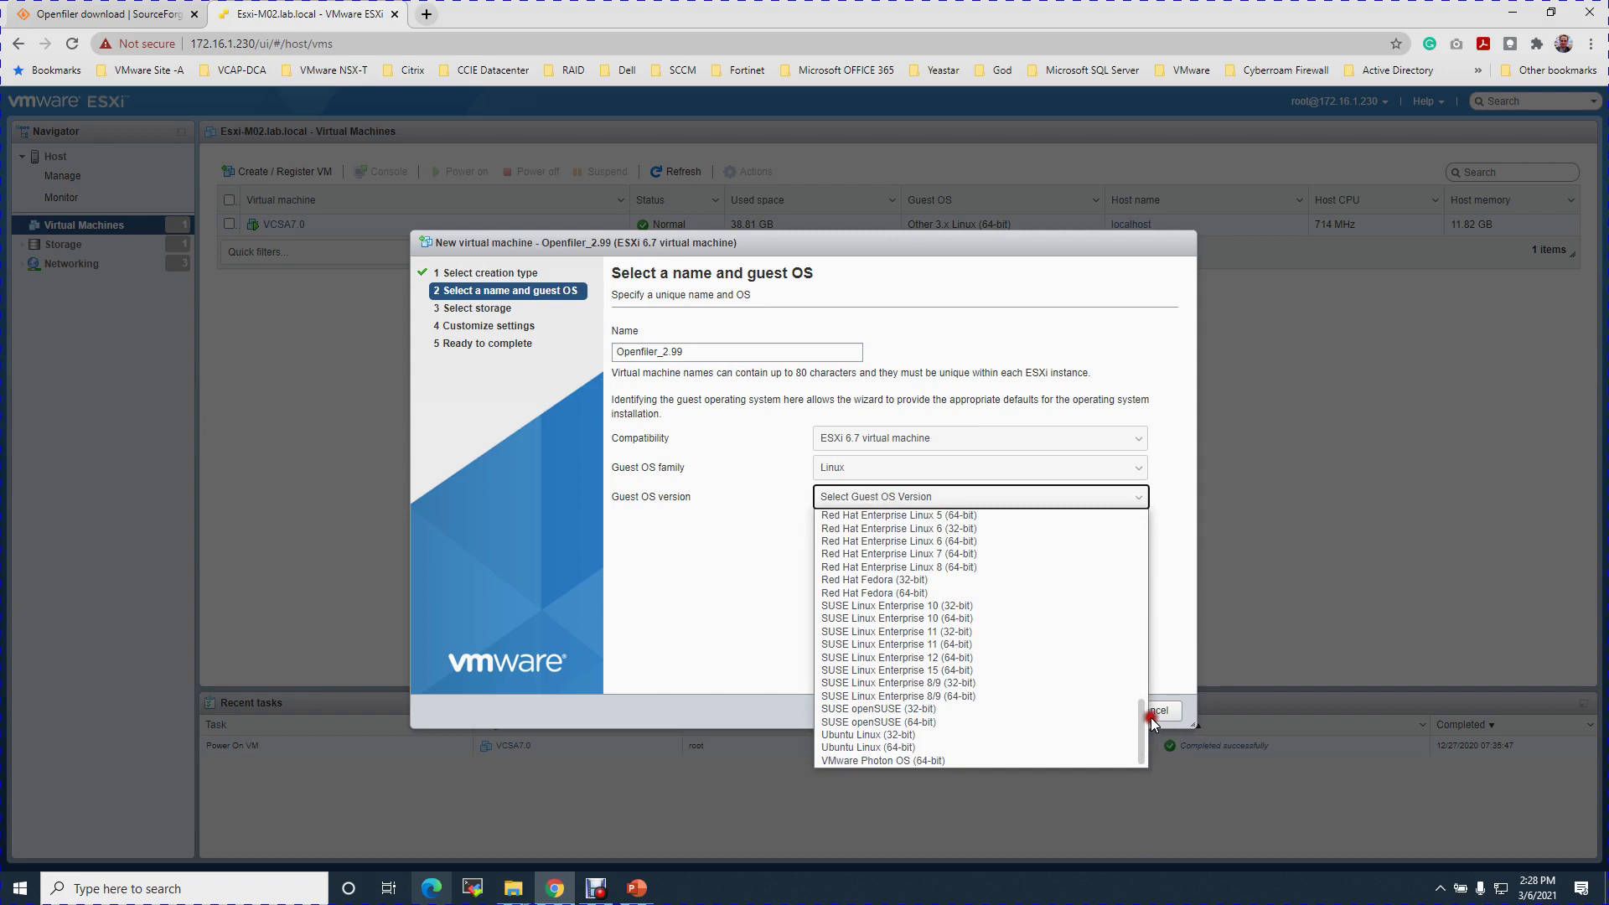
{"action": "left_click_drag", "start_coordinate": [1142, 718], "coordinate": [1141, 653]}
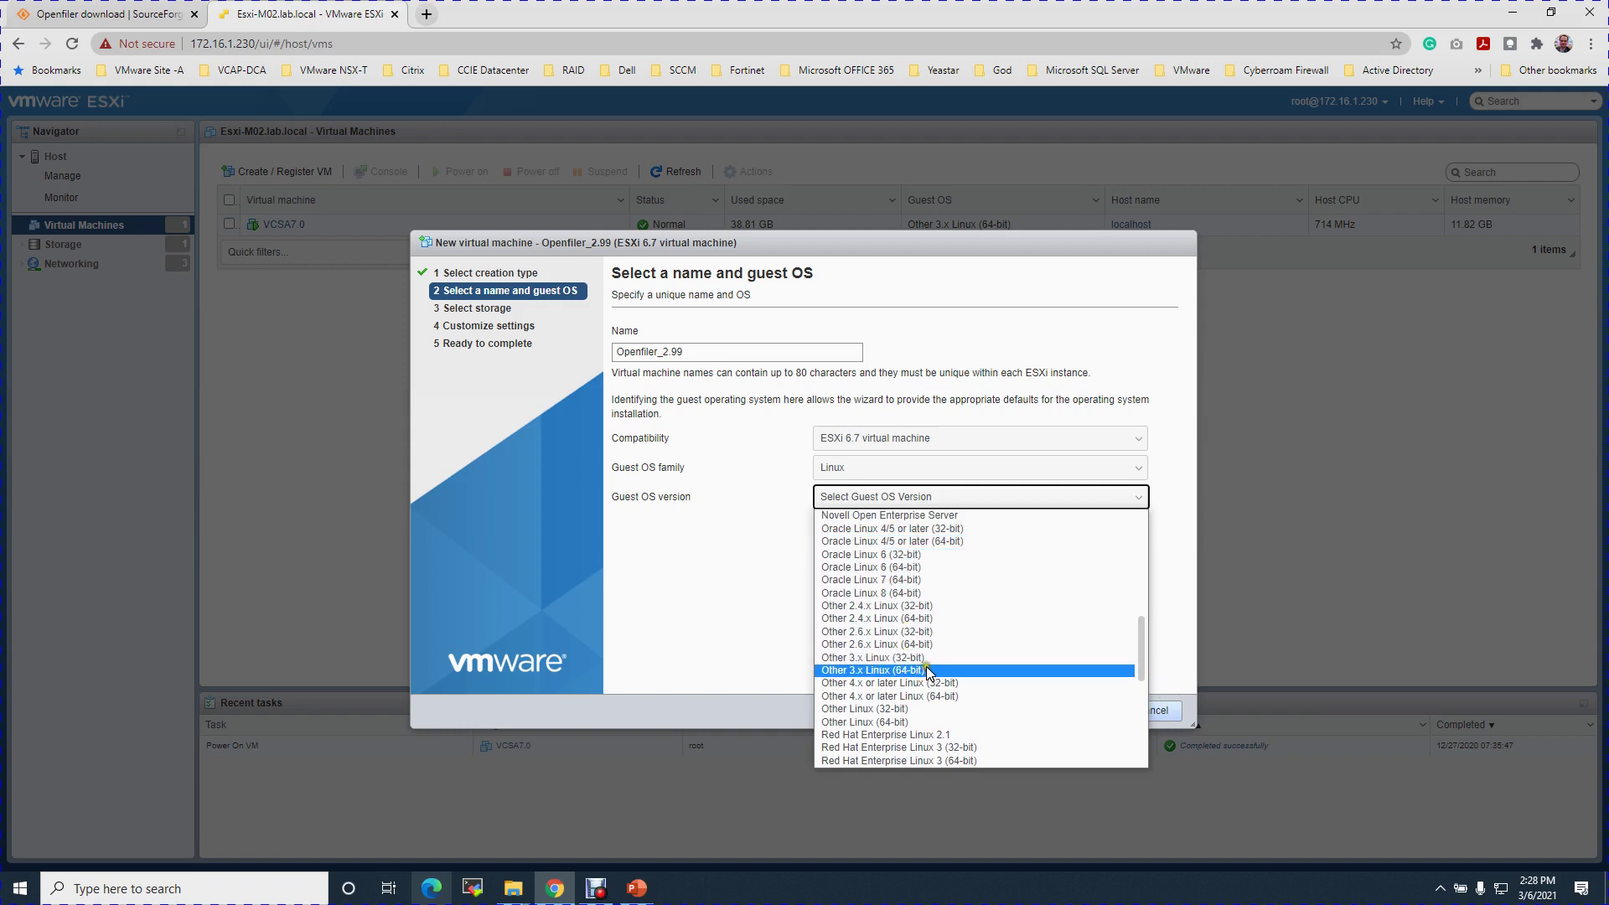
{"action": "left_click", "coordinate": [912, 672]}
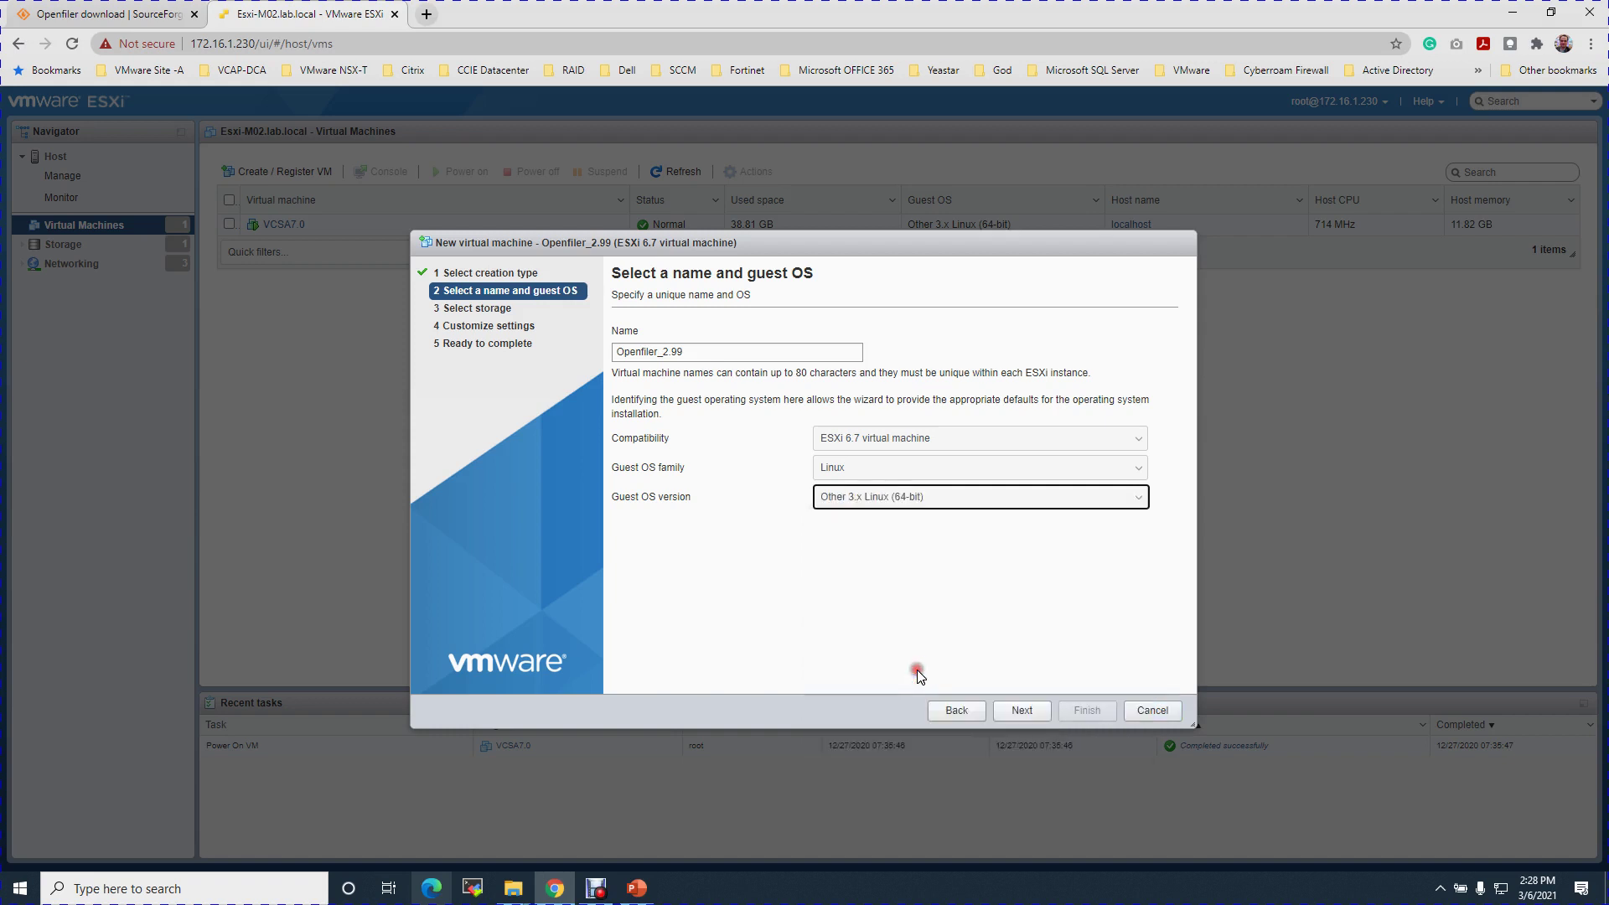
{"action": "left_click", "coordinate": [1019, 712]}
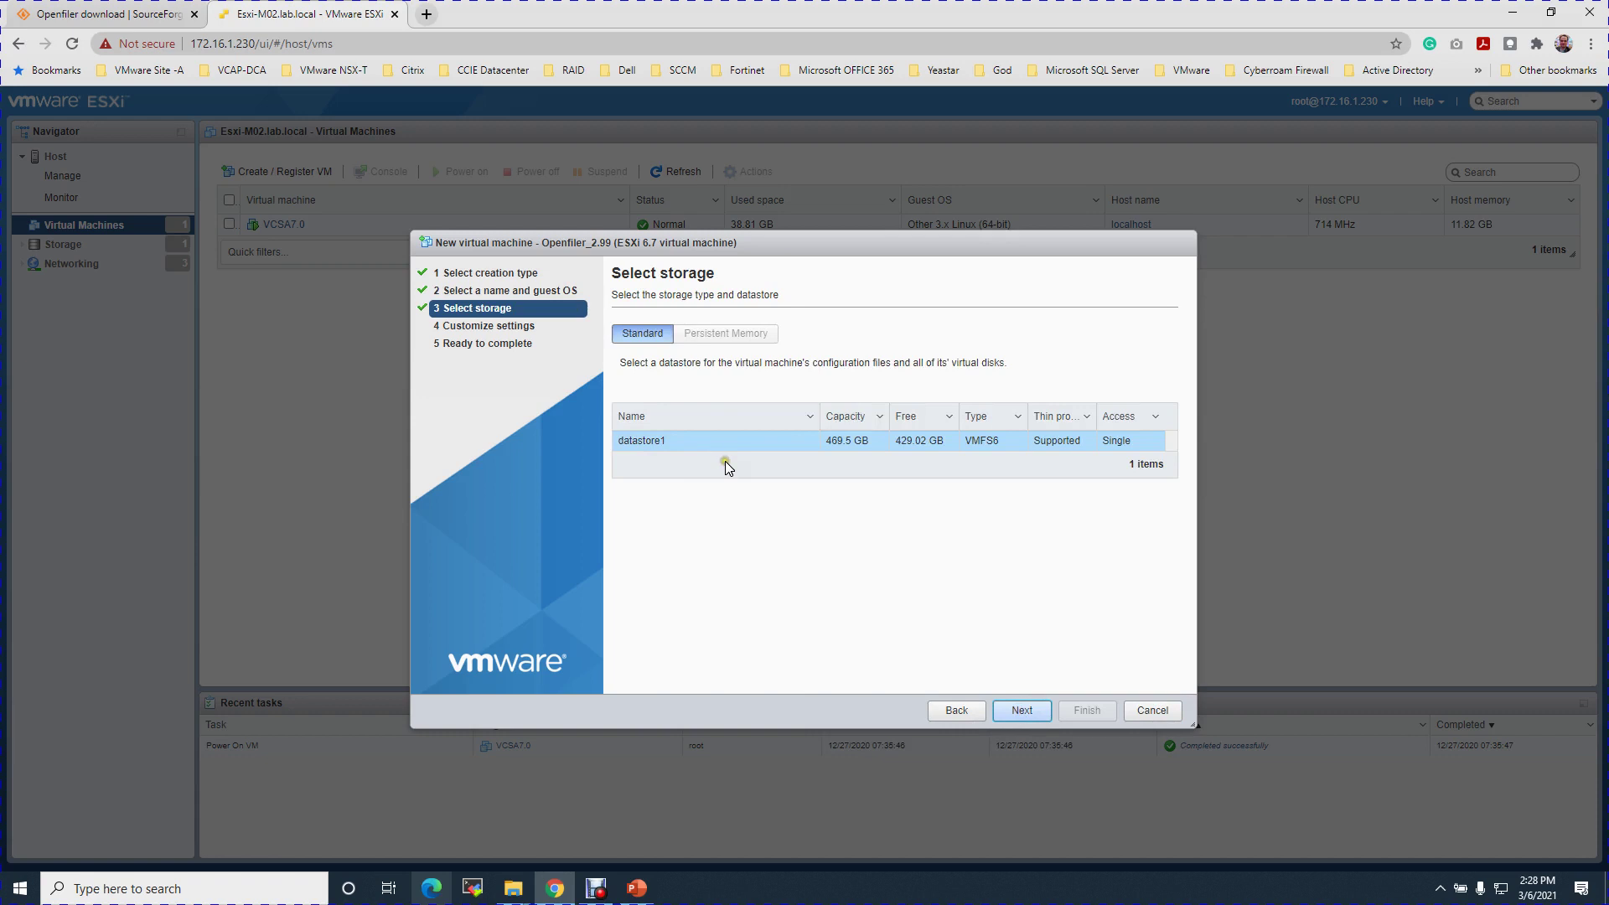
- Select datastore1 as the virtual machine's storage and continue to the hardware settings
{"action": "left_click", "coordinate": [878, 454]}
{"action": "left_click", "coordinate": [821, 438]}
{"action": "left_click", "coordinate": [903, 450]}
{"action": "left_click", "coordinate": [1036, 714]}
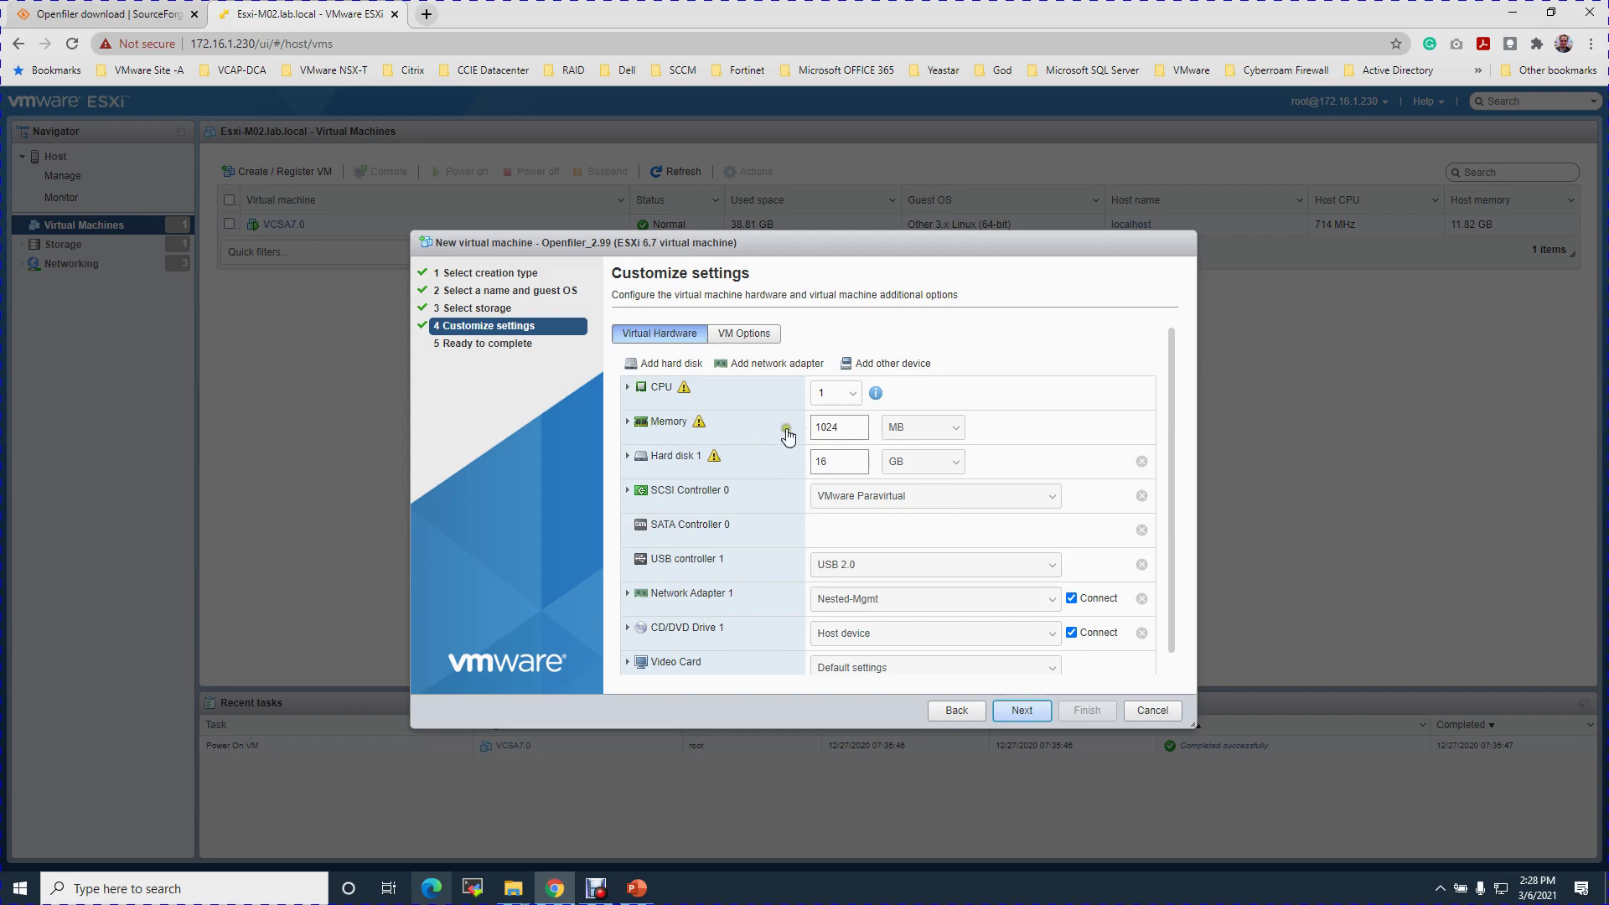
- Set the virtual machine's memory to 10 GB and check its detailed memory options
{"action": "left_click", "coordinate": [936, 436]}
{"action": "left_click", "coordinate": [898, 456]}
{"action": "double_click", "coordinate": [856, 430]}
{"action": "type", "text": "1"}
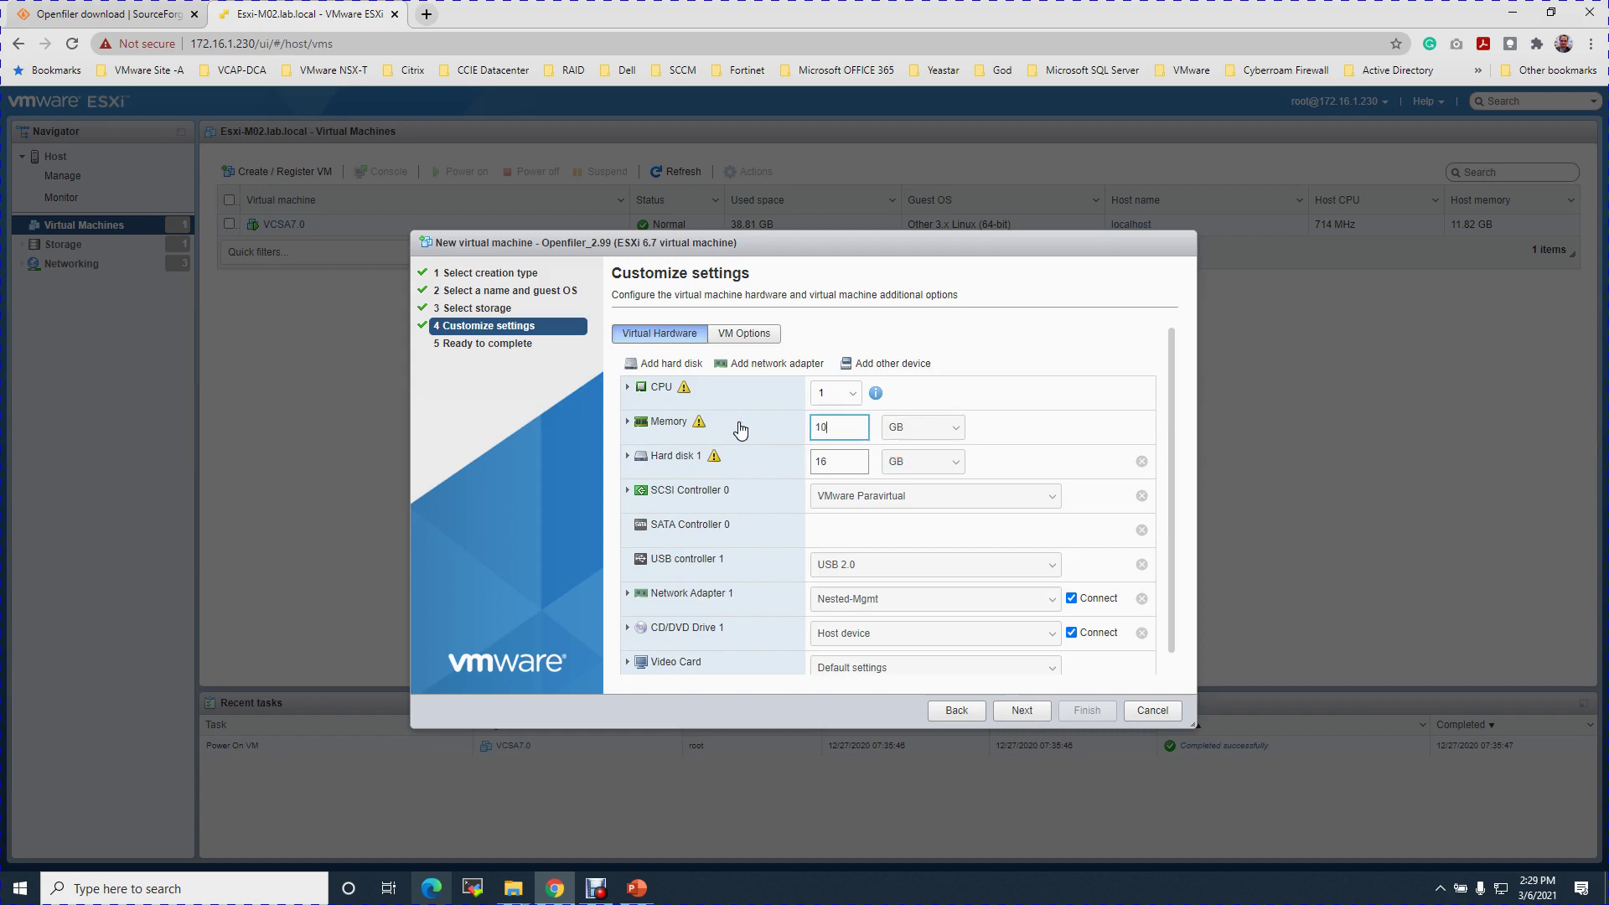
{"action": "type", "text": "0"}
{"action": "left_click", "coordinate": [1093, 400]}
{"action": "left_click", "coordinate": [626, 422]}
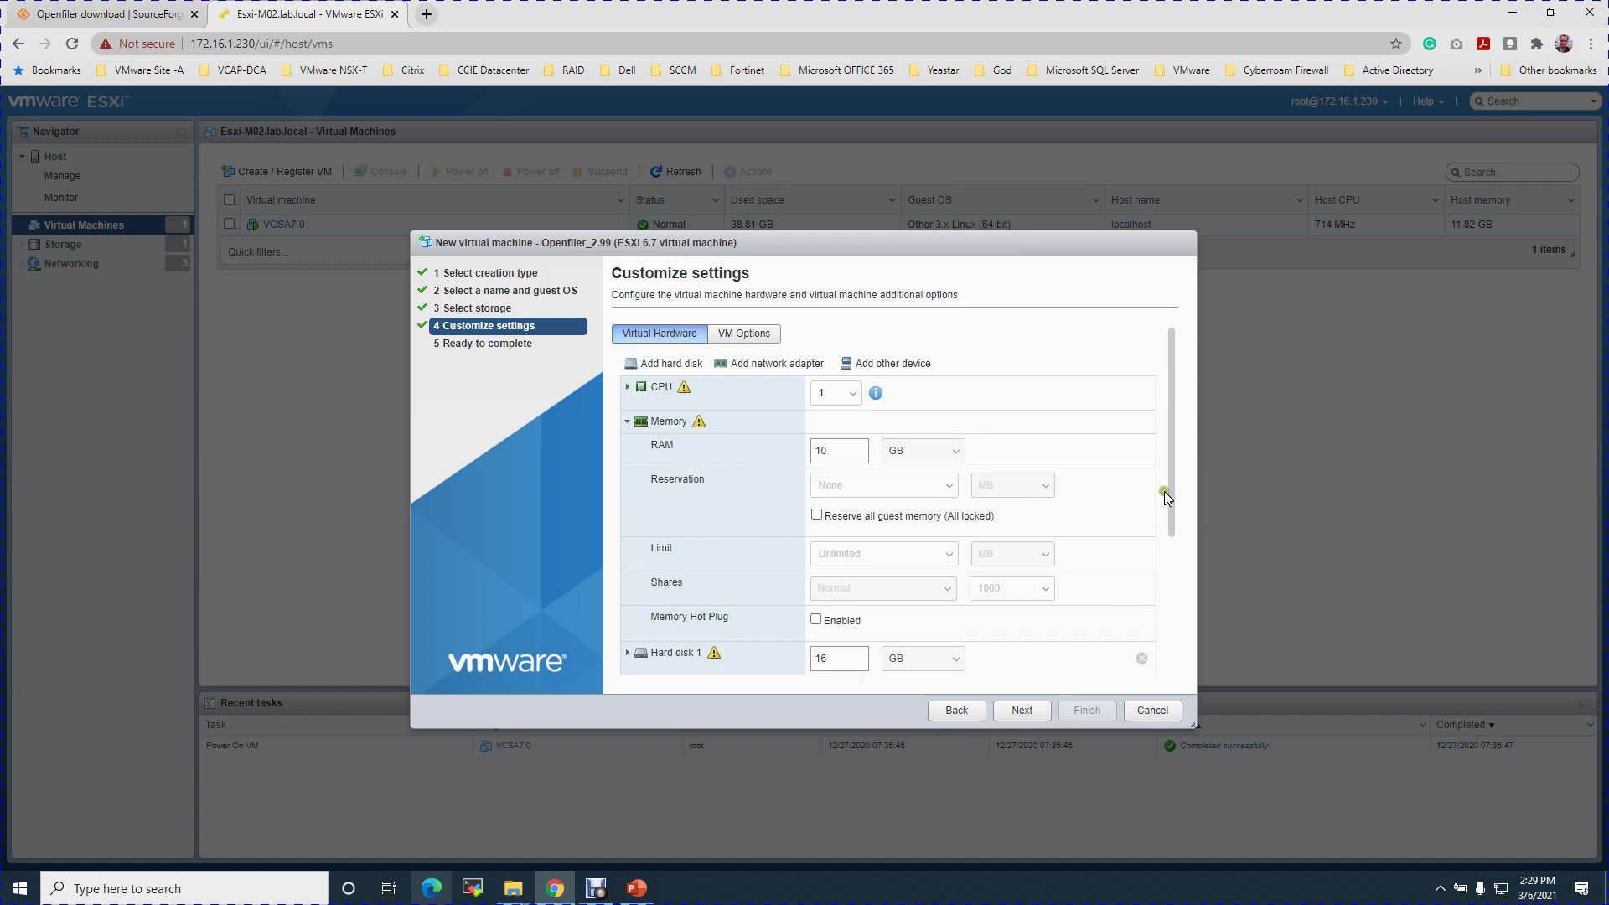
{"action": "left_click_drag", "start_coordinate": [1173, 496], "coordinate": [1173, 542]}
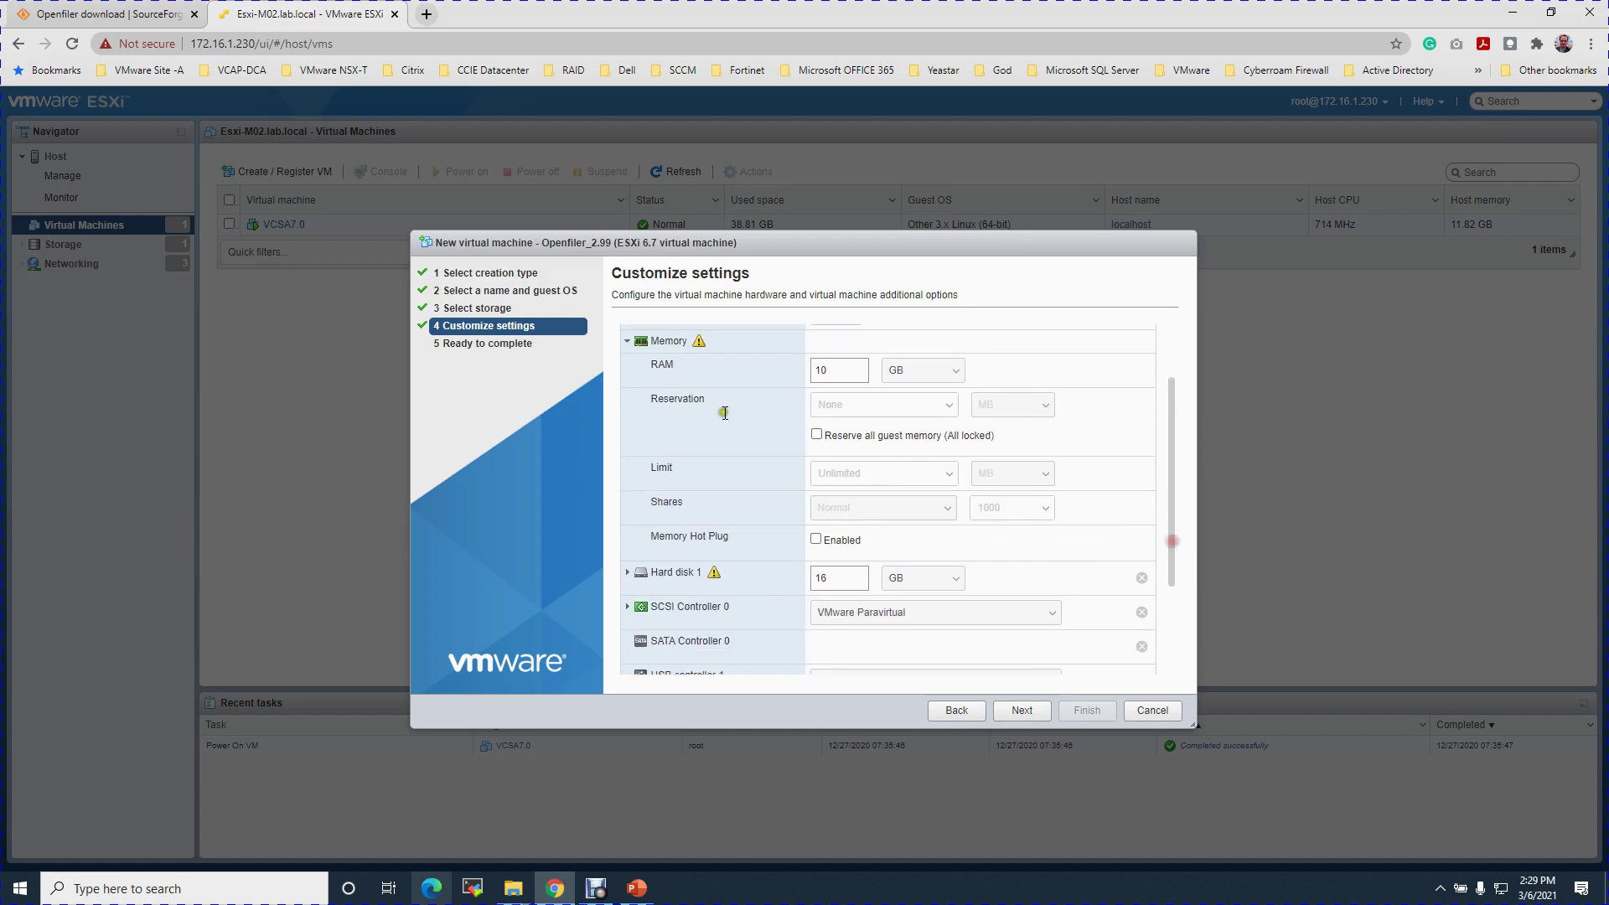
{"action": "left_click", "coordinate": [628, 341]}
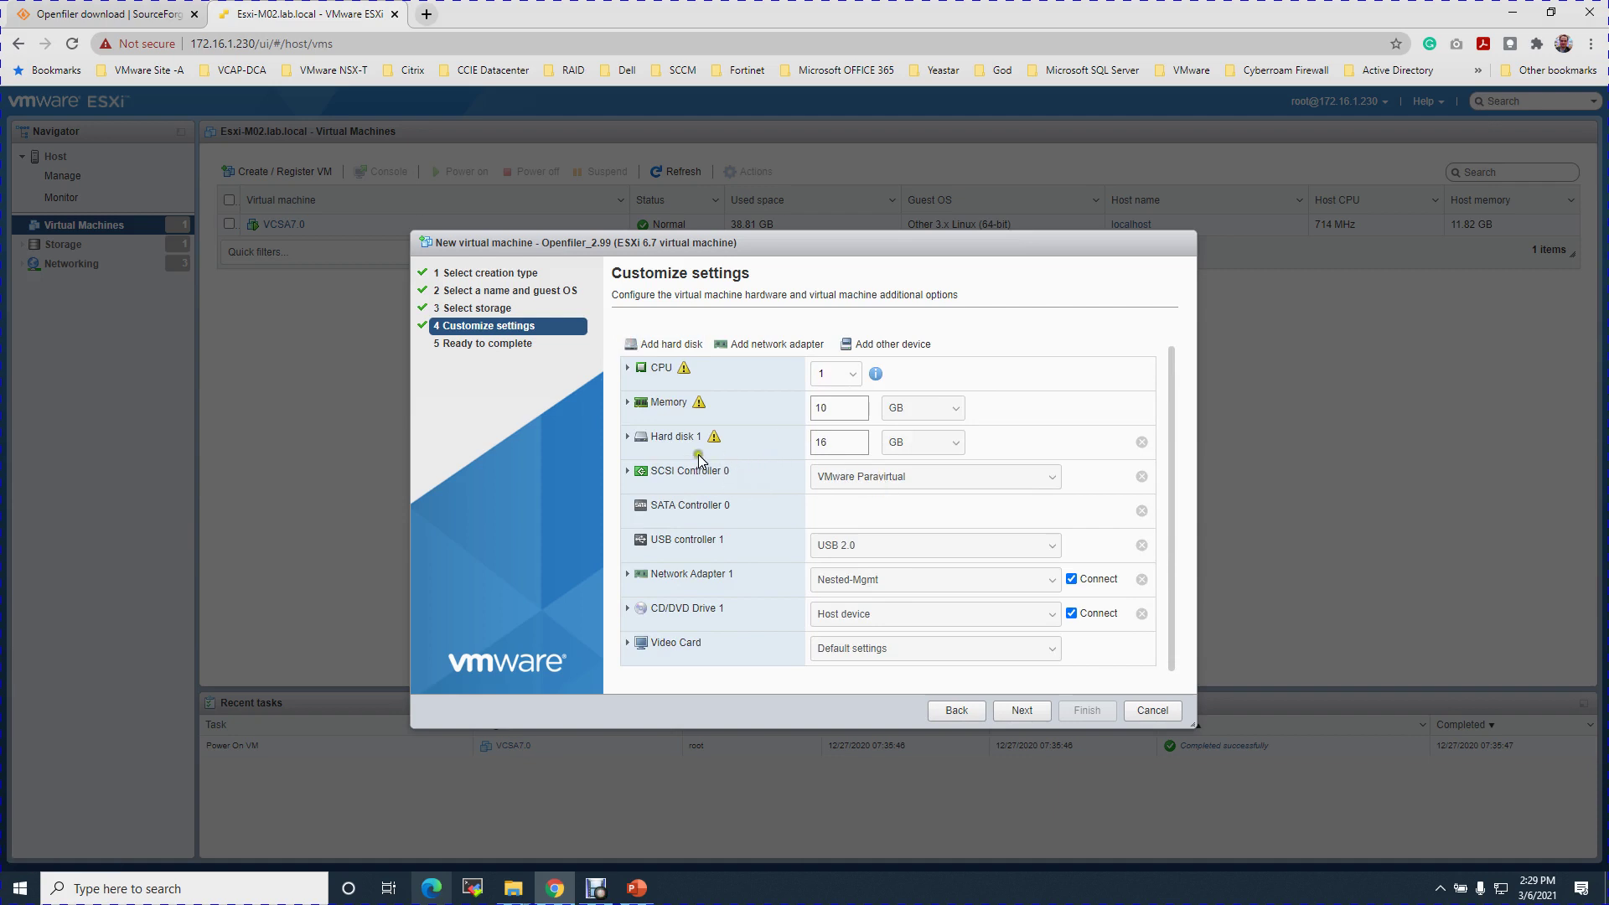
- Set the disk provisioning of Hard disk 1 to thick provisioned, eagerly zeroed
{"action": "left_click", "coordinate": [628, 437]}
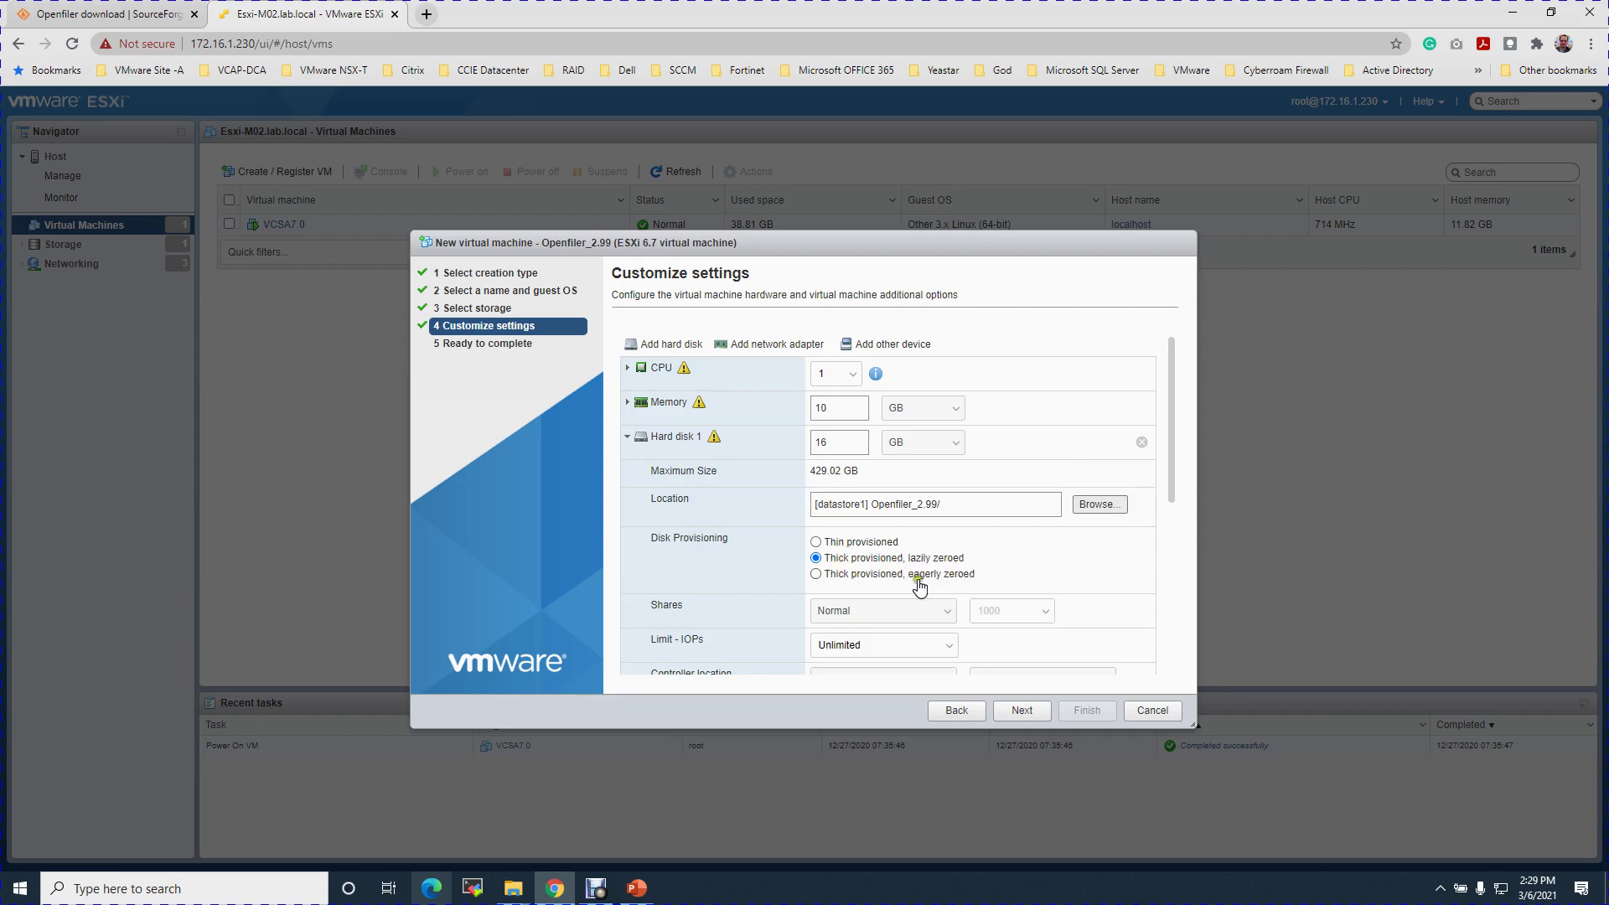
{"action": "left_click", "coordinate": [817, 575]}
{"action": "left_click", "coordinate": [828, 443]}
{"action": "left_click_drag", "start_coordinate": [811, 442], "coordinate": [865, 455]}
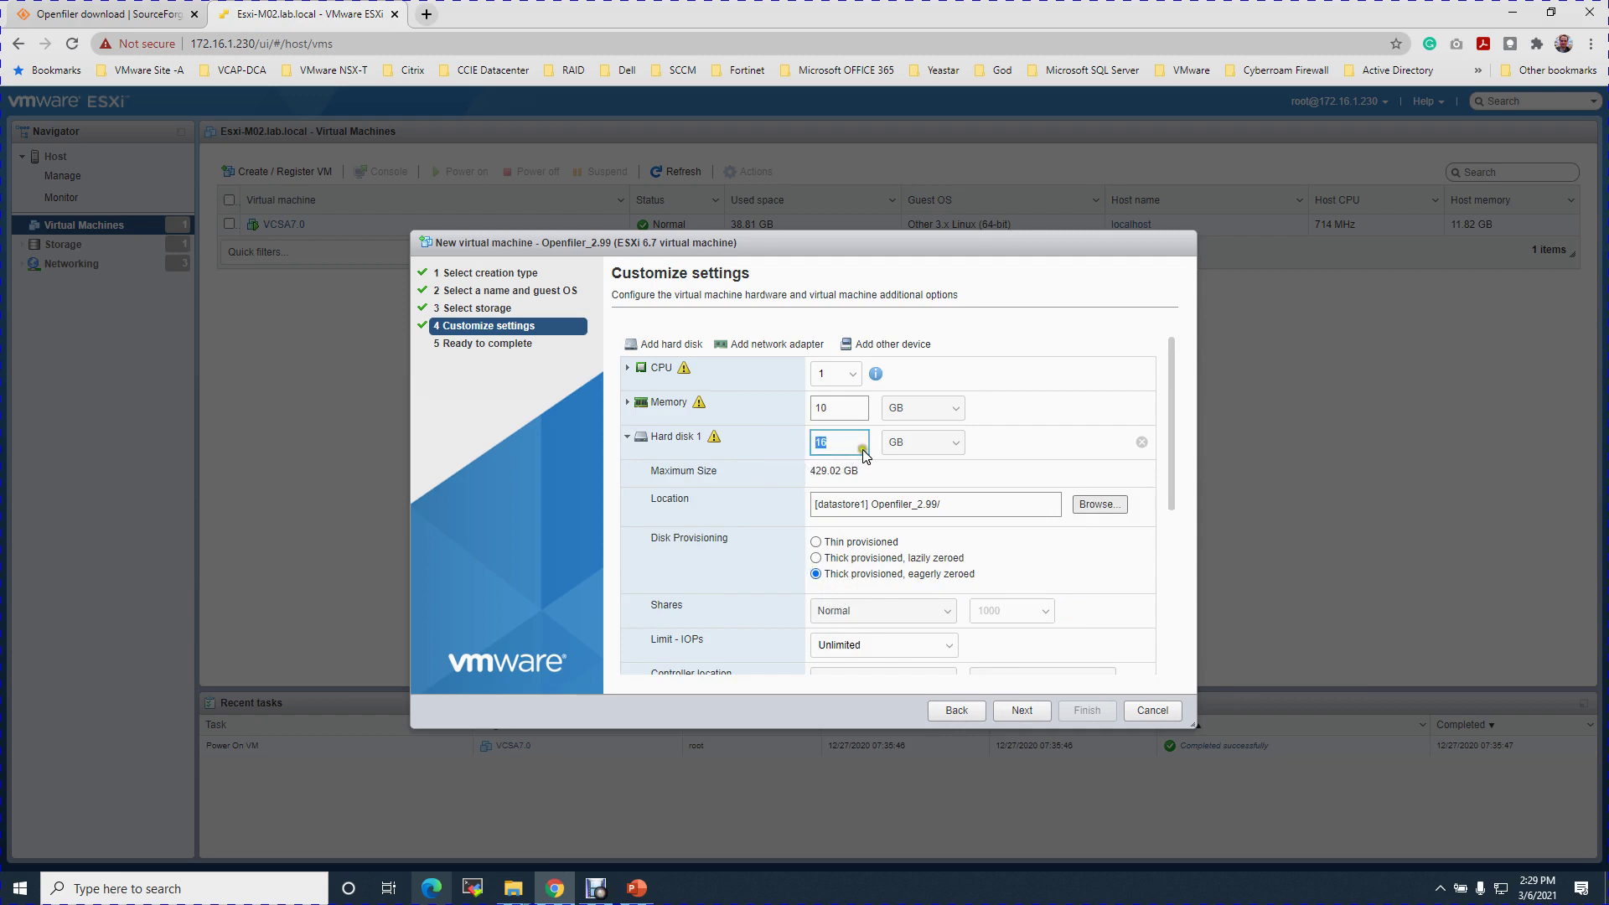
{"action": "left_click", "coordinate": [627, 438]}
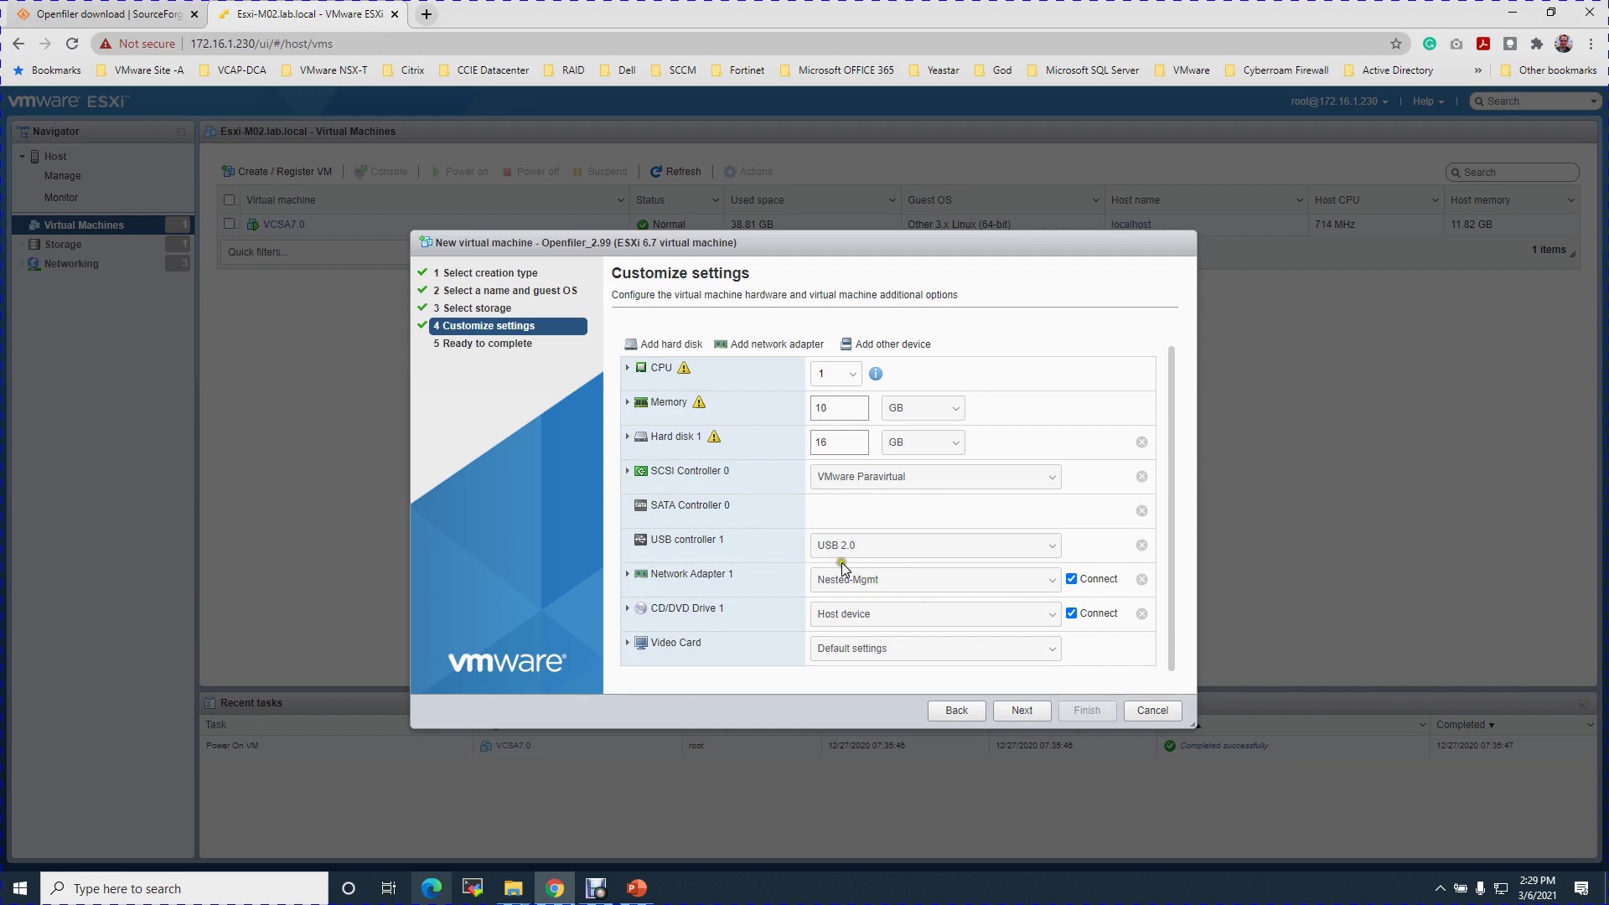
- Add a new standard hard disk of 400 GB with thin provisioning
{"action": "left_click", "coordinate": [678, 350]}
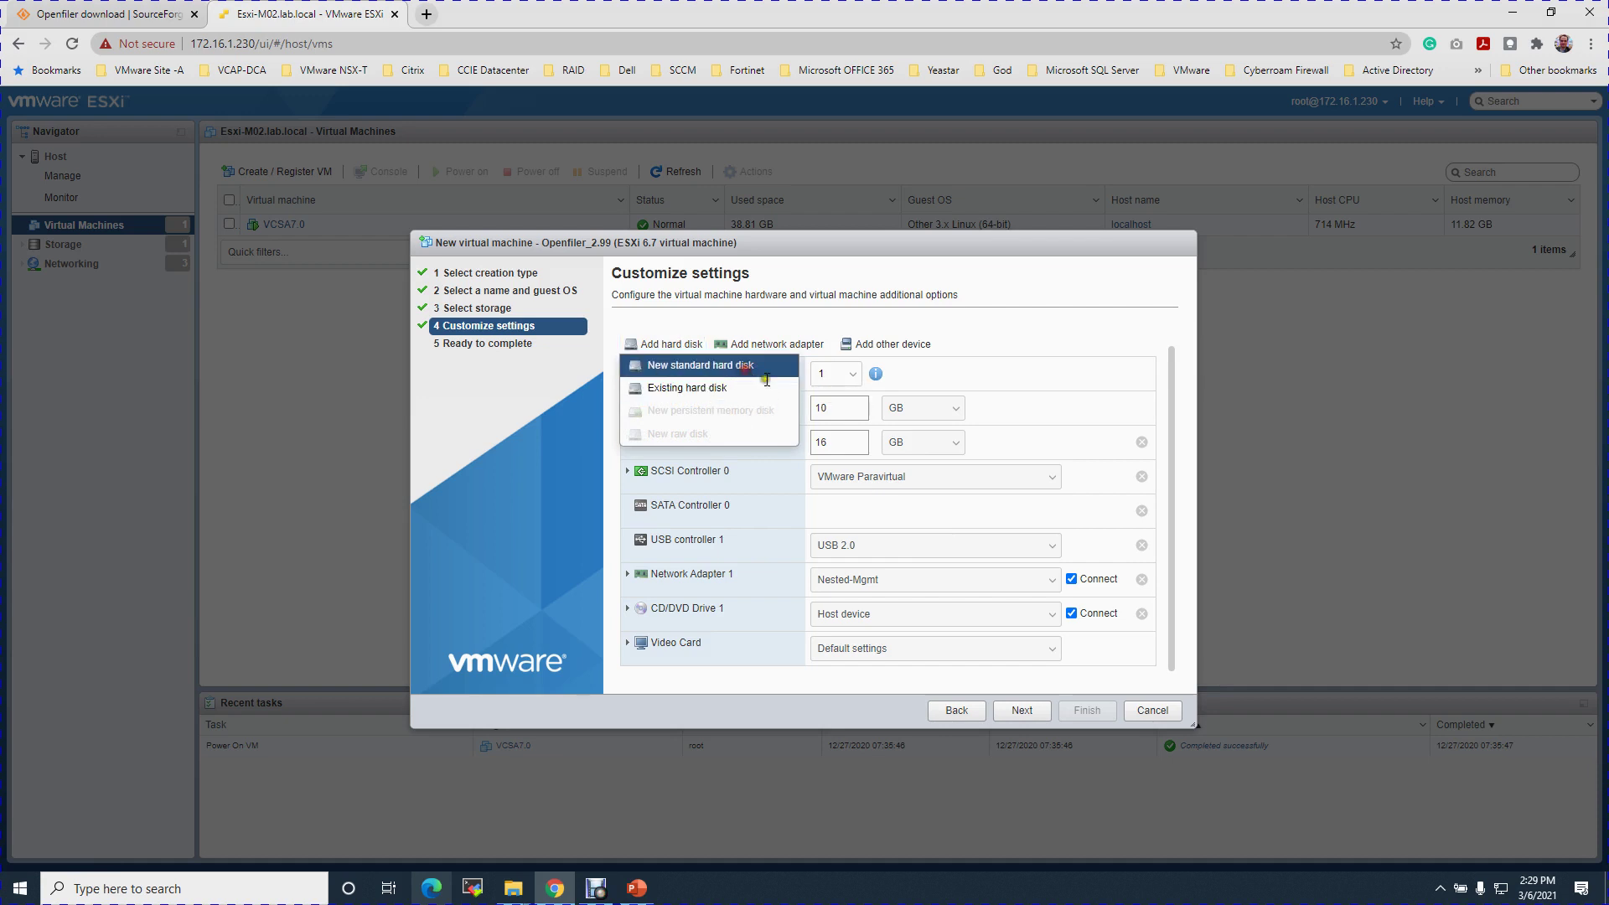
{"action": "left_click", "coordinate": [746, 376]}
{"action": "left_click", "coordinate": [849, 477]}
{"action": "left_click_drag", "start_coordinate": [849, 477], "coordinate": [775, 469]}
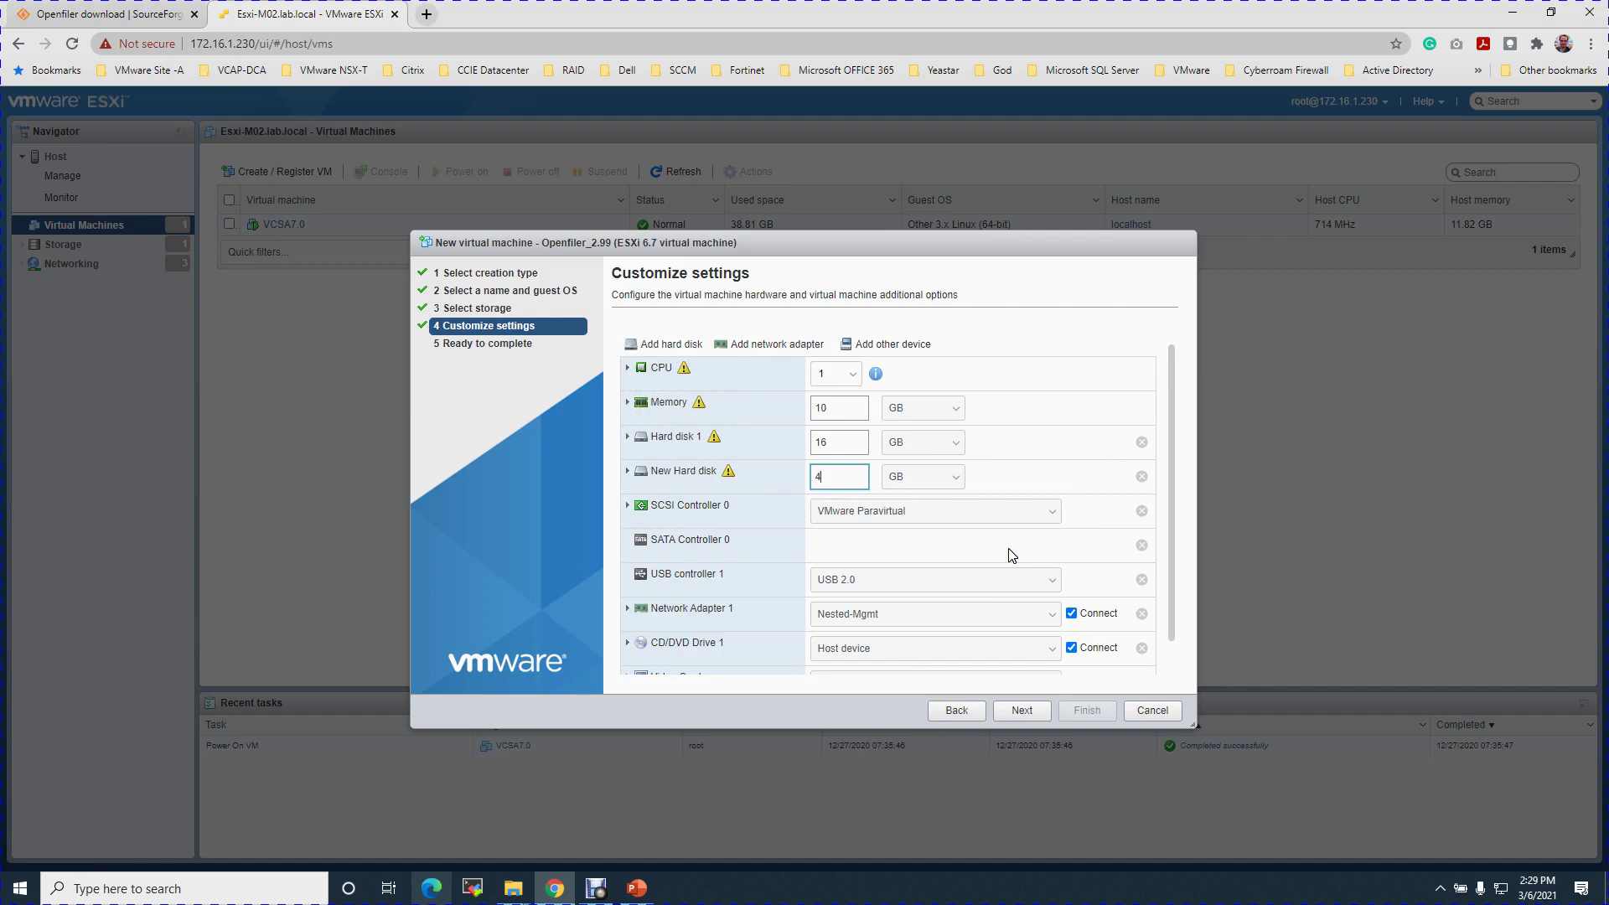
{"action": "left_click", "coordinate": [627, 473]}
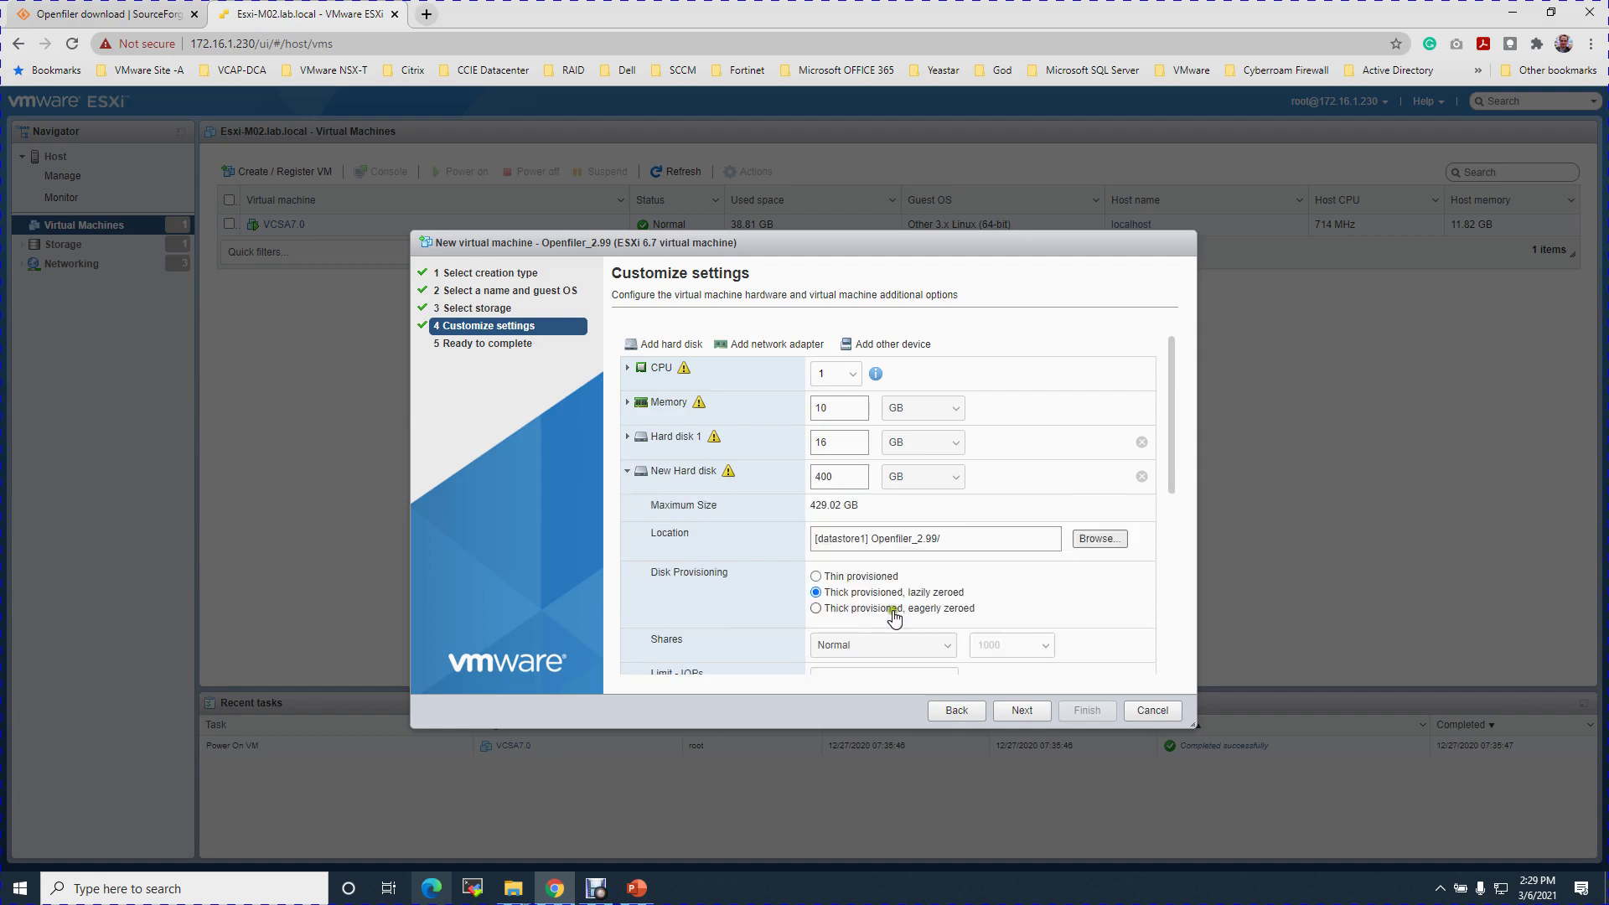
{"action": "left_click", "coordinate": [869, 578]}
{"action": "left_click", "coordinate": [627, 471]}
- Connect Network Adapter 1 to the Nested-Trunk network and check its adapter type
{"action": "left_click_drag", "start_coordinate": [1171, 545], "coordinate": [1168, 617]}
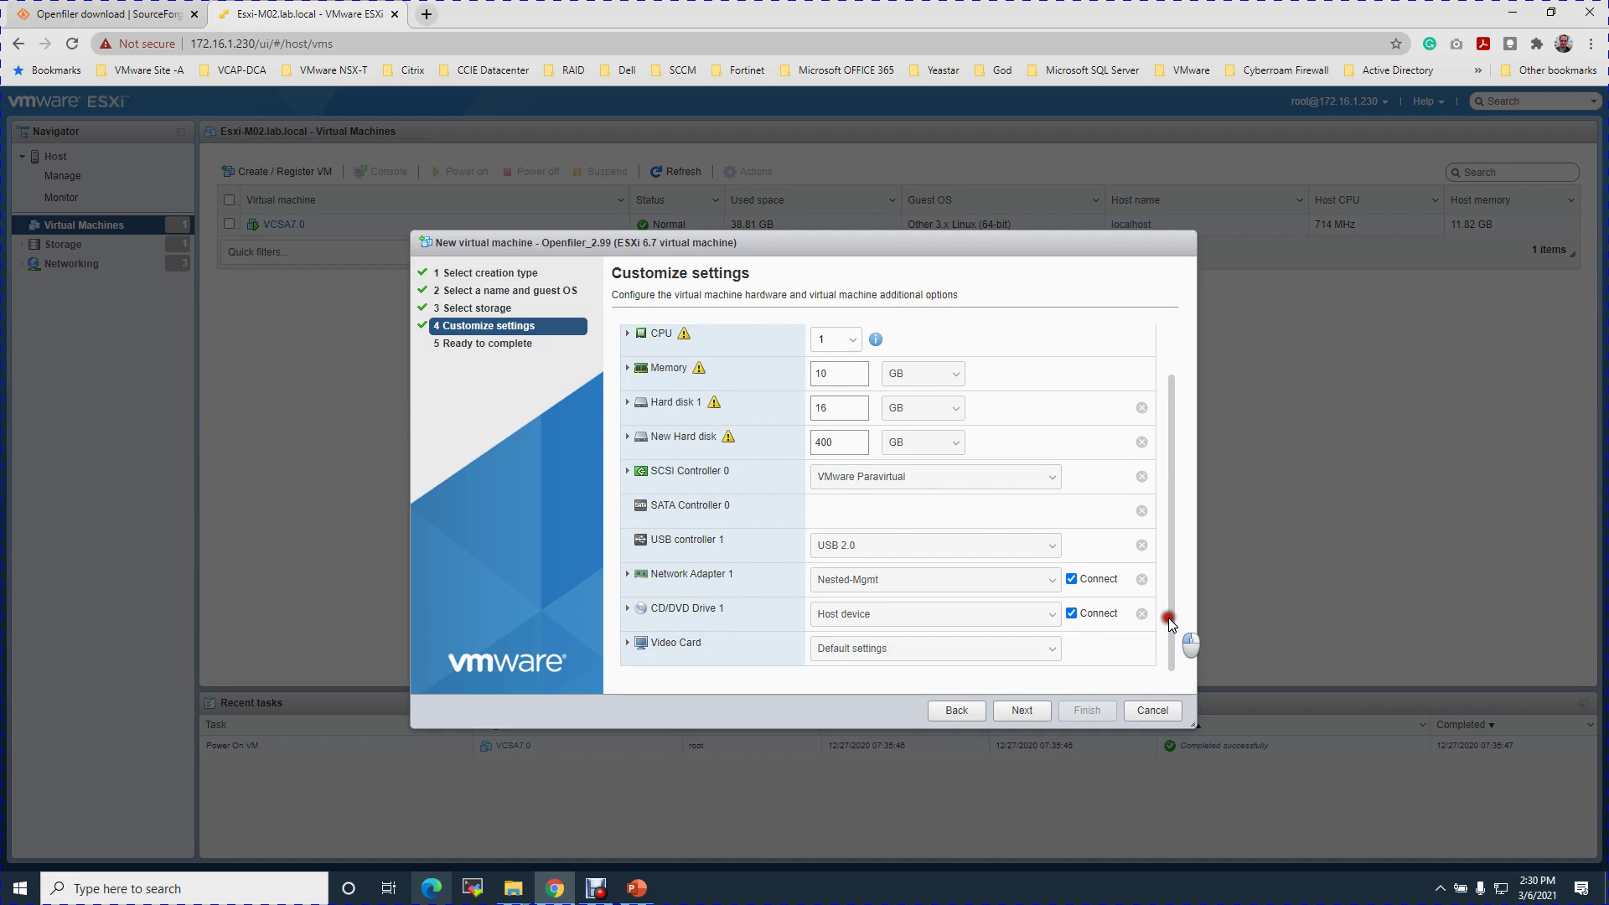
{"action": "left_click", "coordinate": [889, 590]}
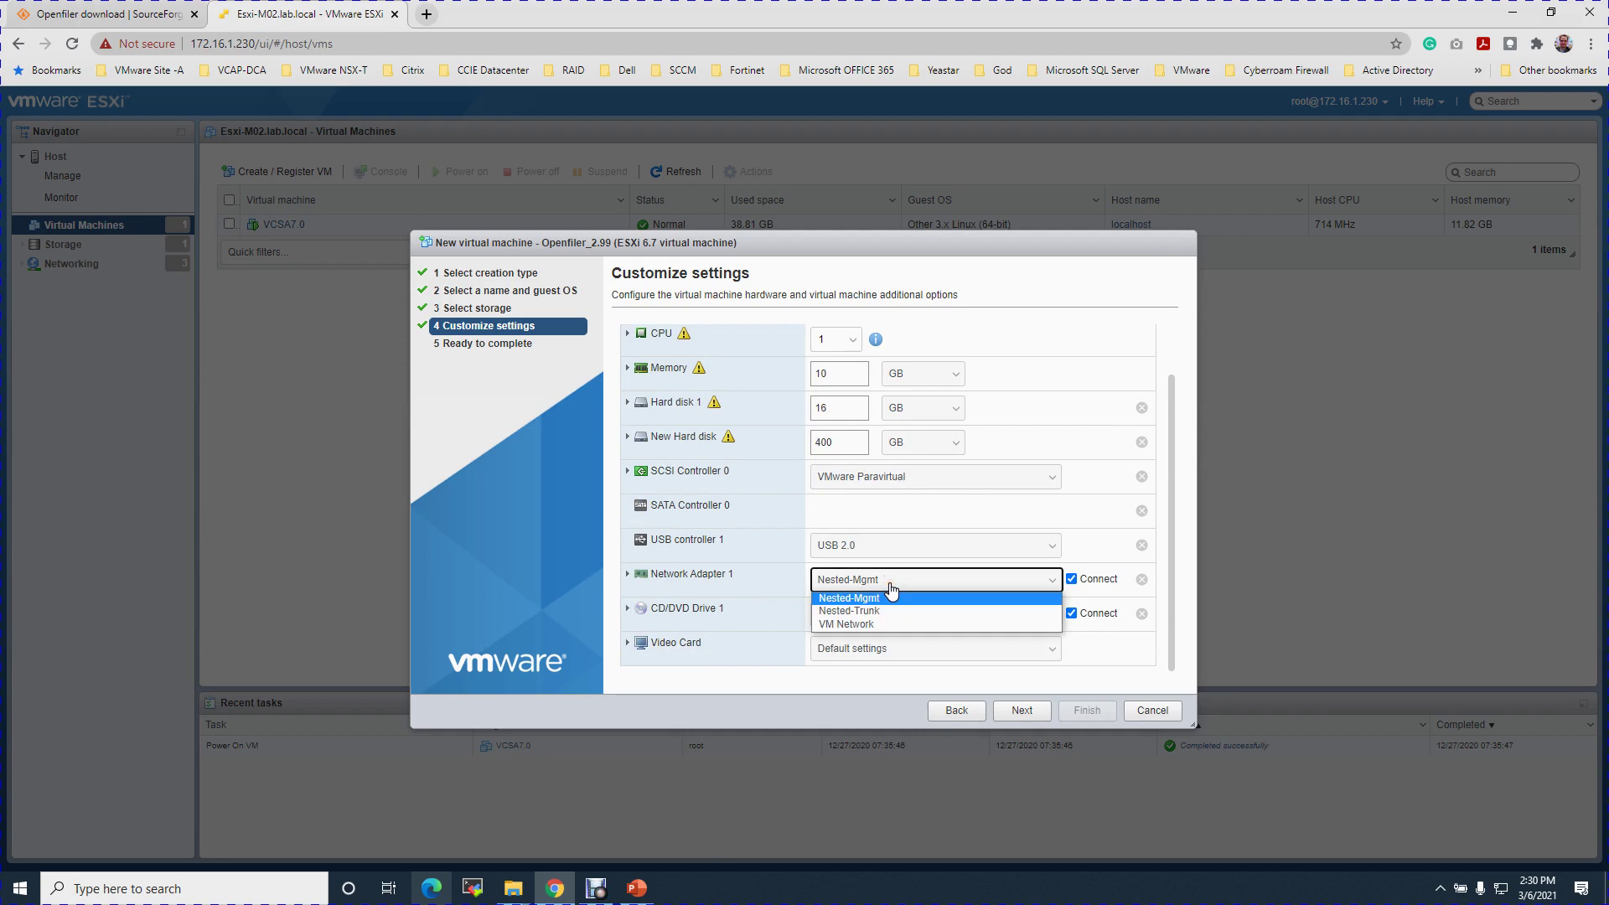
{"action": "left_click", "coordinate": [627, 574]}
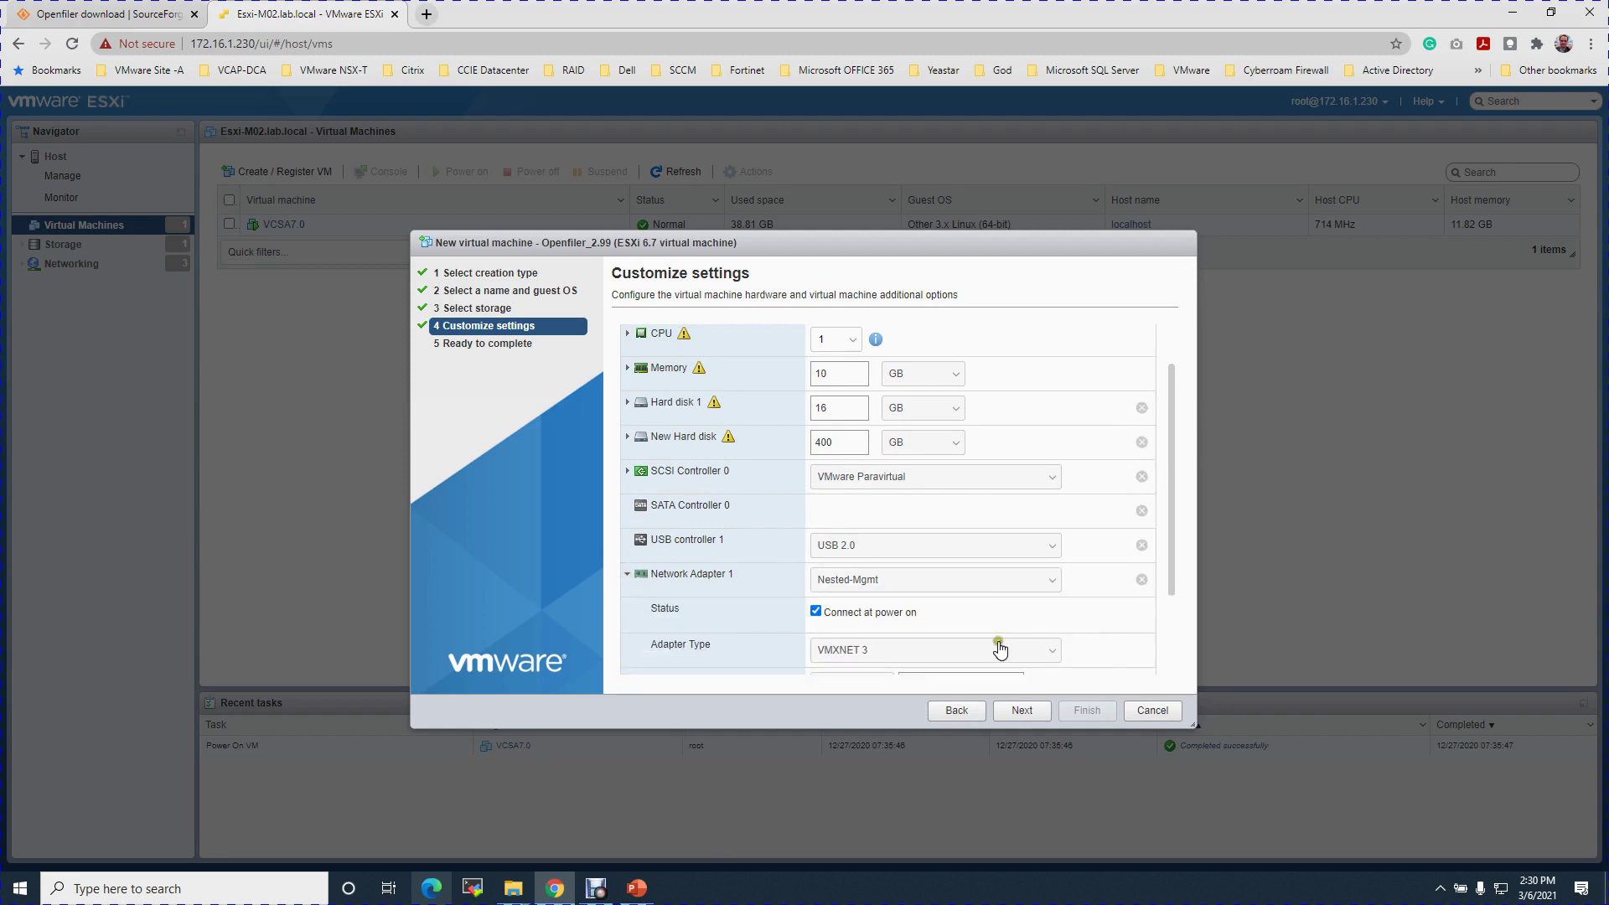
{"action": "left_click_drag", "start_coordinate": [1169, 581], "coordinate": [1170, 617]}
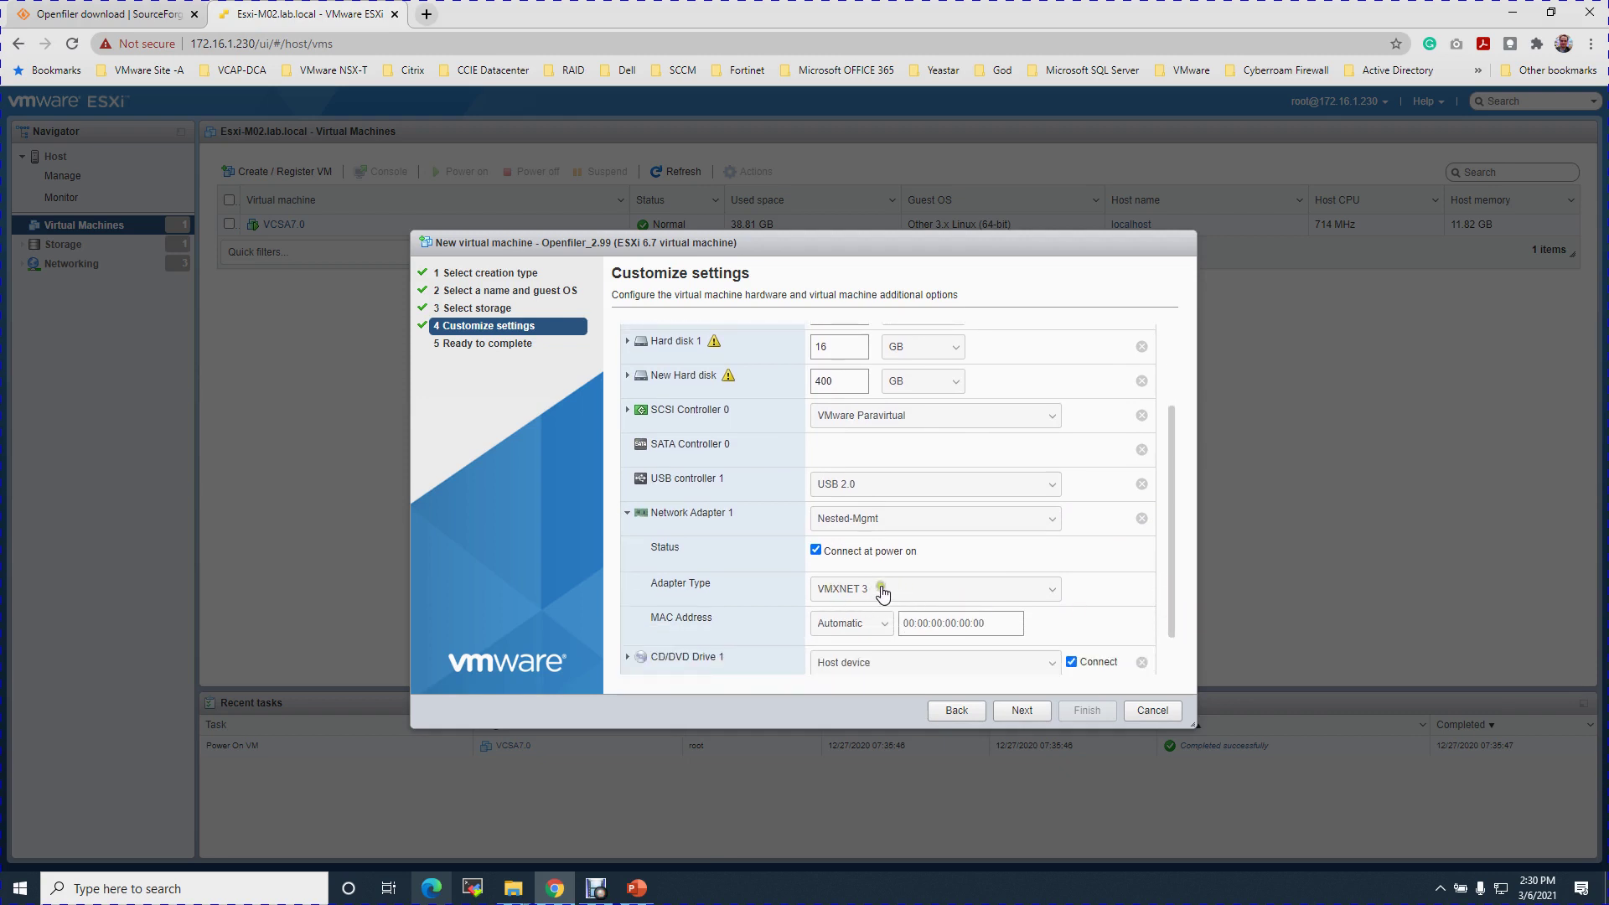
{"action": "left_click", "coordinate": [1045, 525]}
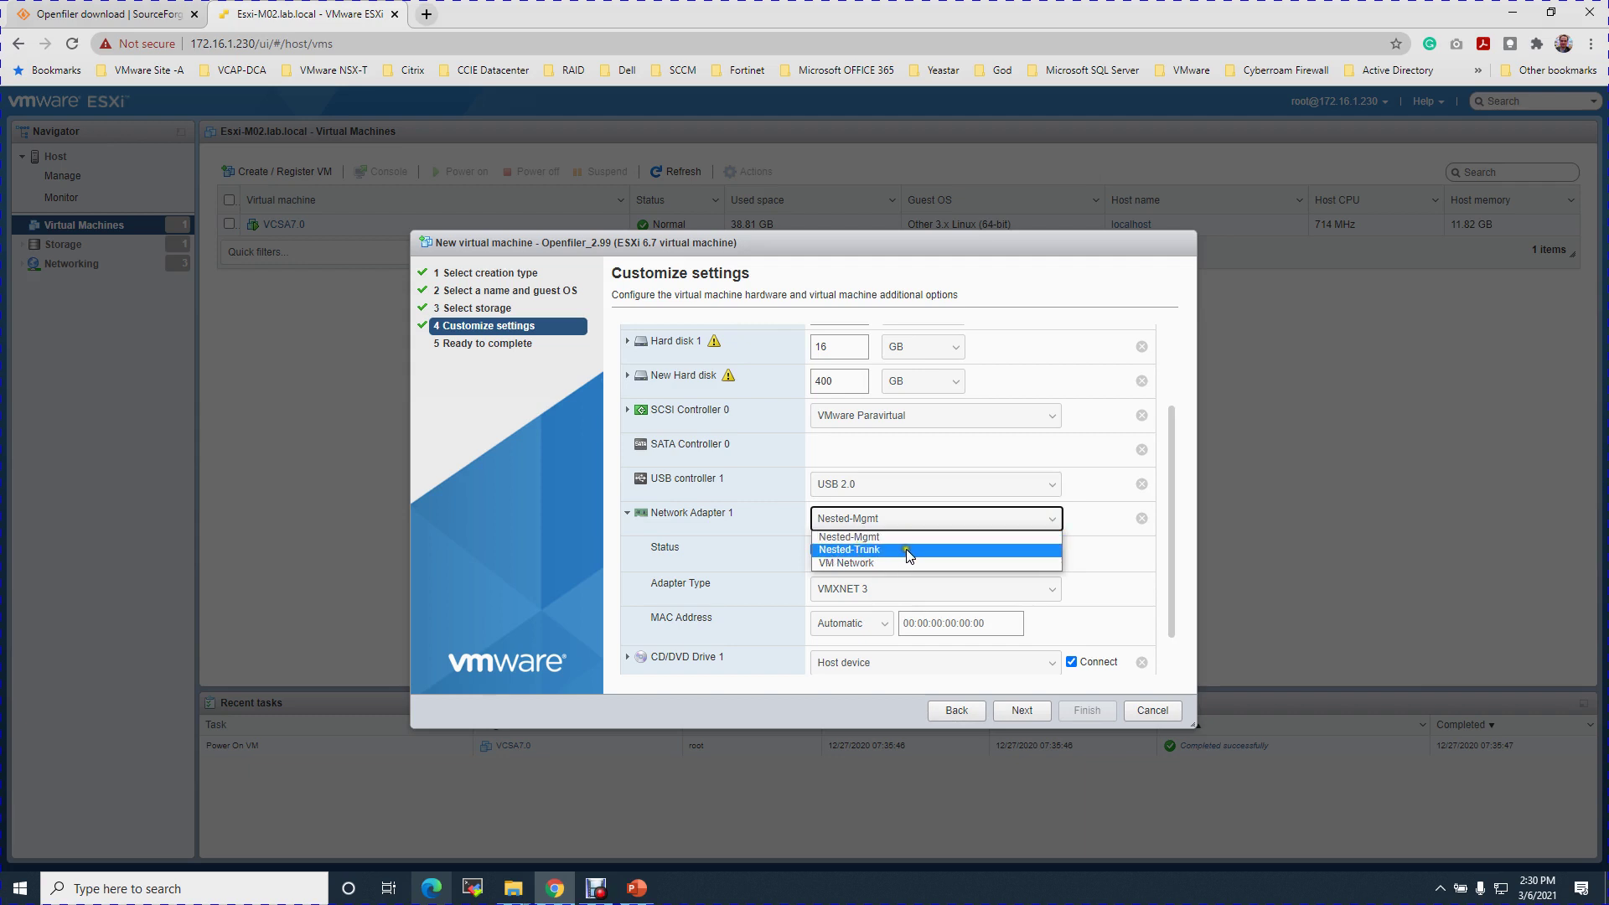
{"action": "left_click", "coordinate": [843, 551]}
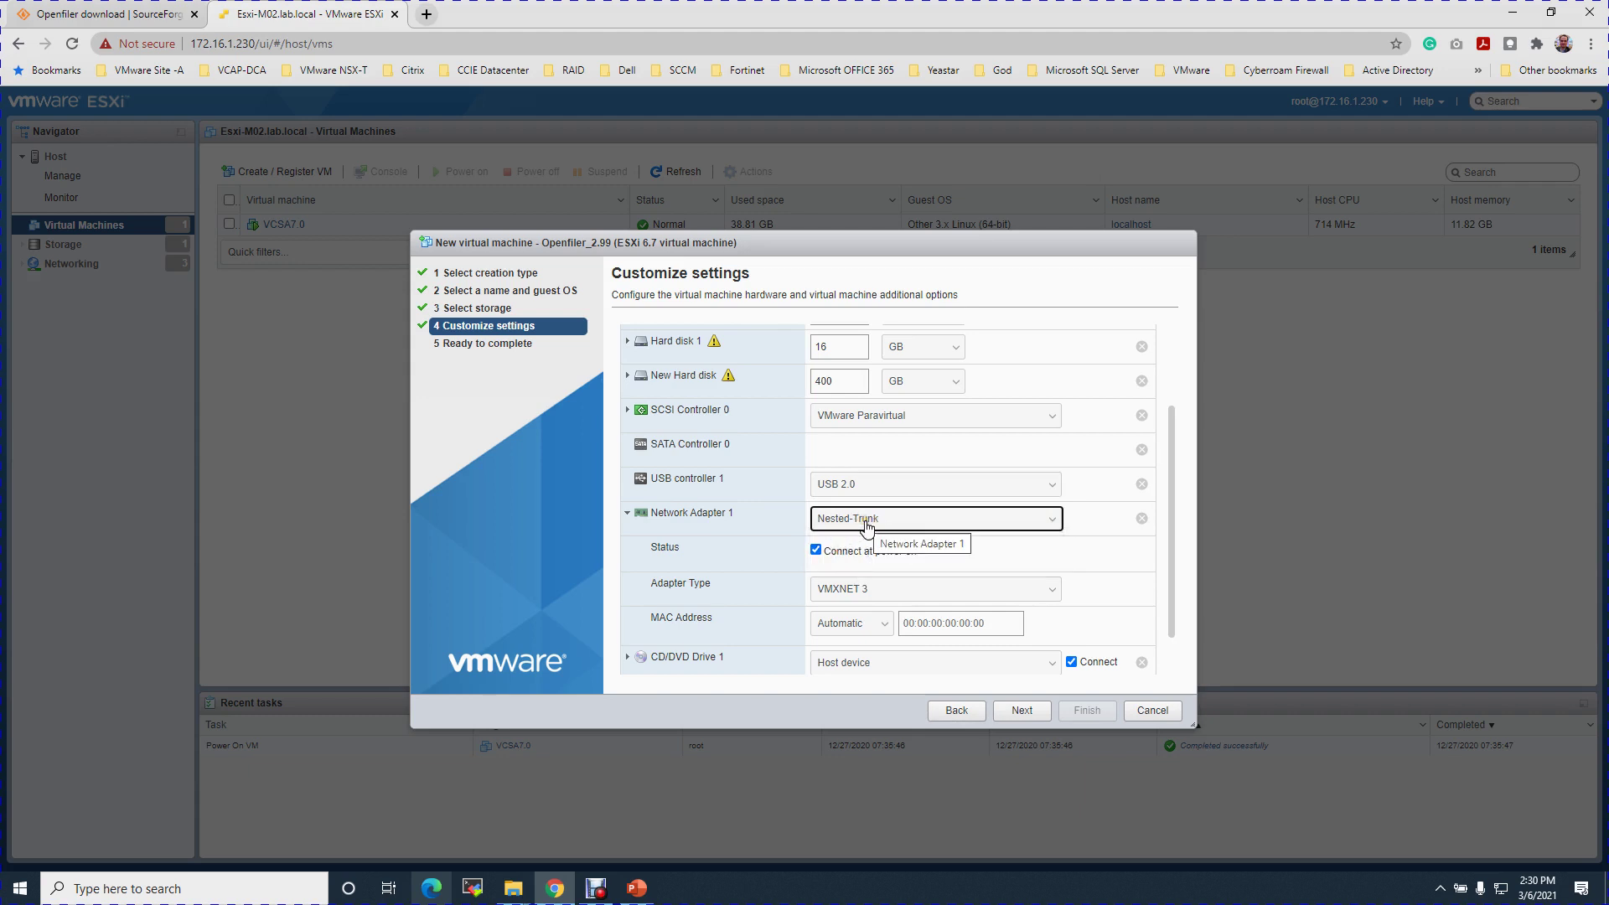
{"action": "left_click", "coordinate": [627, 513]}
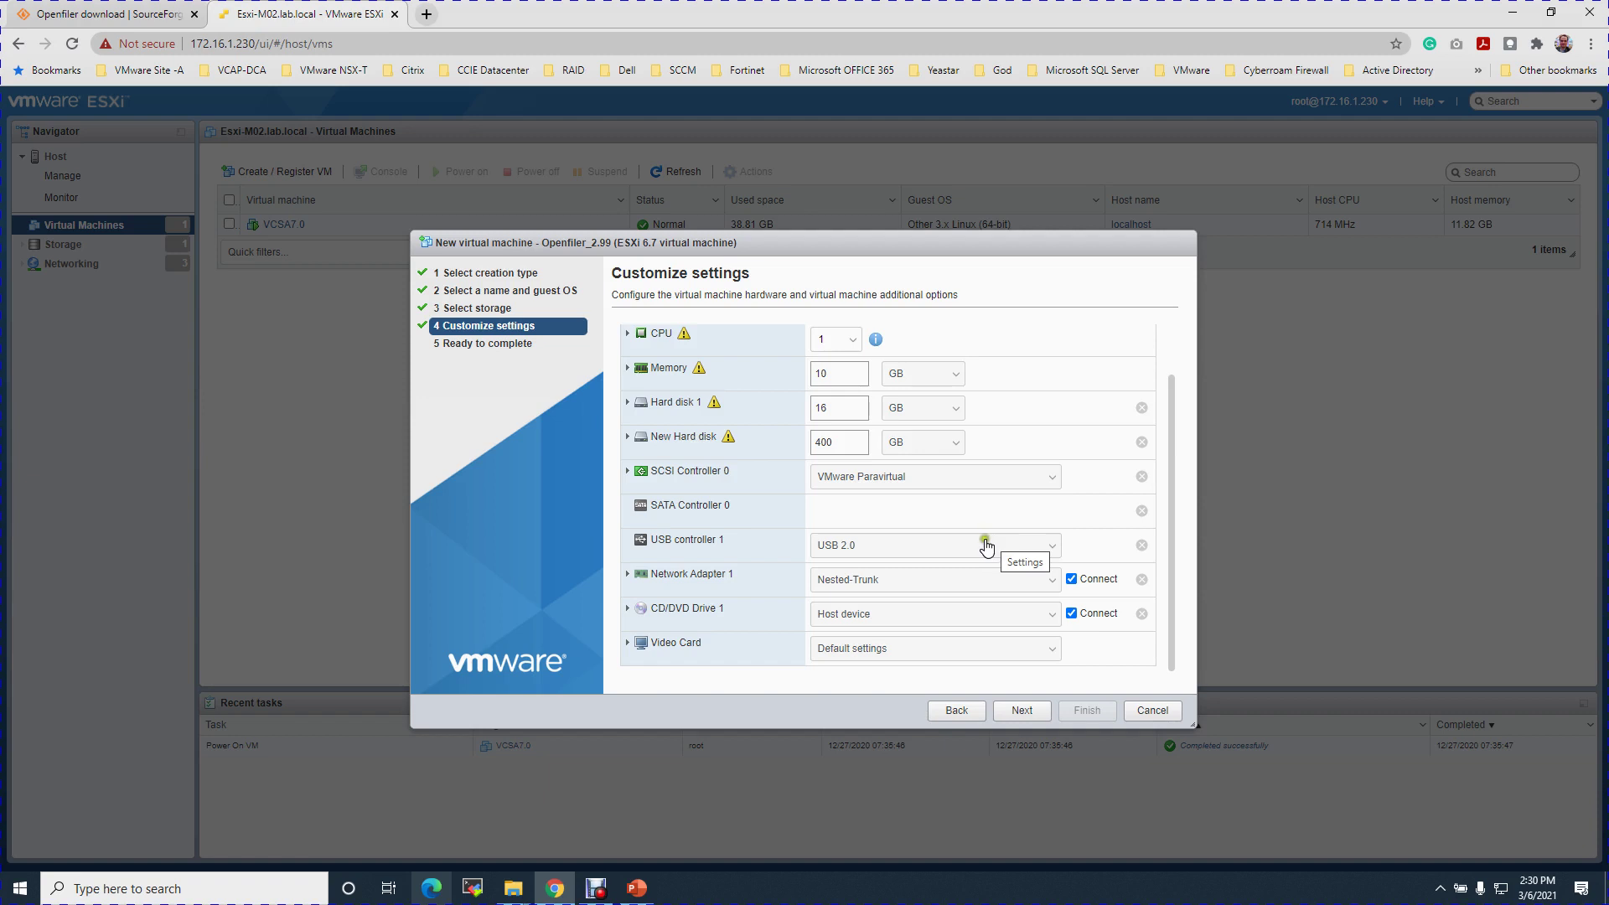
- Switch to PowerPoint to check the virtual disk driver requirement on the Openfiler Requirements slide, and return to the virtual machine settings
{"action": "left_click", "coordinate": [637, 888]}
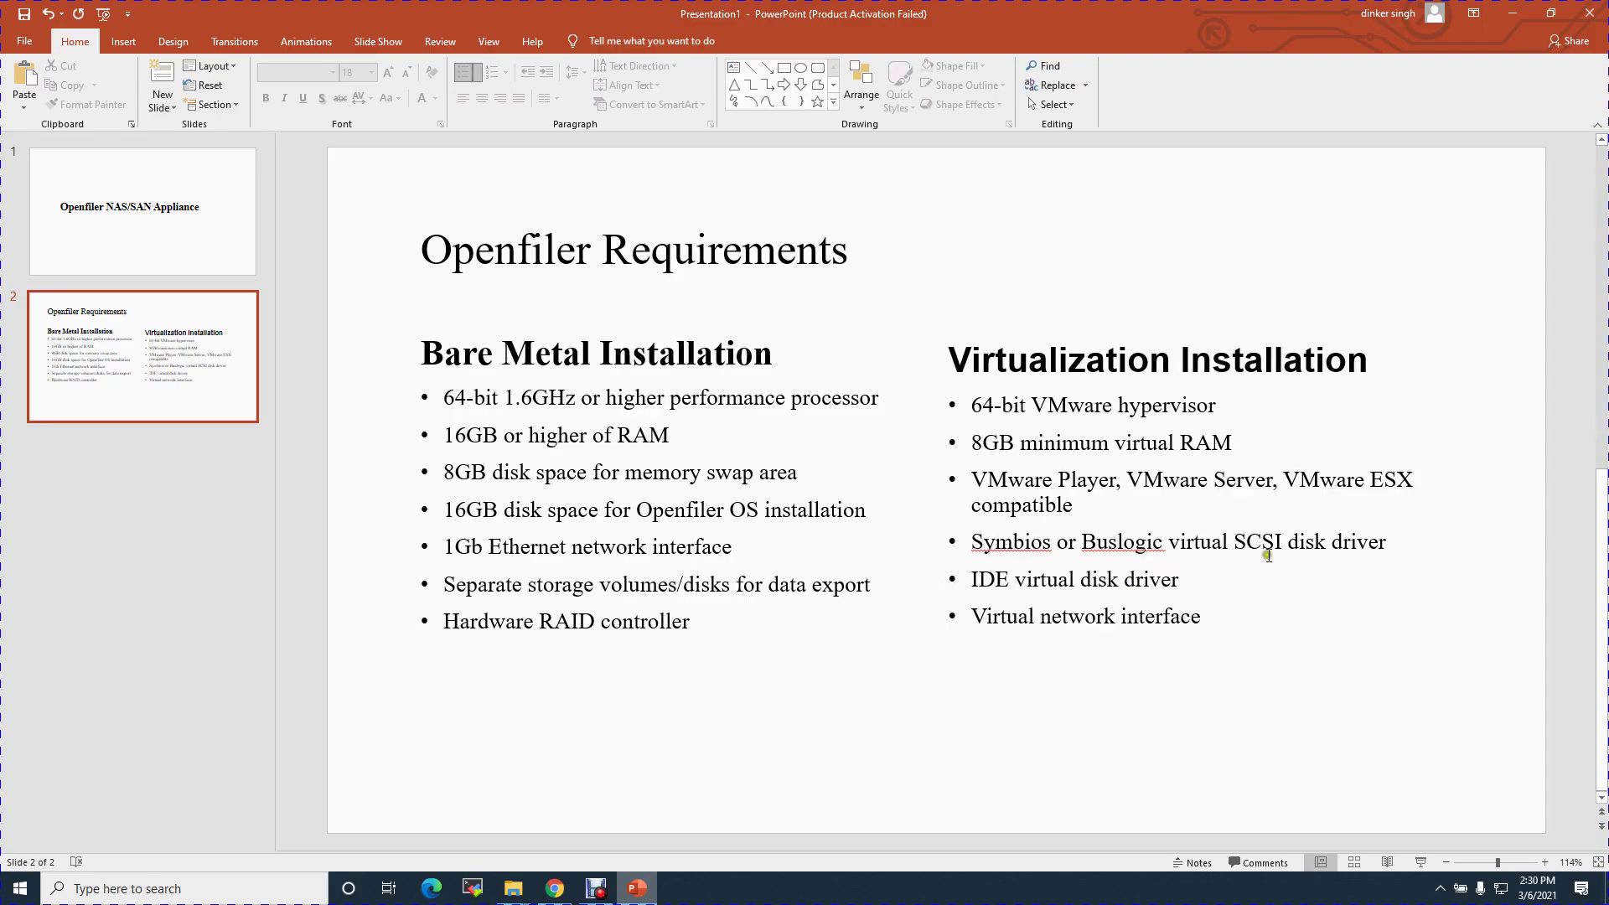
{"action": "left_click_drag", "start_coordinate": [969, 578], "coordinate": [1172, 583]}
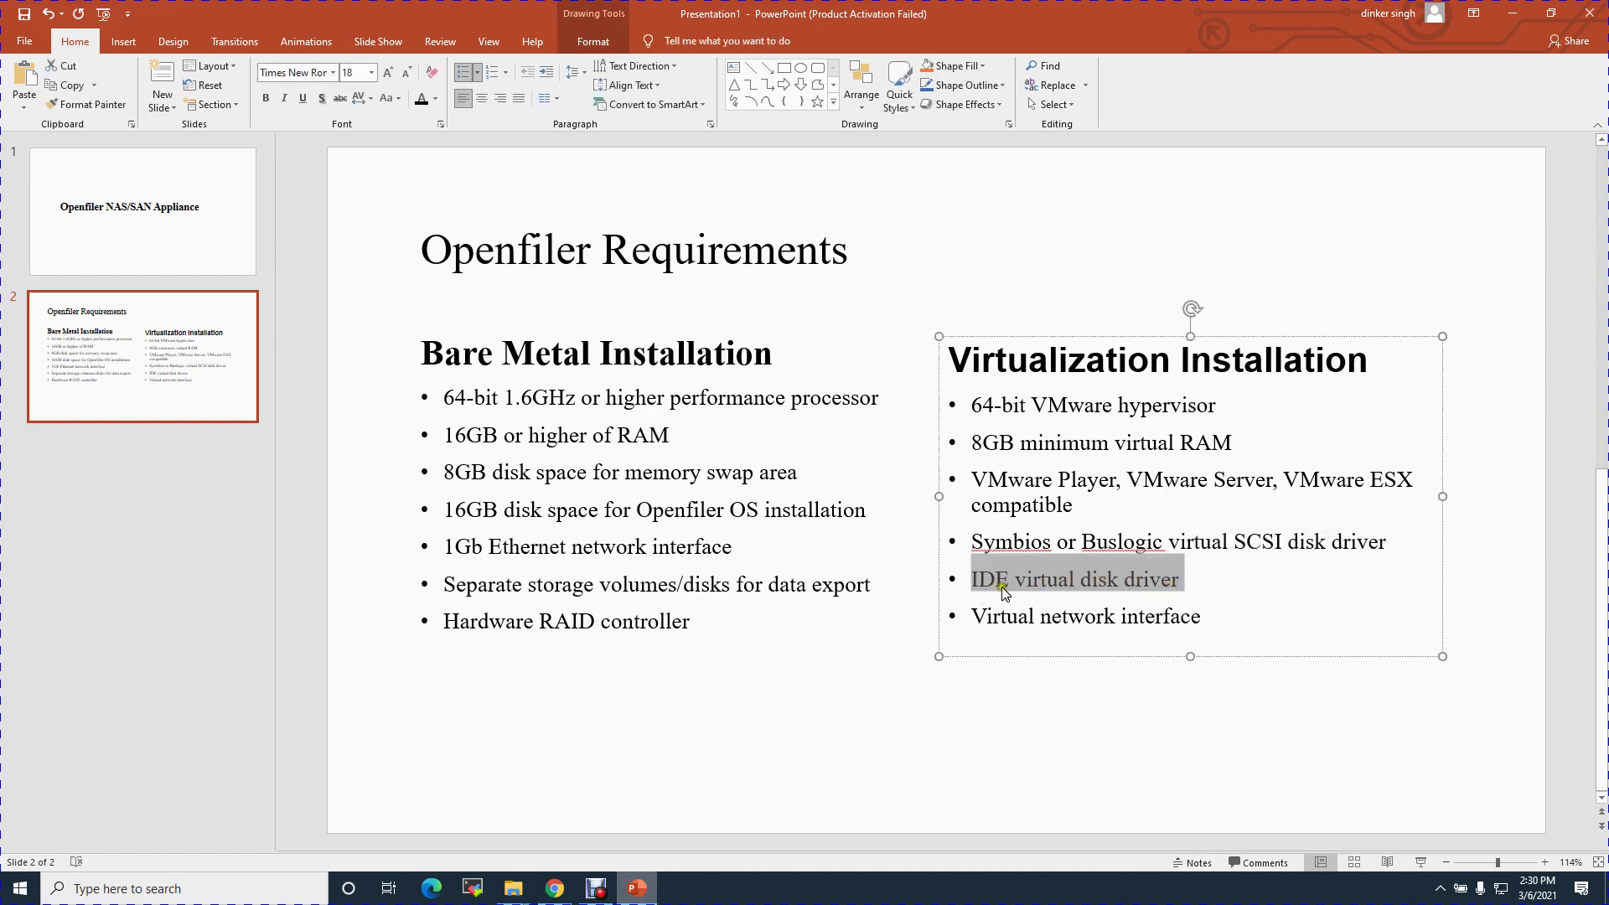
{"action": "left_click", "coordinate": [1513, 13]}
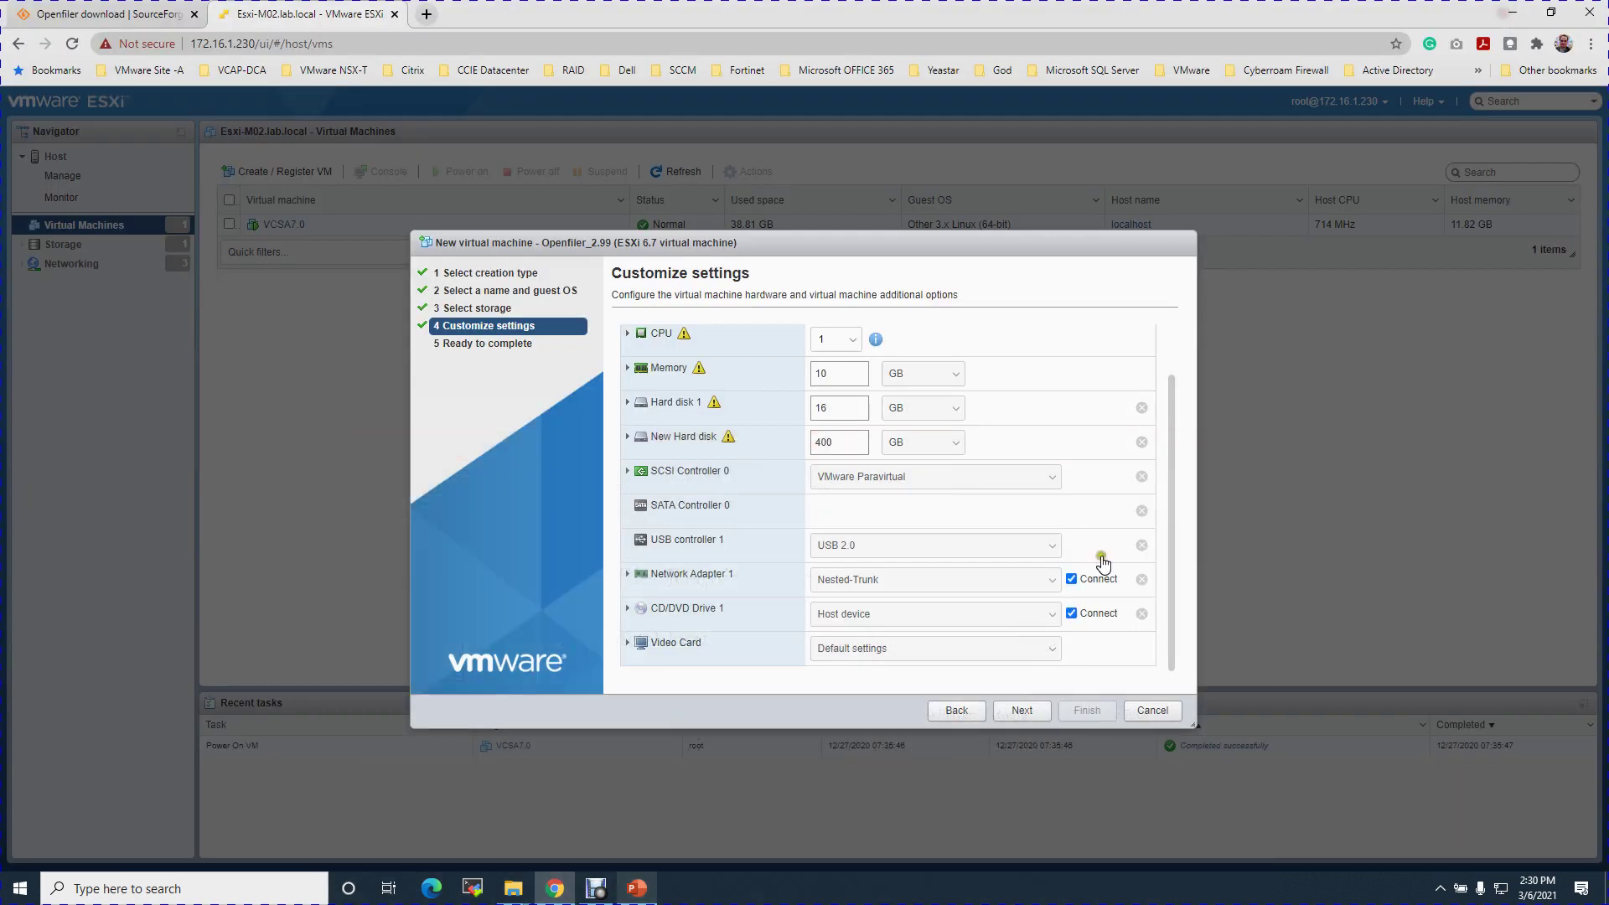
- Set the controller location of Hard disk 1 to IDE controller 0
{"action": "left_click", "coordinate": [626, 402]}
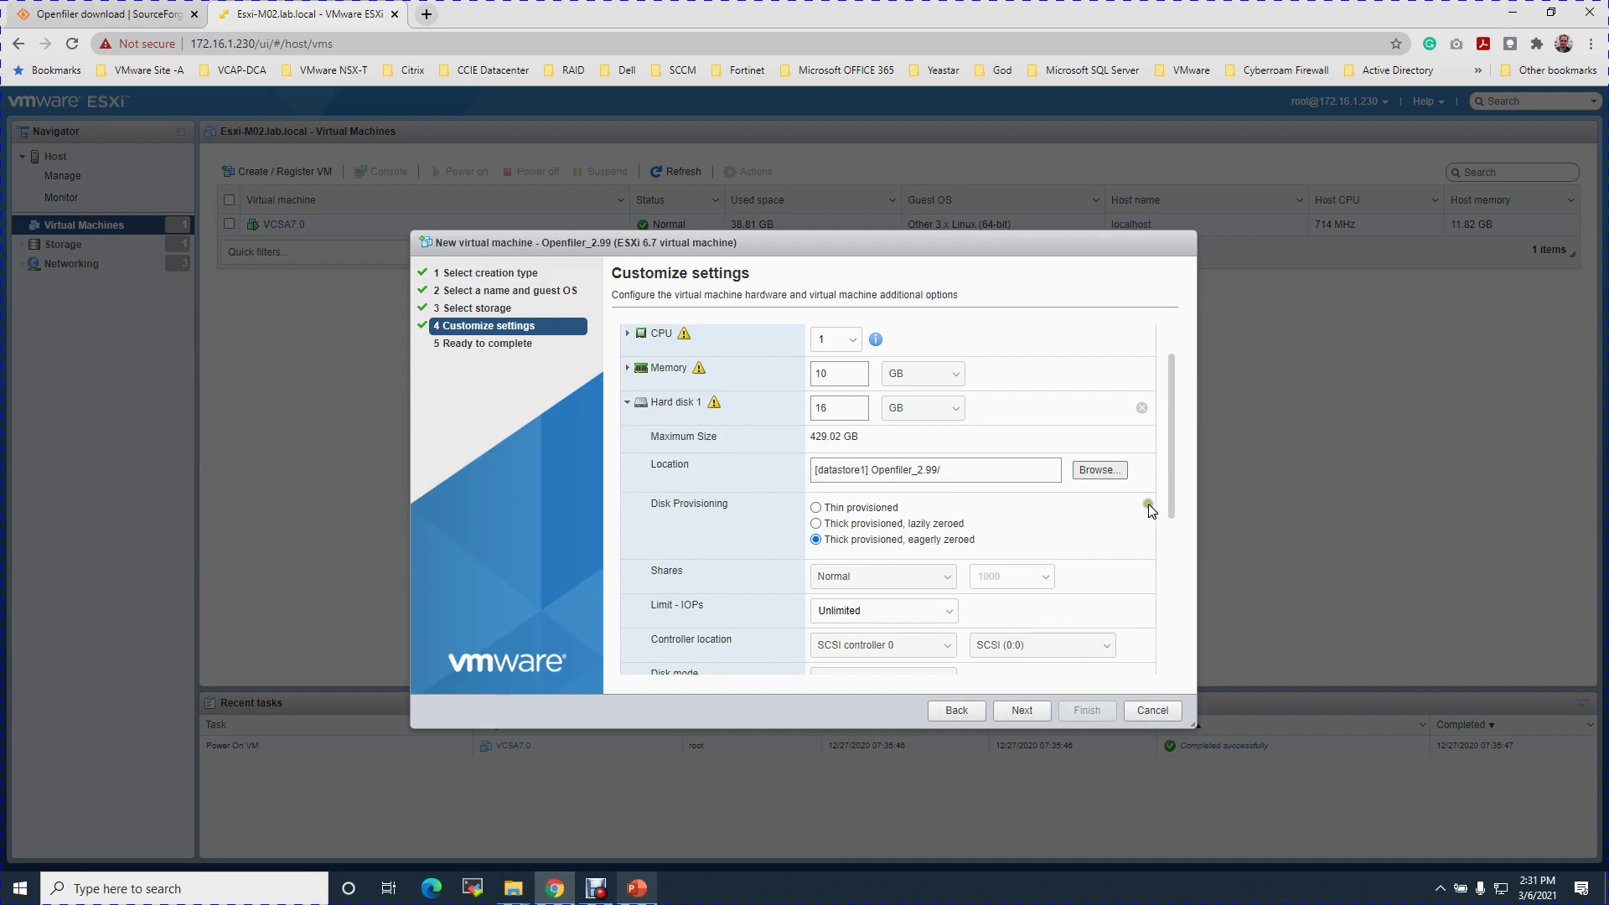
{"action": "left_click_drag", "start_coordinate": [1173, 496], "coordinate": [1169, 530]}
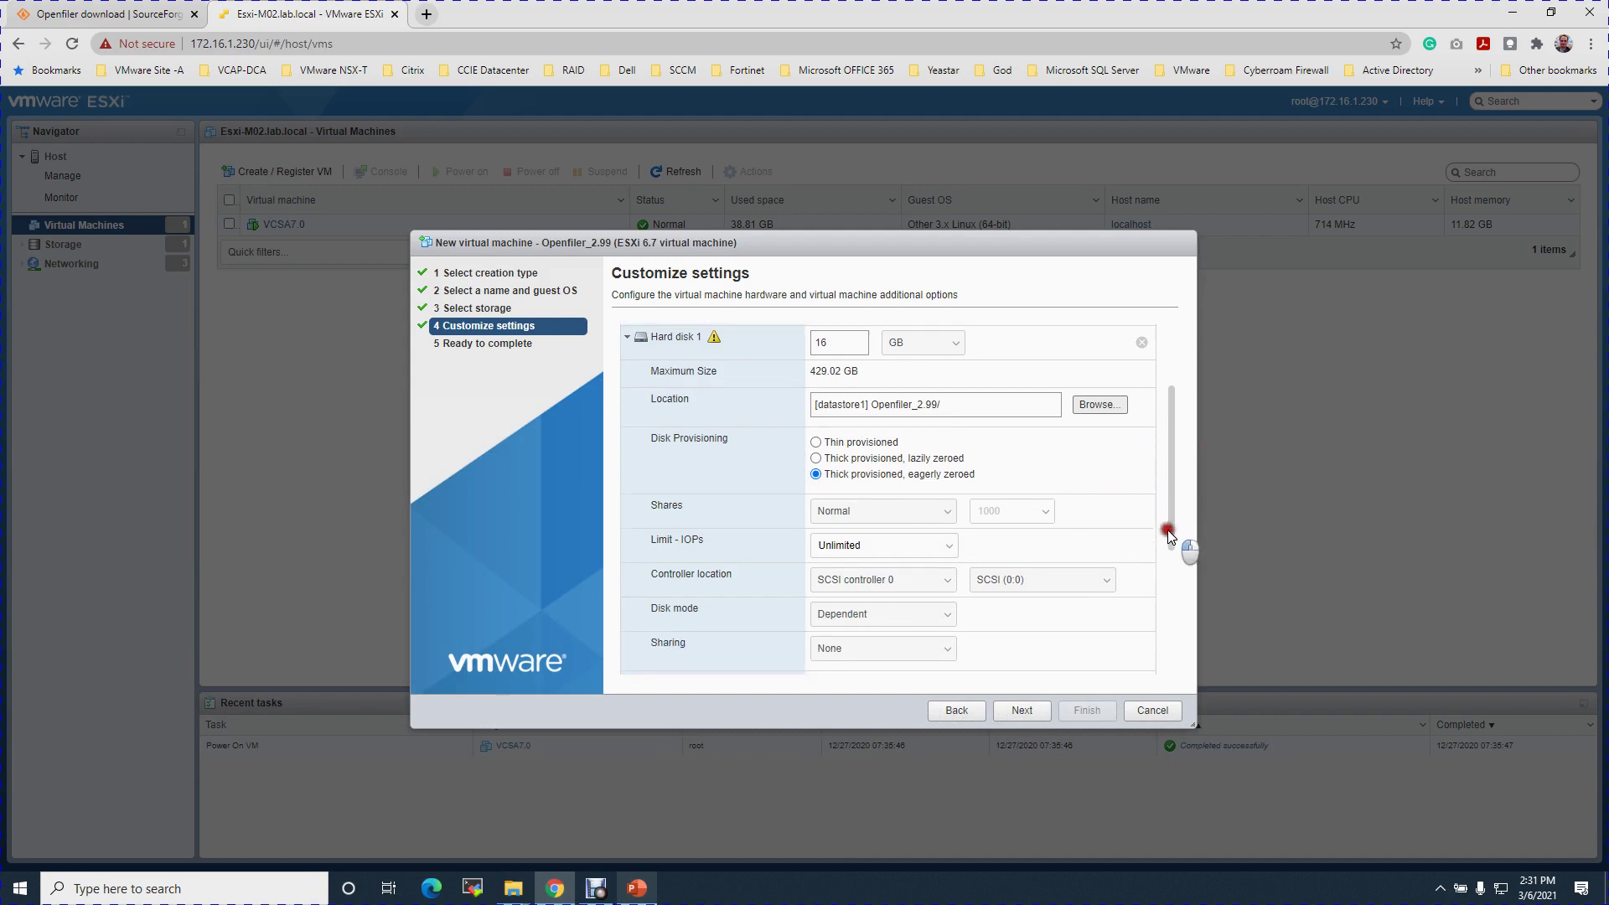
{"action": "left_click", "coordinate": [947, 576]}
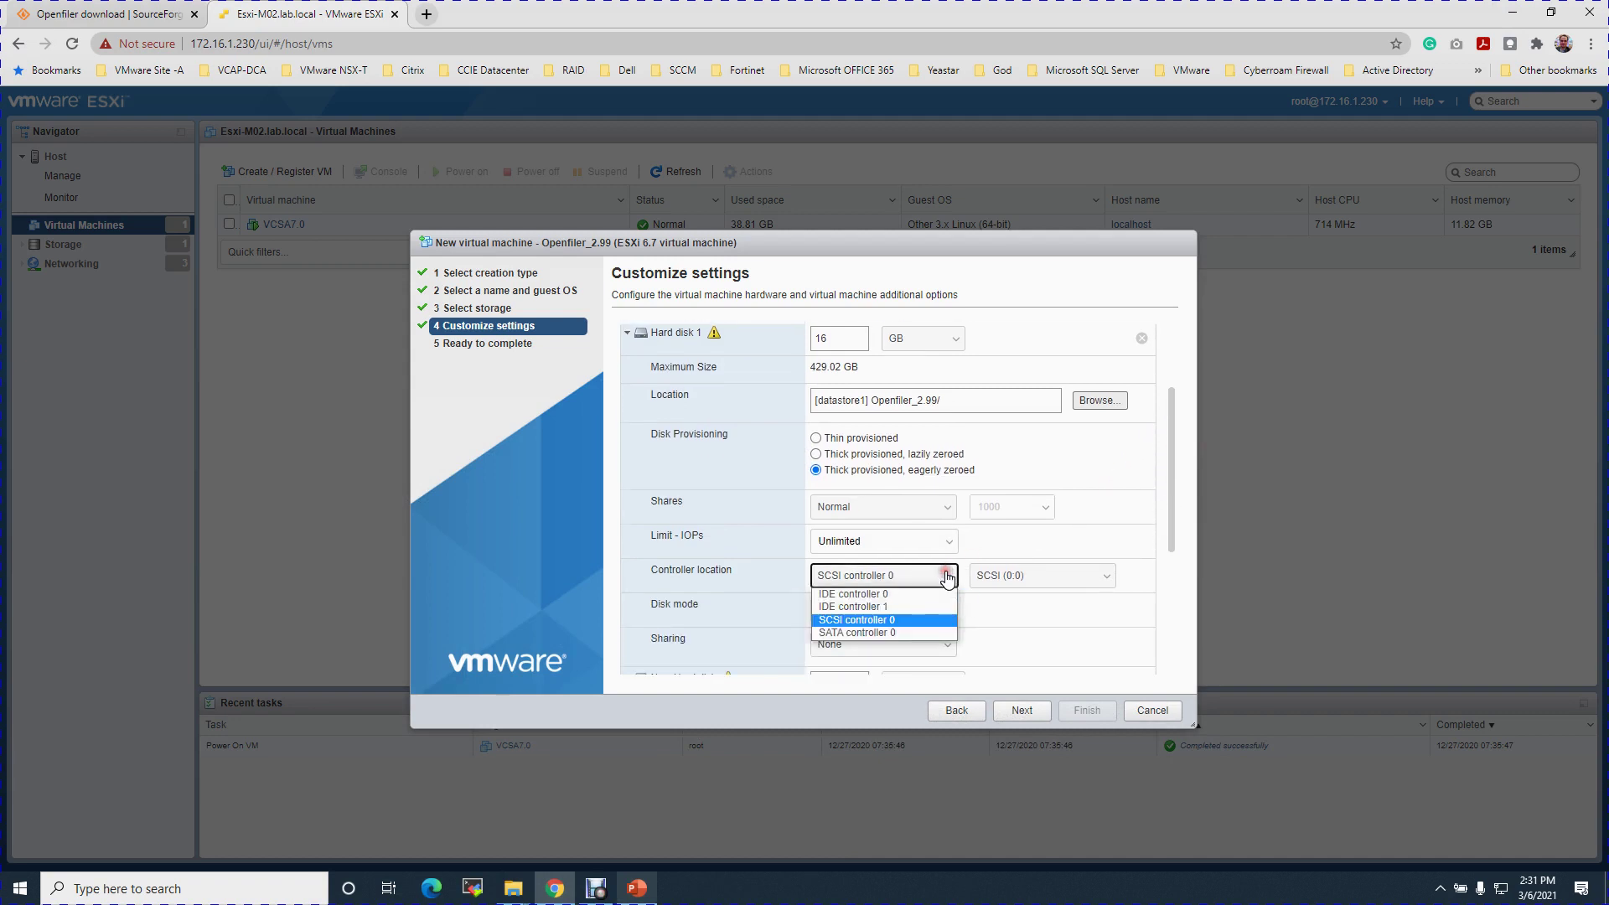
{"action": "left_click", "coordinate": [888, 595]}
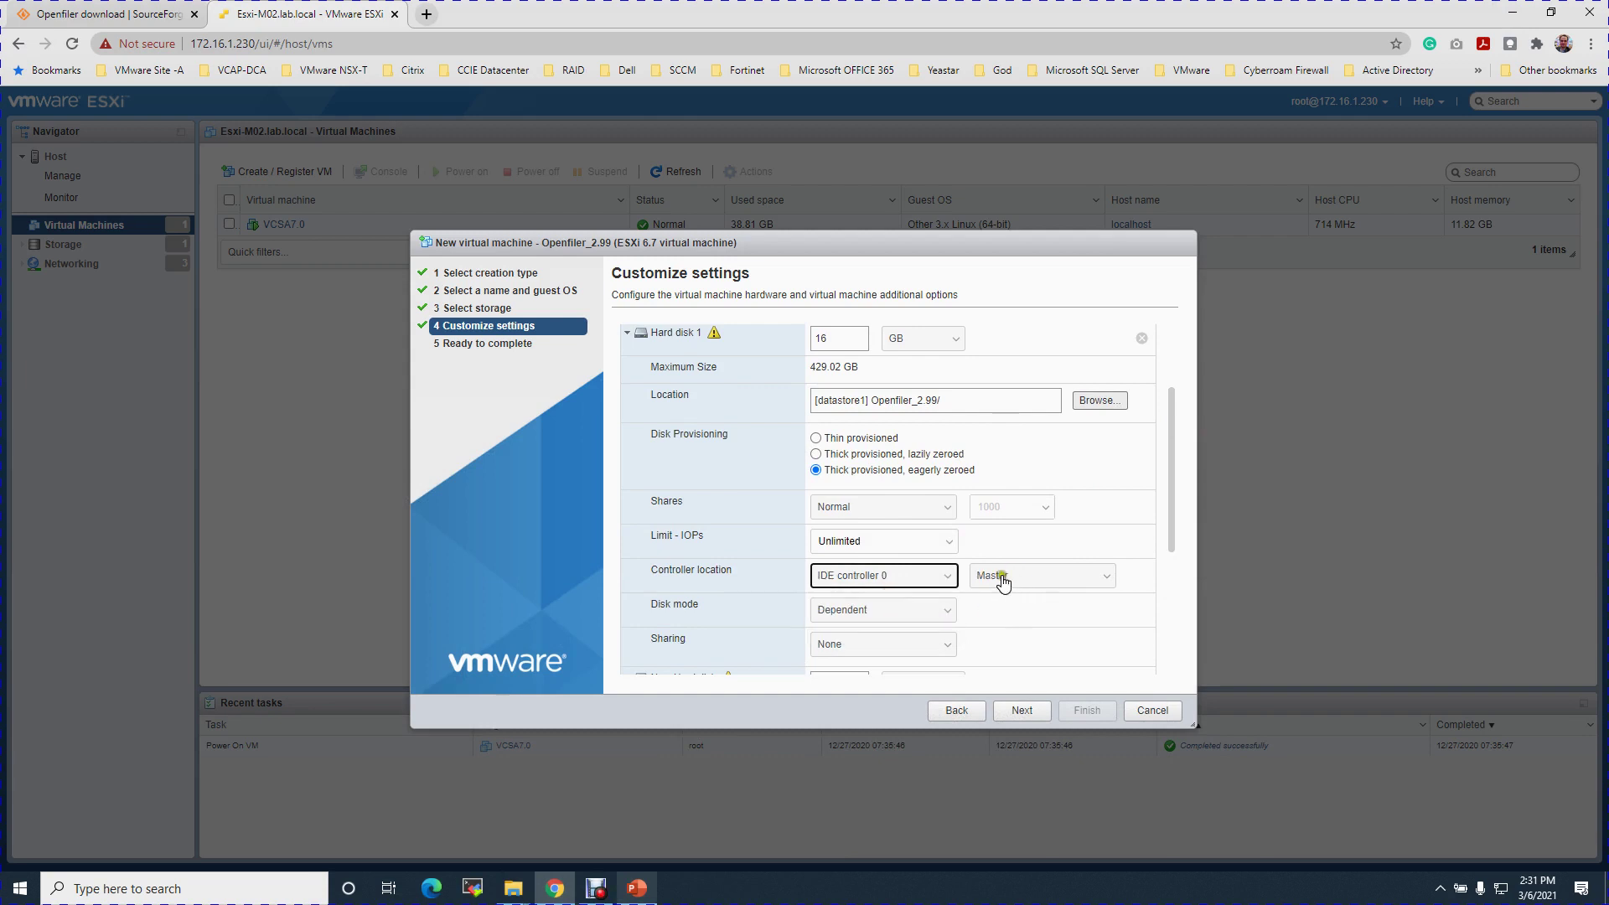
{"action": "left_click", "coordinate": [626, 334]}
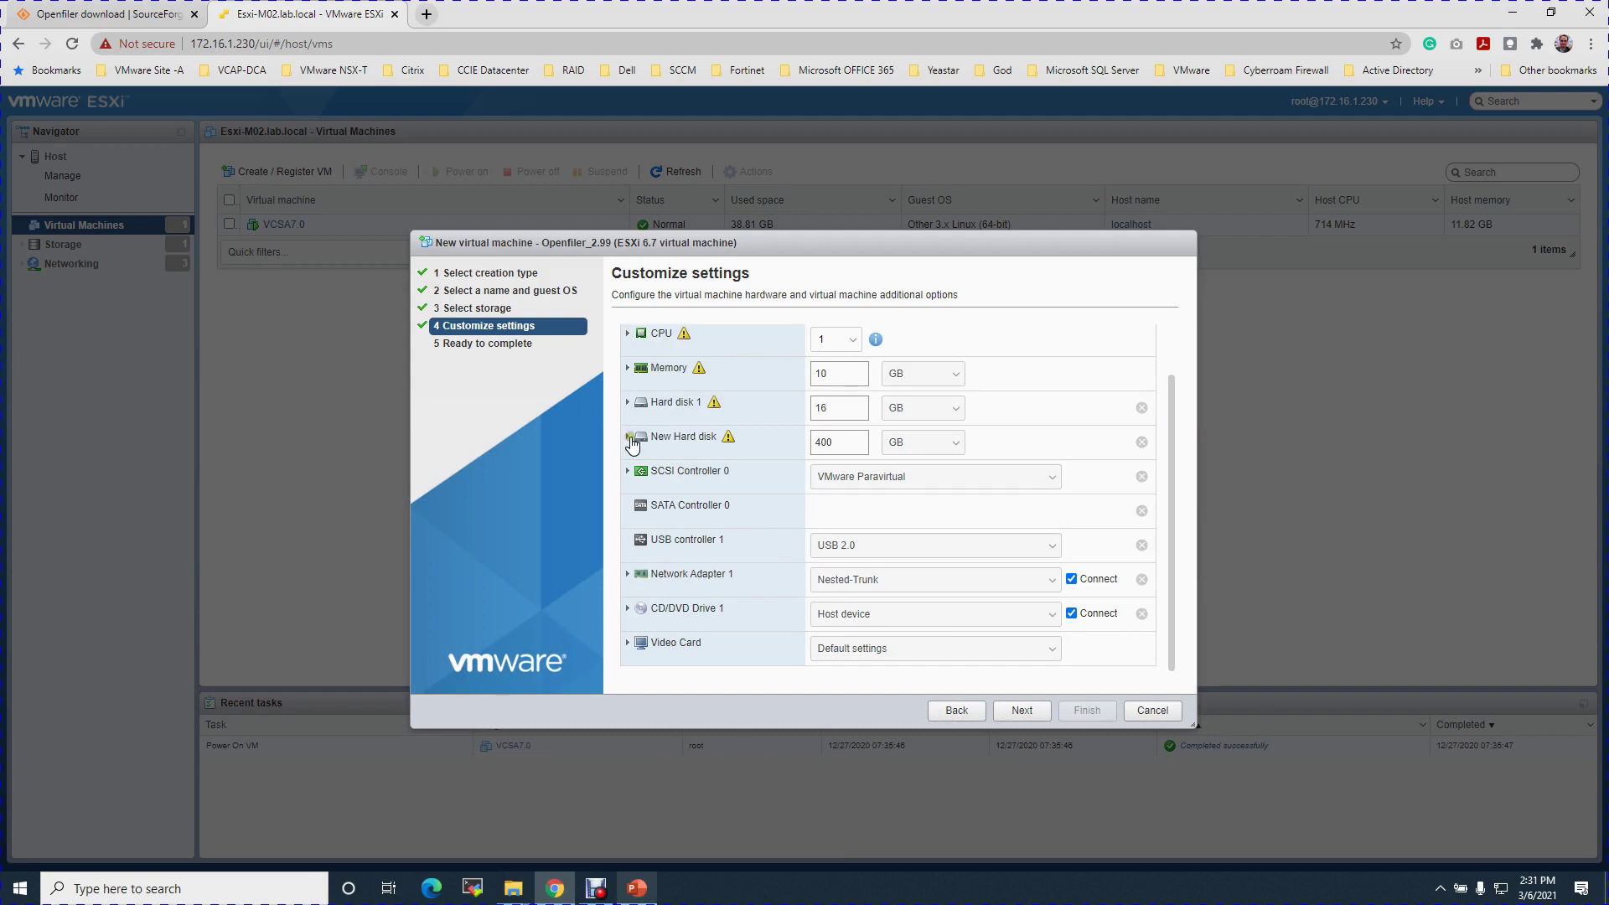
- Set the controller location of the 400 GB new hard disk to IDE controller 1
{"action": "left_click", "coordinate": [628, 437]}
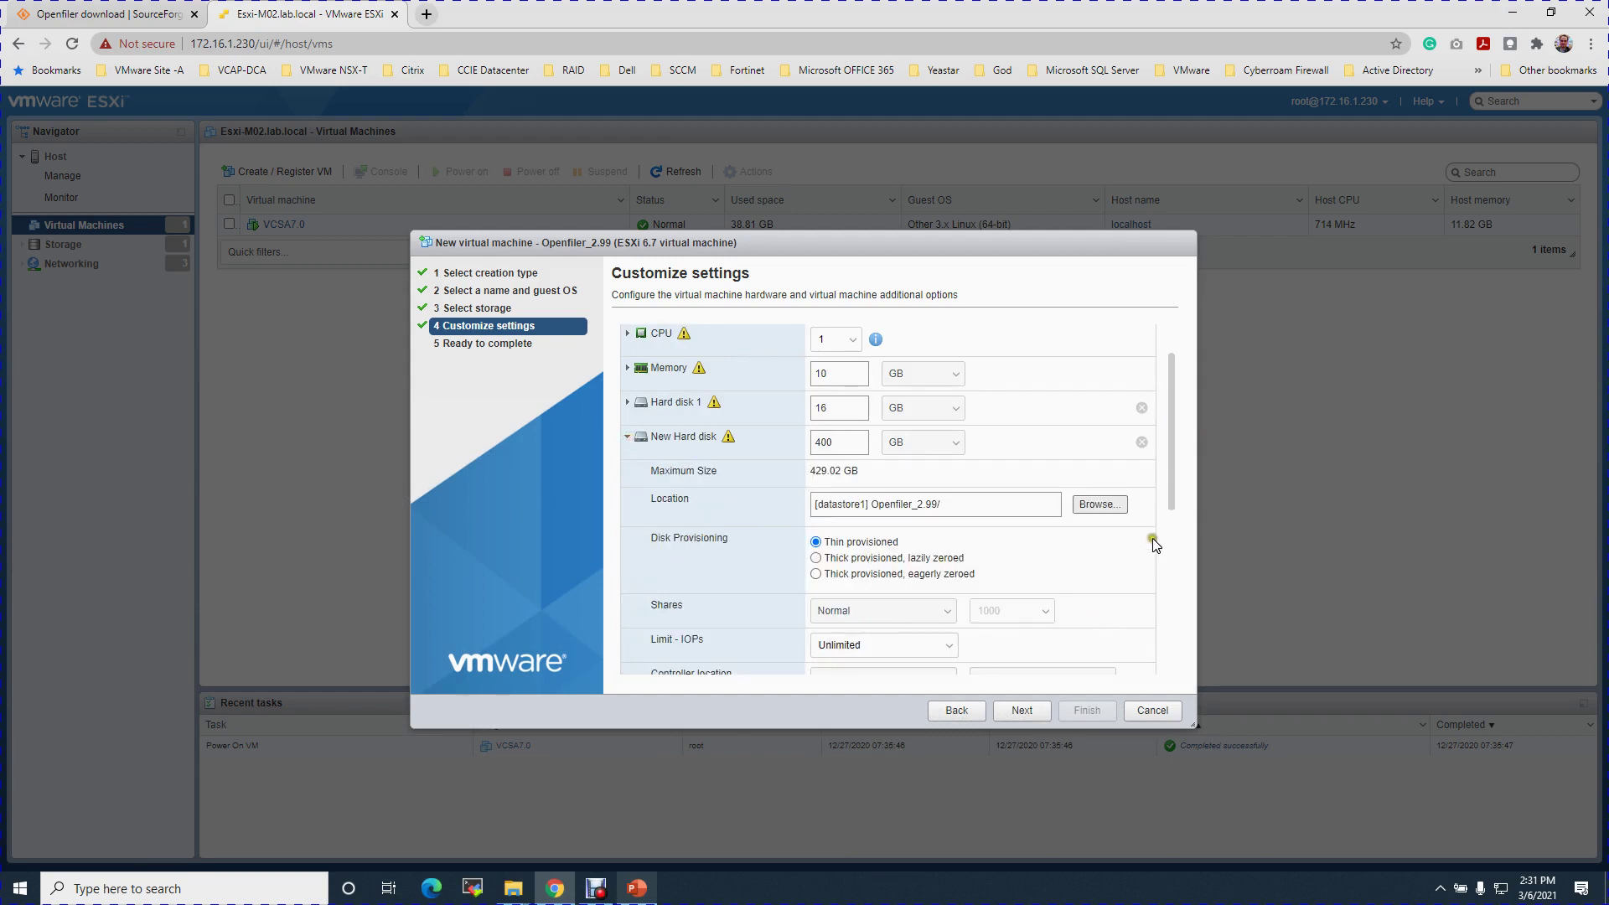
{"action": "left_click_drag", "start_coordinate": [1167, 494], "coordinate": [1169, 549]}
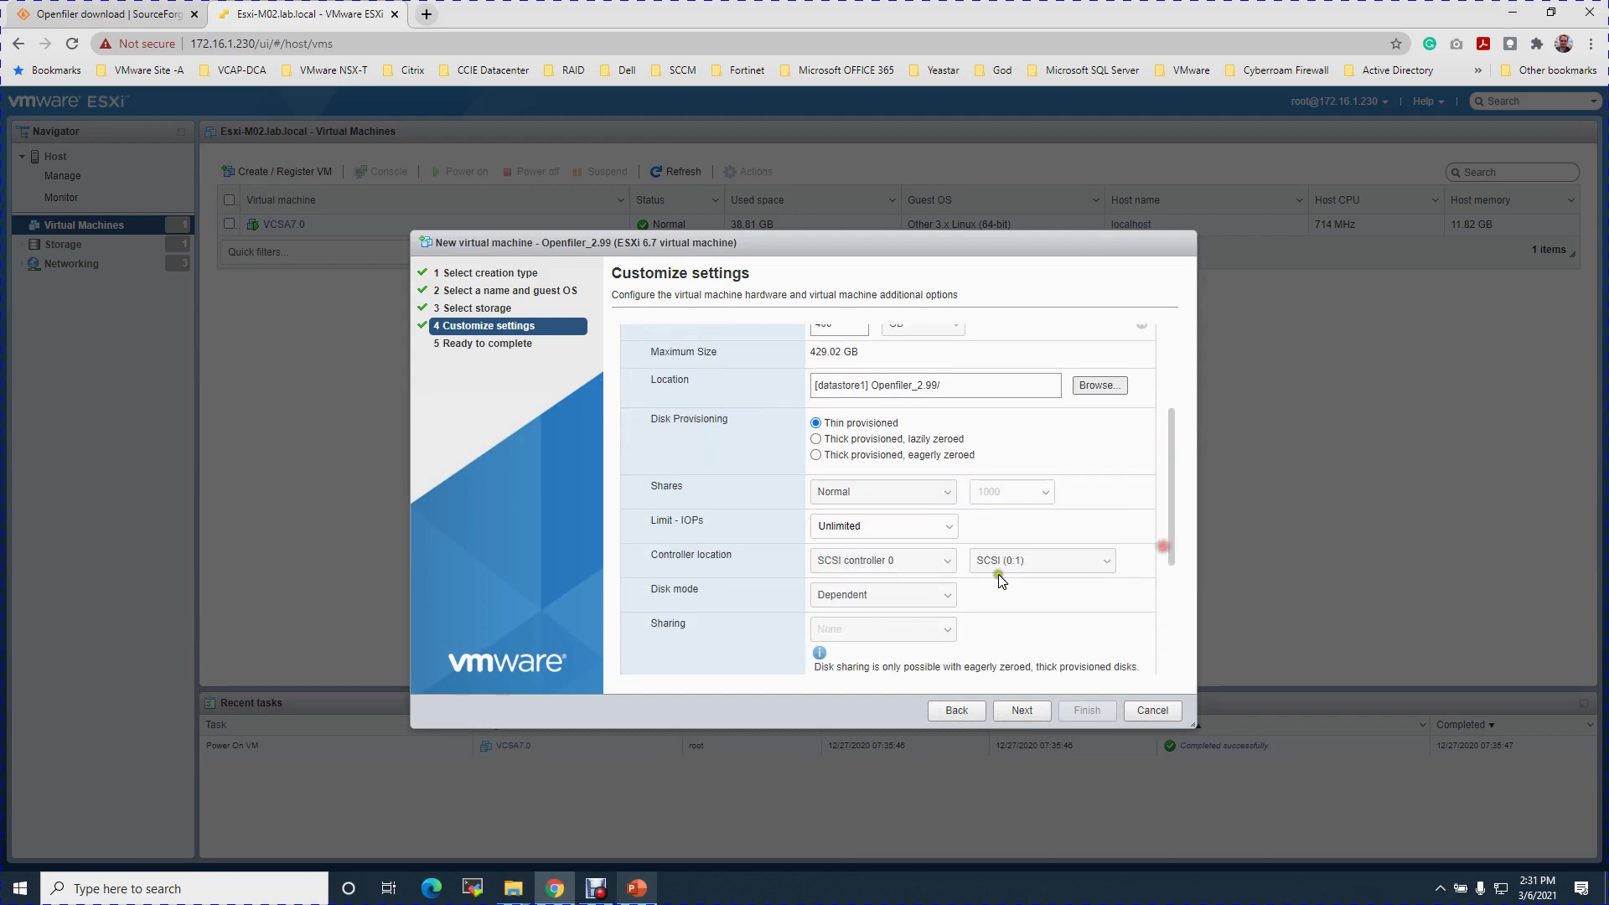
{"action": "left_click", "coordinate": [942, 566]}
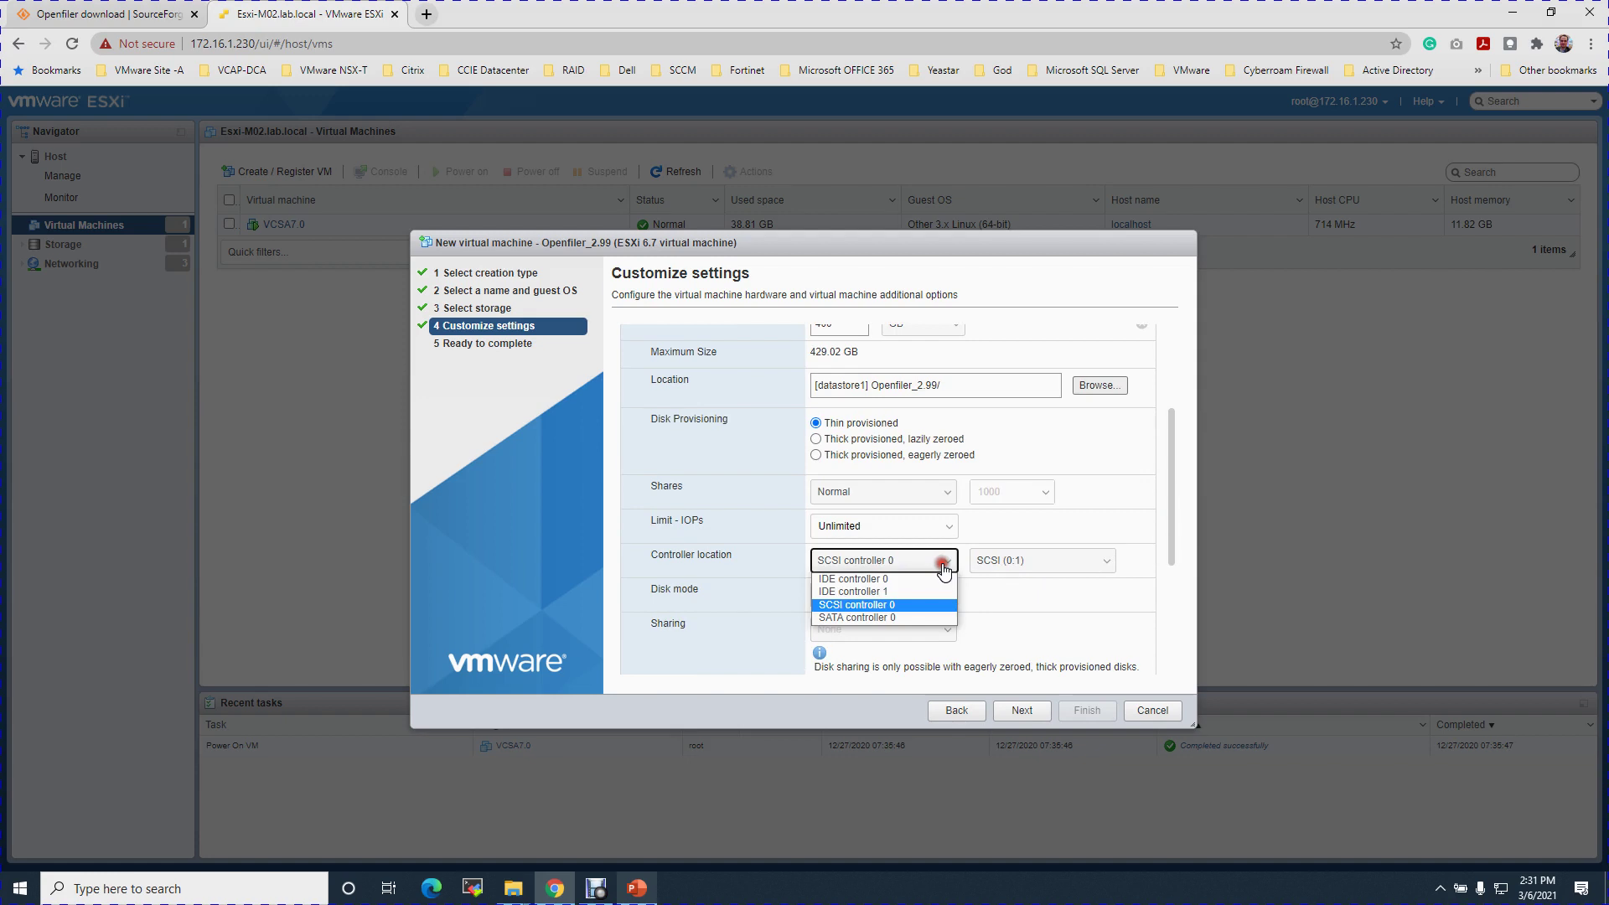
{"action": "left_click", "coordinate": [884, 591]}
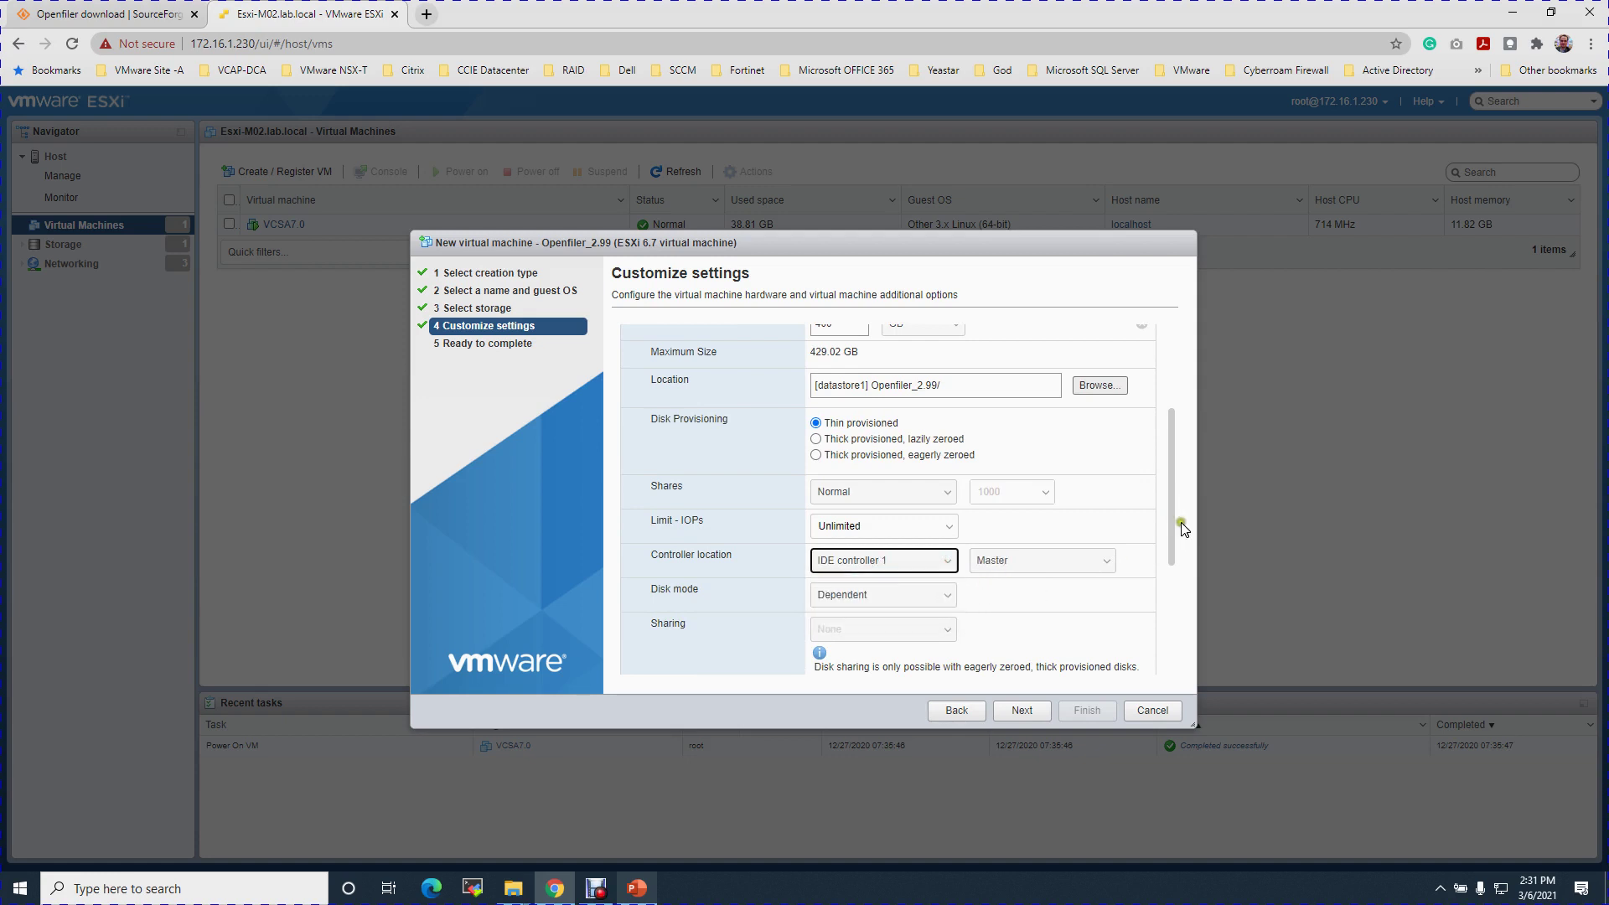
{"action": "left_click_drag", "start_coordinate": [1171, 526], "coordinate": [1169, 469]}
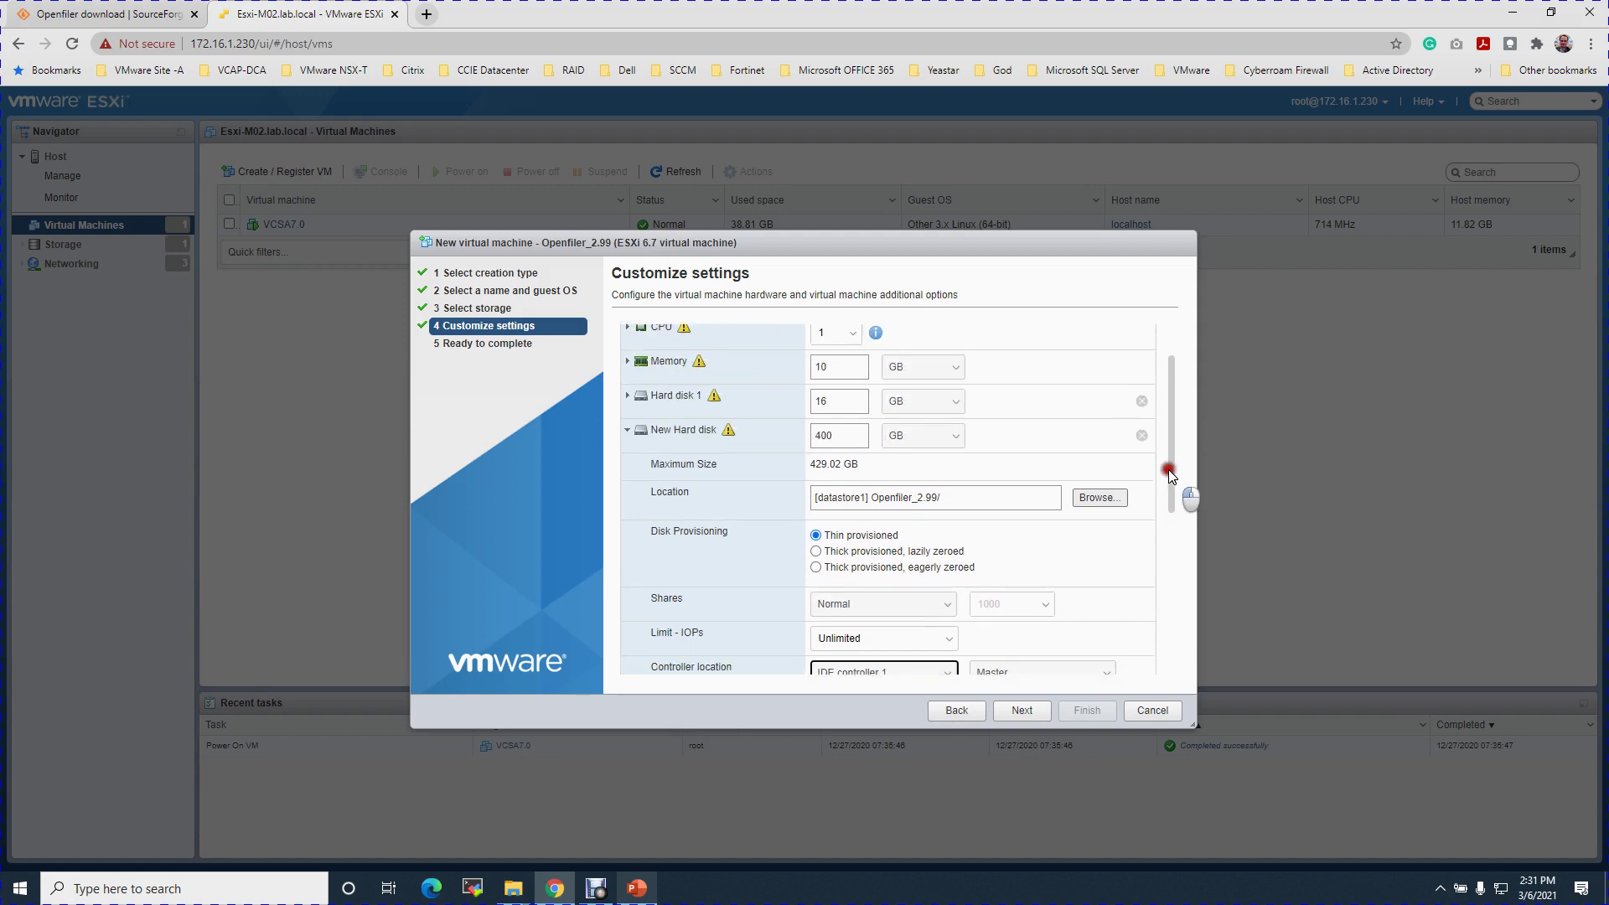
{"action": "left_click", "coordinate": [627, 437]}
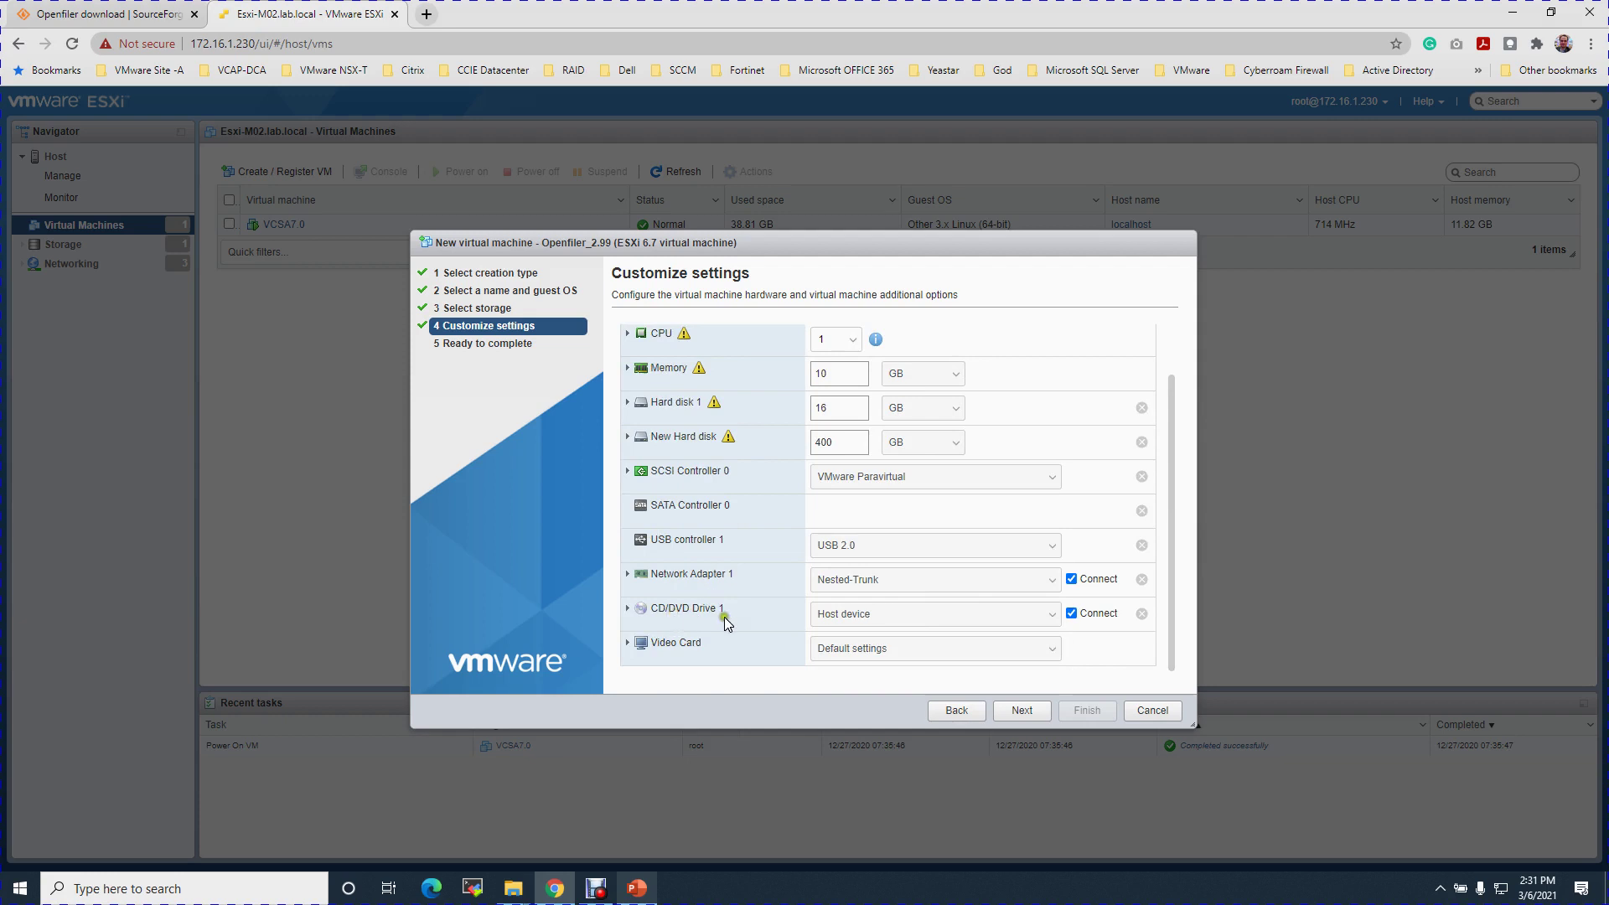
- Set CD/DVD Drive 1 to use a datastore ISO file and start a file upload to datastore1
{"action": "left_click", "coordinate": [1051, 614]}
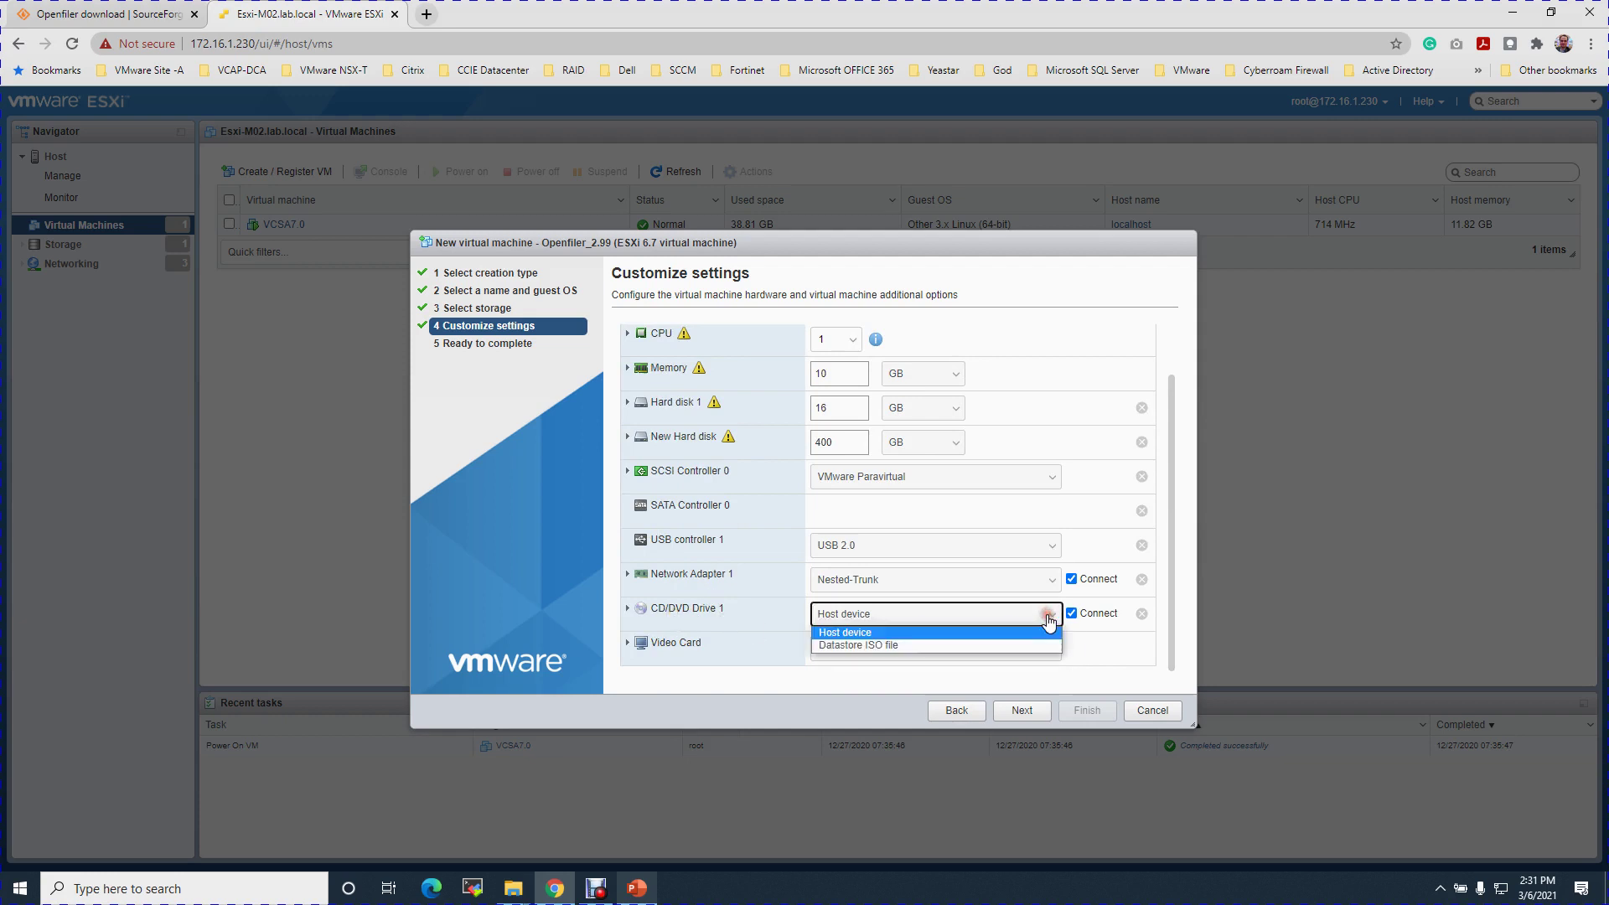
{"action": "left_click", "coordinate": [929, 634]}
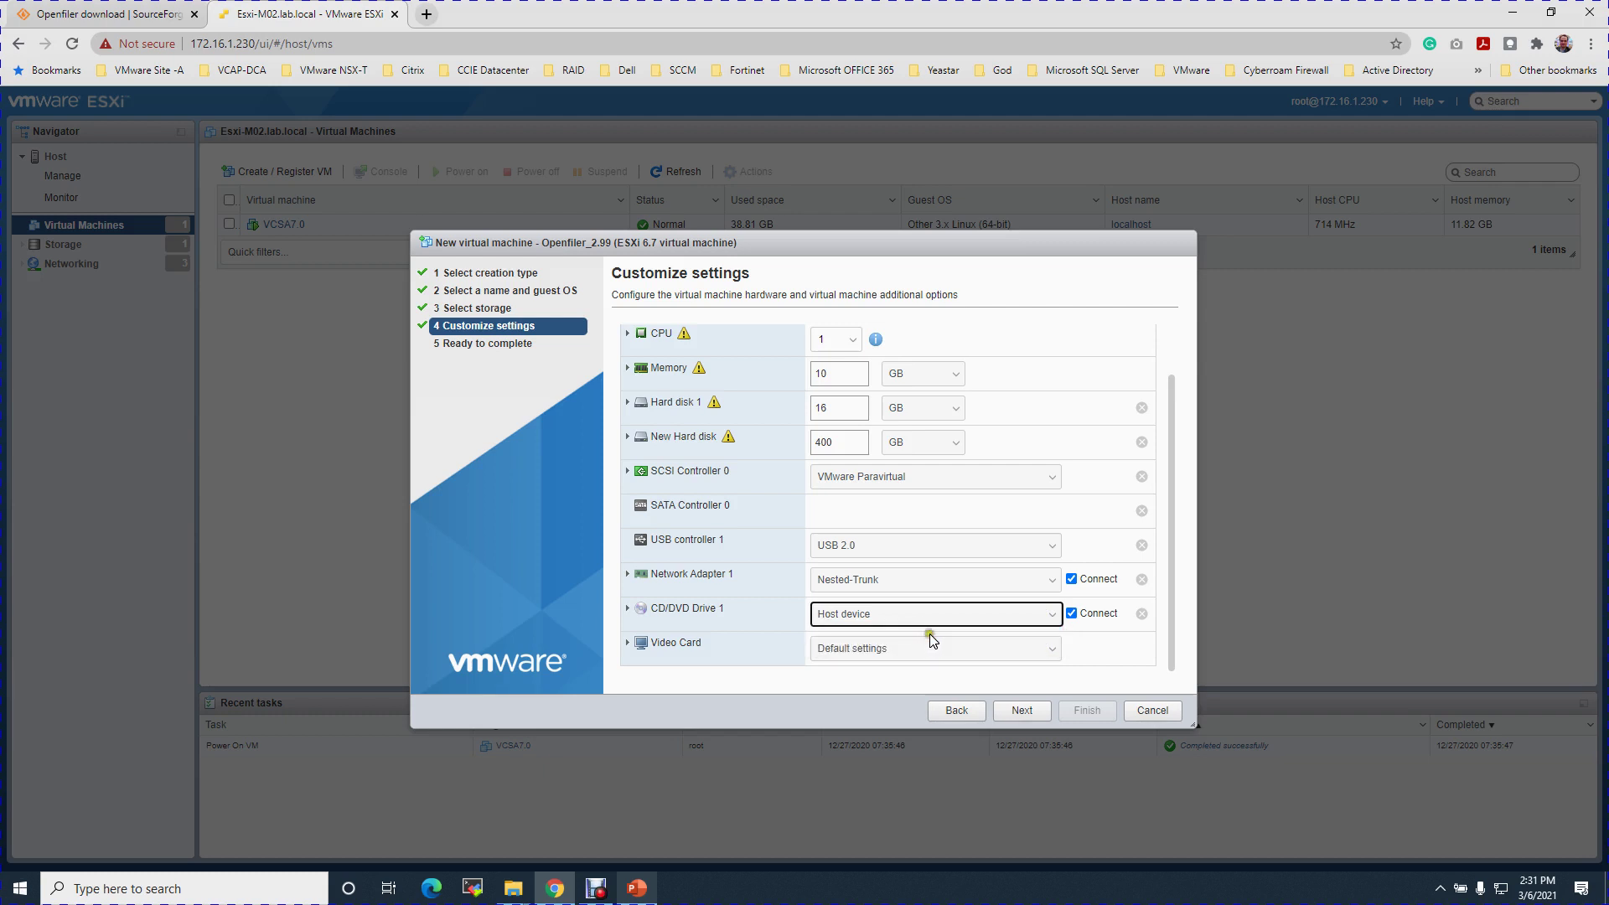
{"action": "left_click", "coordinate": [1173, 620]}
{"action": "left_click", "coordinate": [1018, 620]}
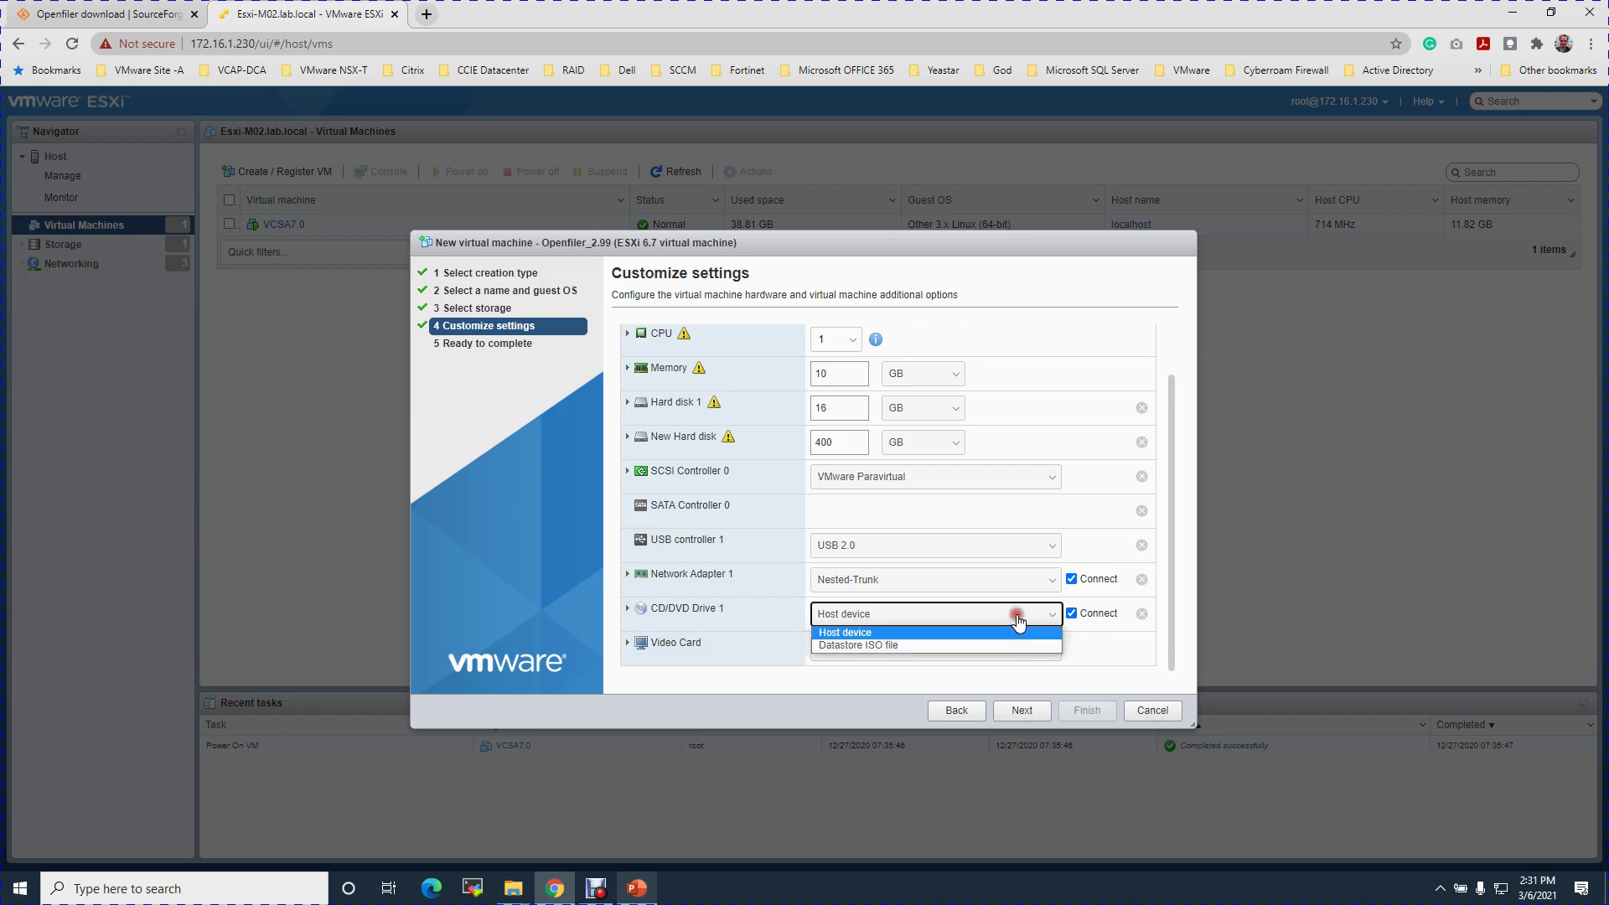
{"action": "left_click", "coordinate": [872, 648]}
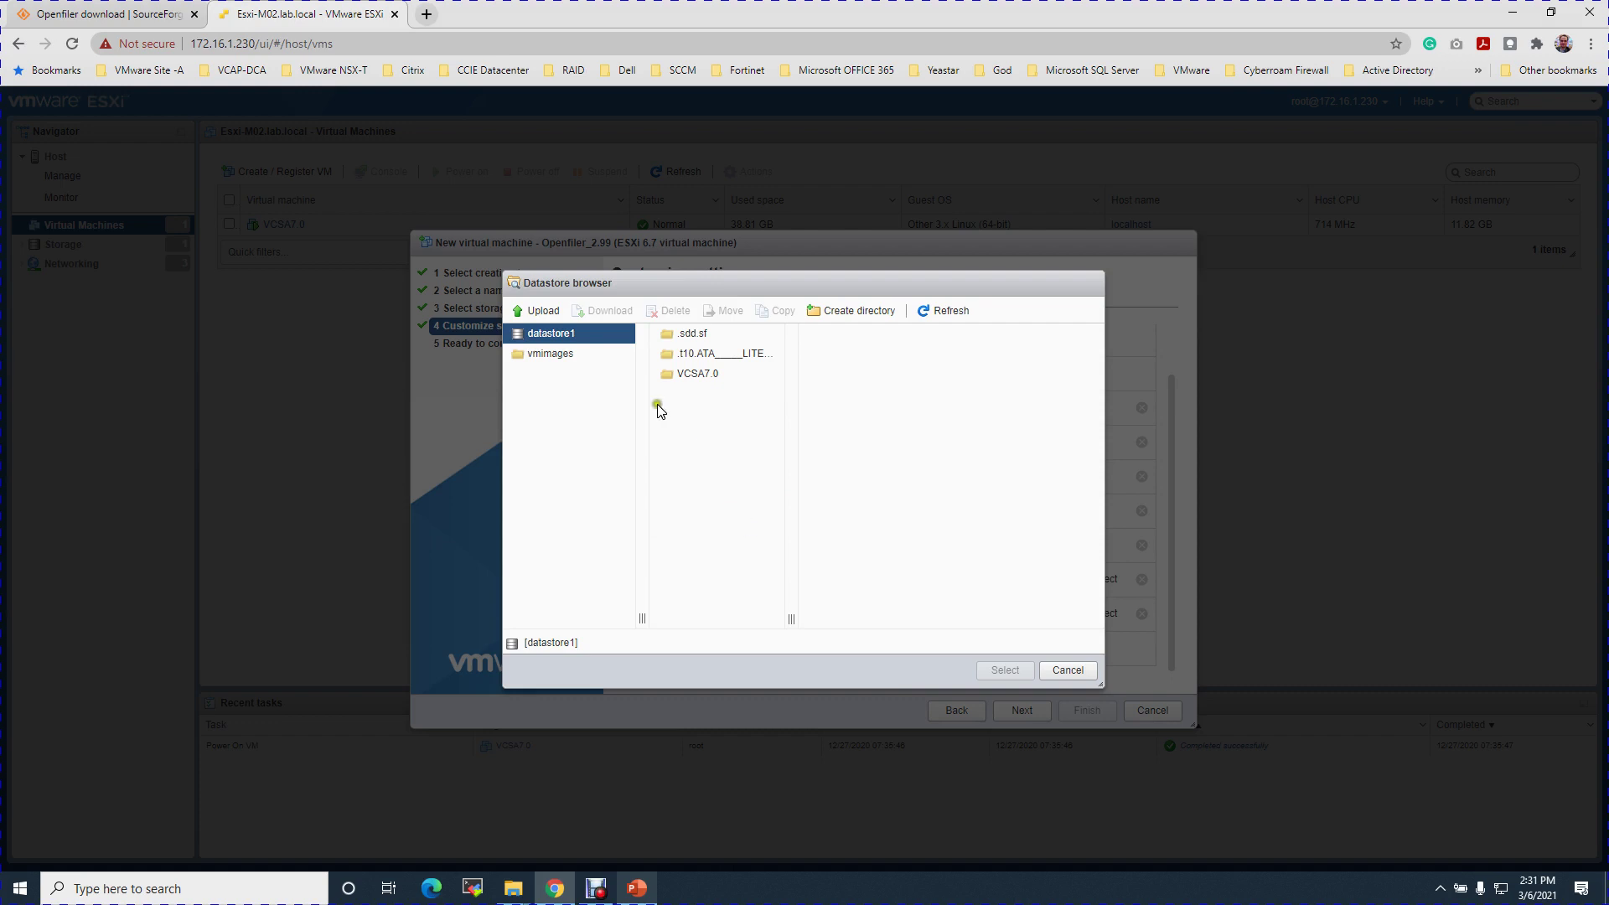
{"action": "left_click", "coordinate": [537, 312]}
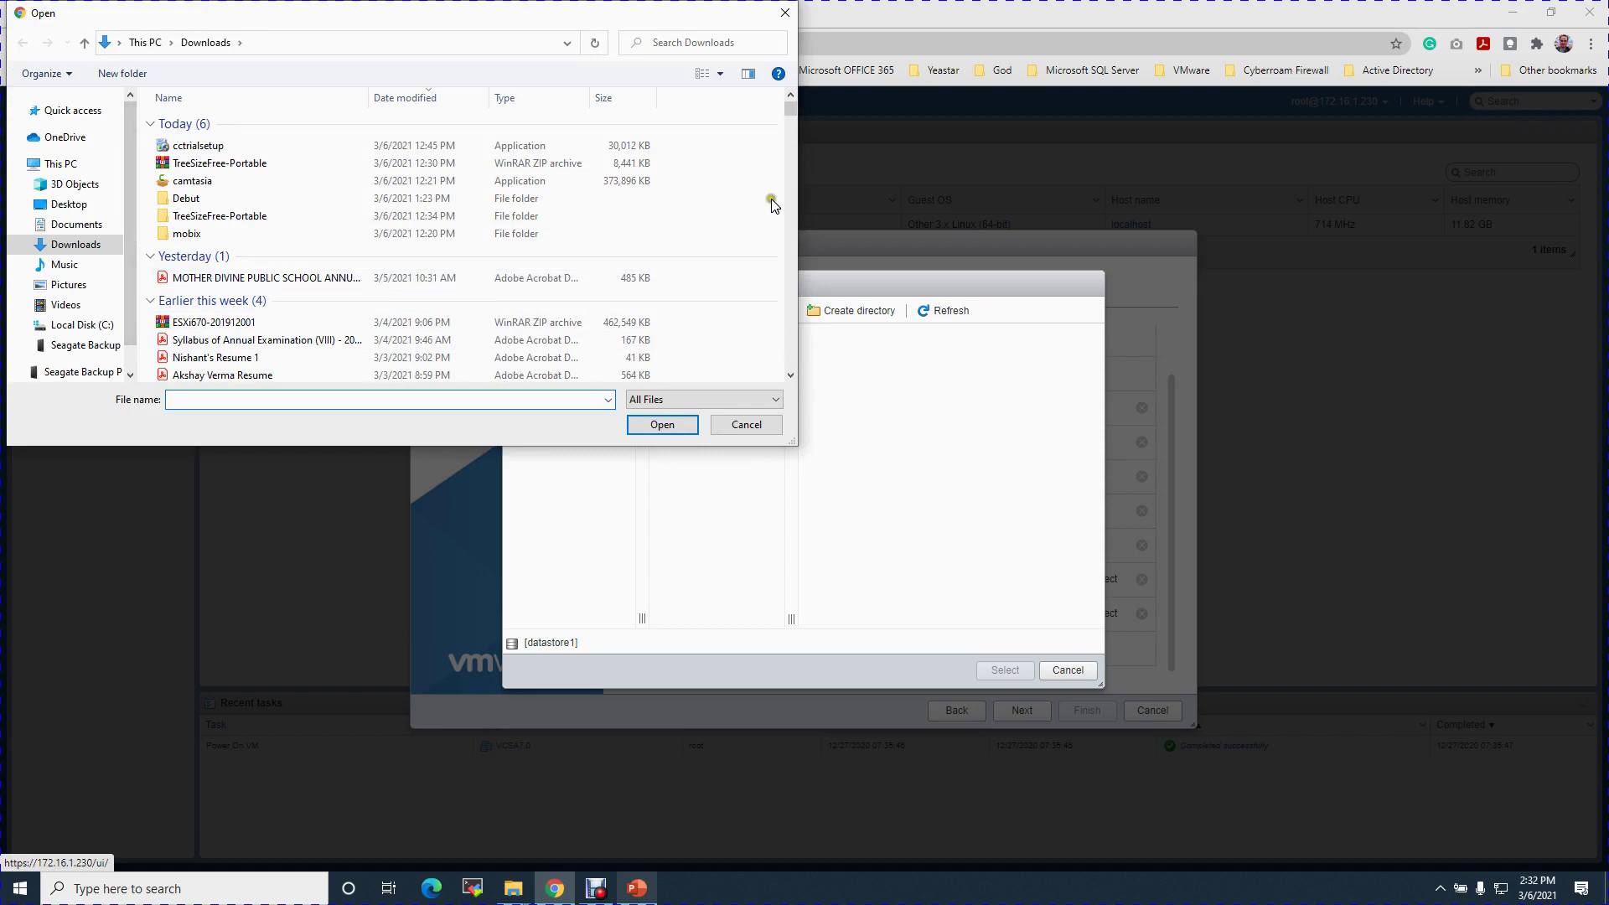
- Try to pick the Openfiler disc image by searching the Downloads folder for openfiler
{"action": "mouse_move", "coordinate": [793, 116]}
{"action": "left_mouse_down"}
{"action": "mouse_move", "coordinate": [792, 145]}
{"action": "mouse_move", "coordinate": [786, 116]}
{"action": "left_mouse_up"}
{"action": "left_click", "coordinate": [728, 44]}
{"action": "type", "text": "openfiler"}
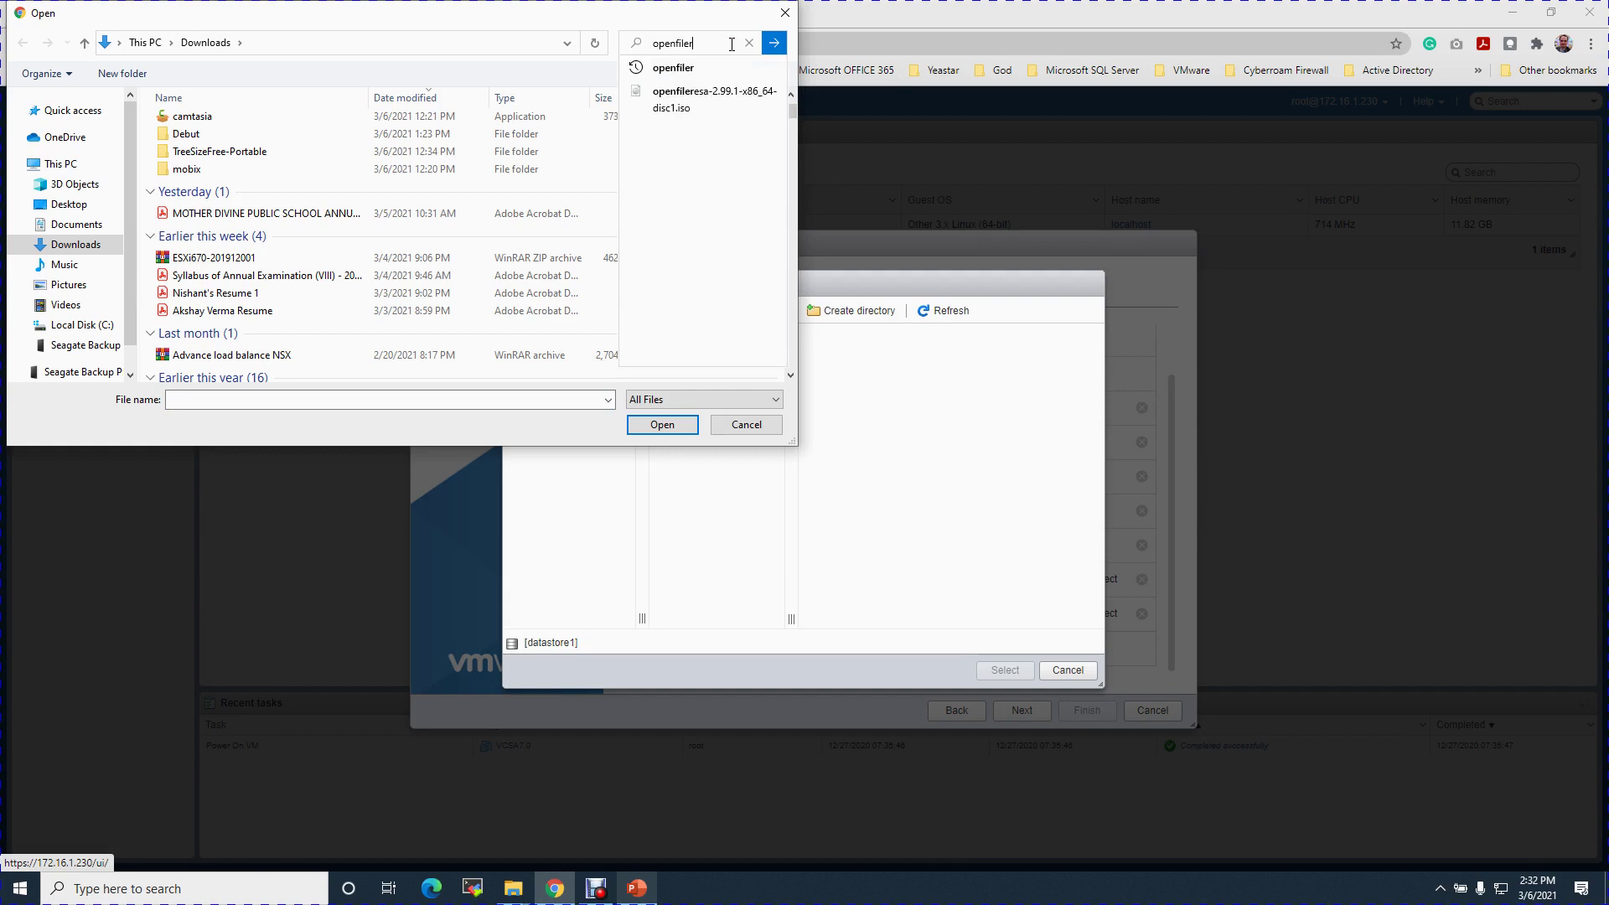
{"action": "left_click", "coordinate": [692, 99]}
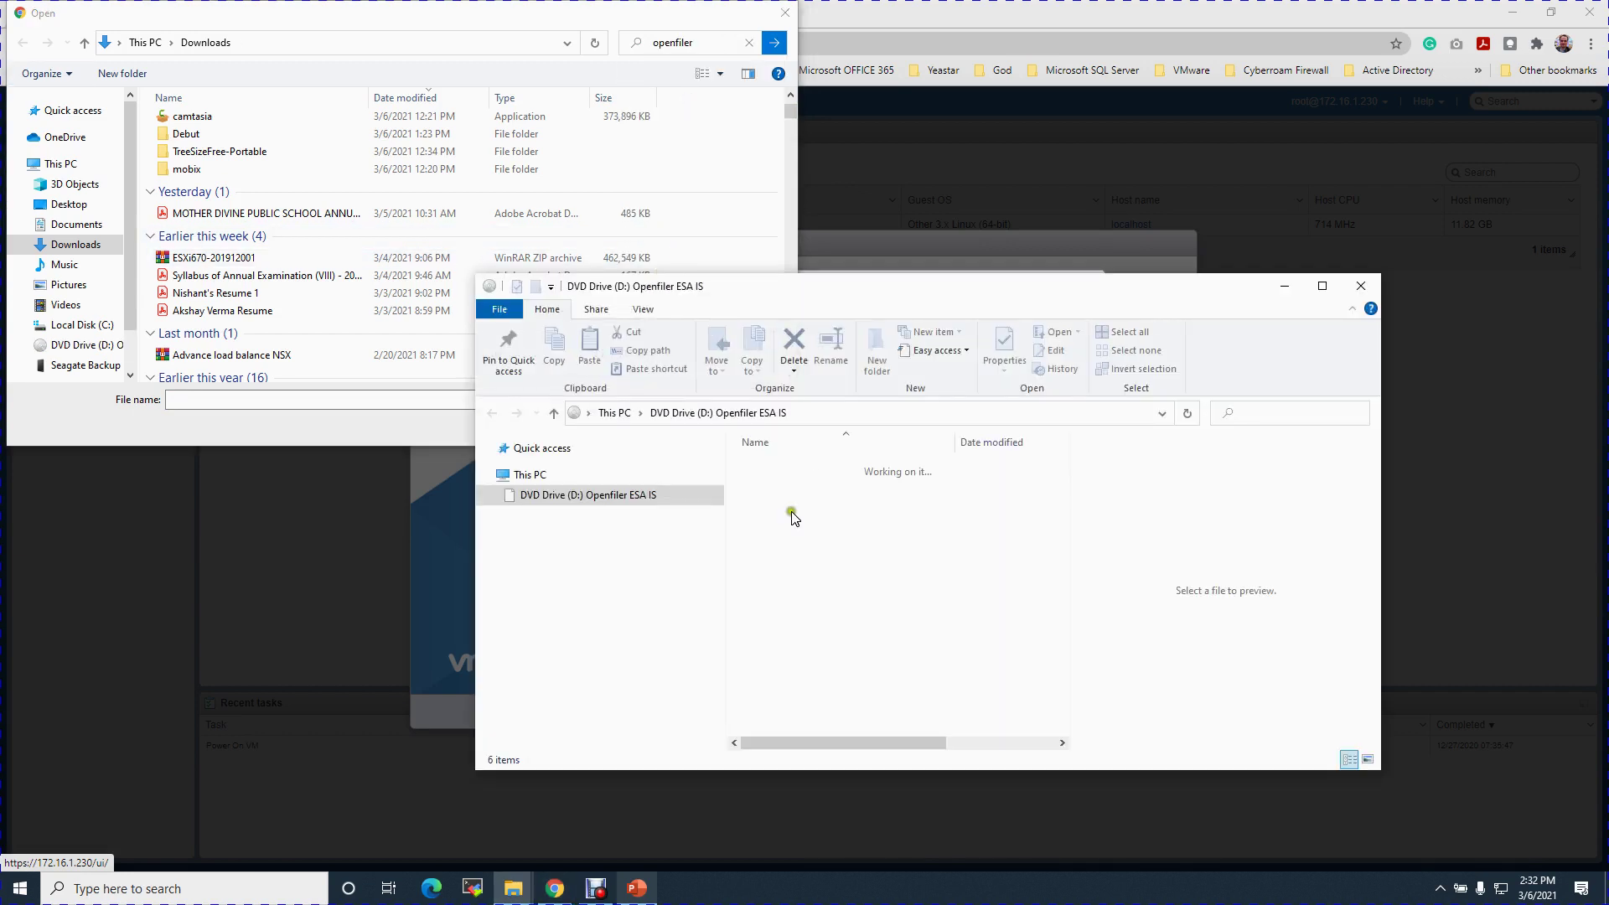
{"action": "left_click", "coordinate": [1362, 286]}
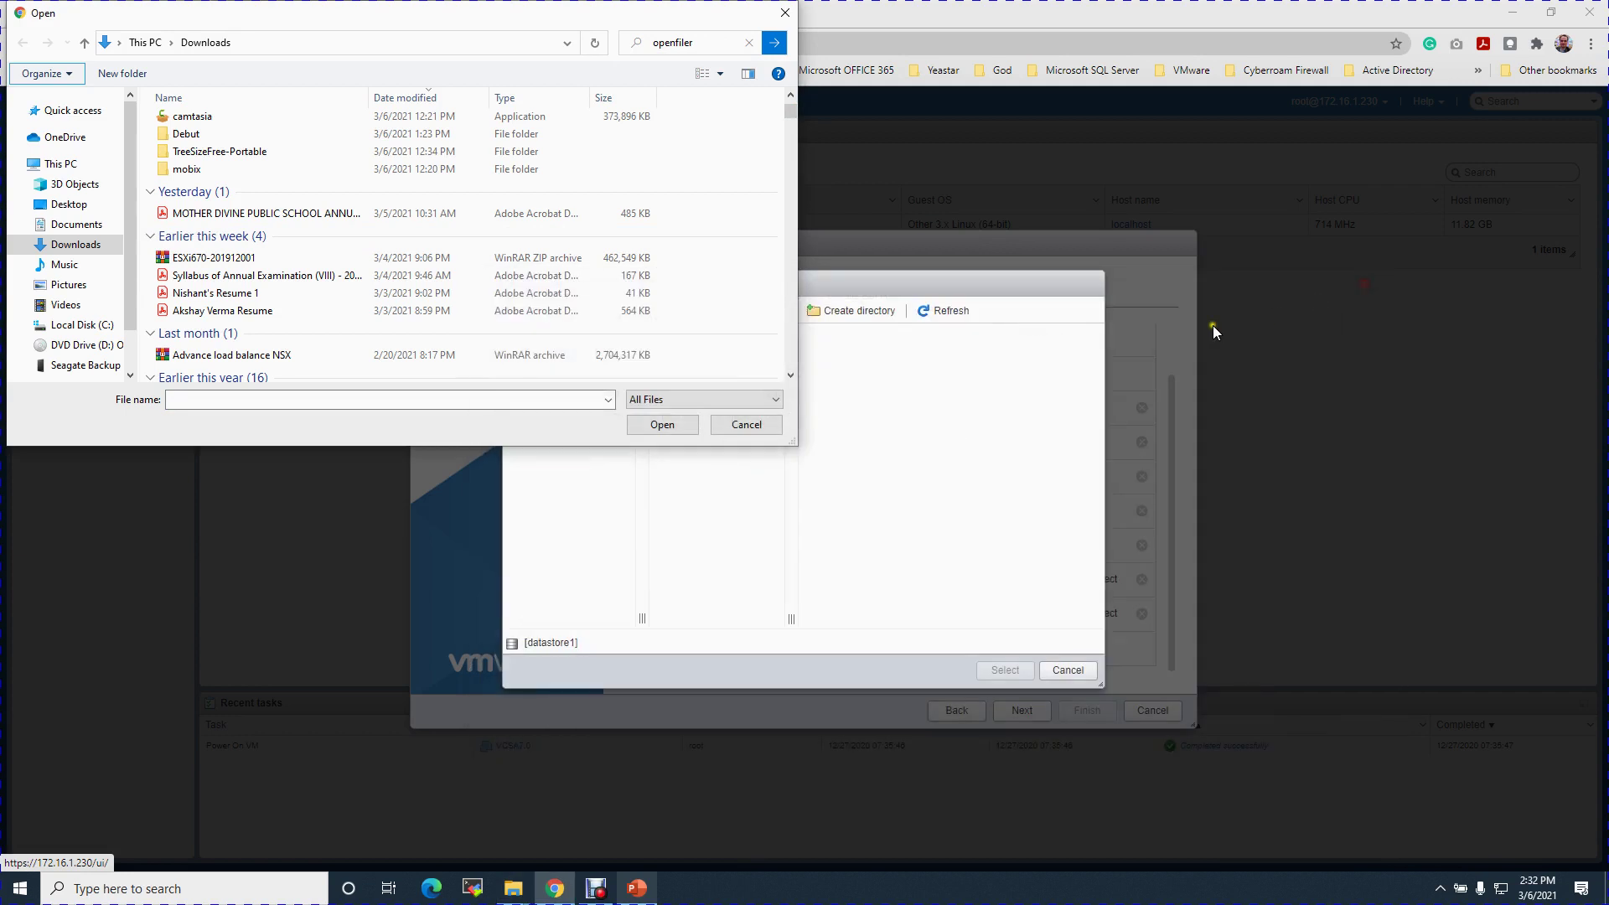
- Find openfileresa-2.99.1-x86_64-disc1 in the Downloads folder and upload it to datastore1
{"action": "left_click", "coordinate": [789, 376]}
{"action": "left_click", "coordinate": [789, 376]}
{"action": "left_click", "coordinate": [789, 376]}
{"action": "left_click", "coordinate": [789, 376]}
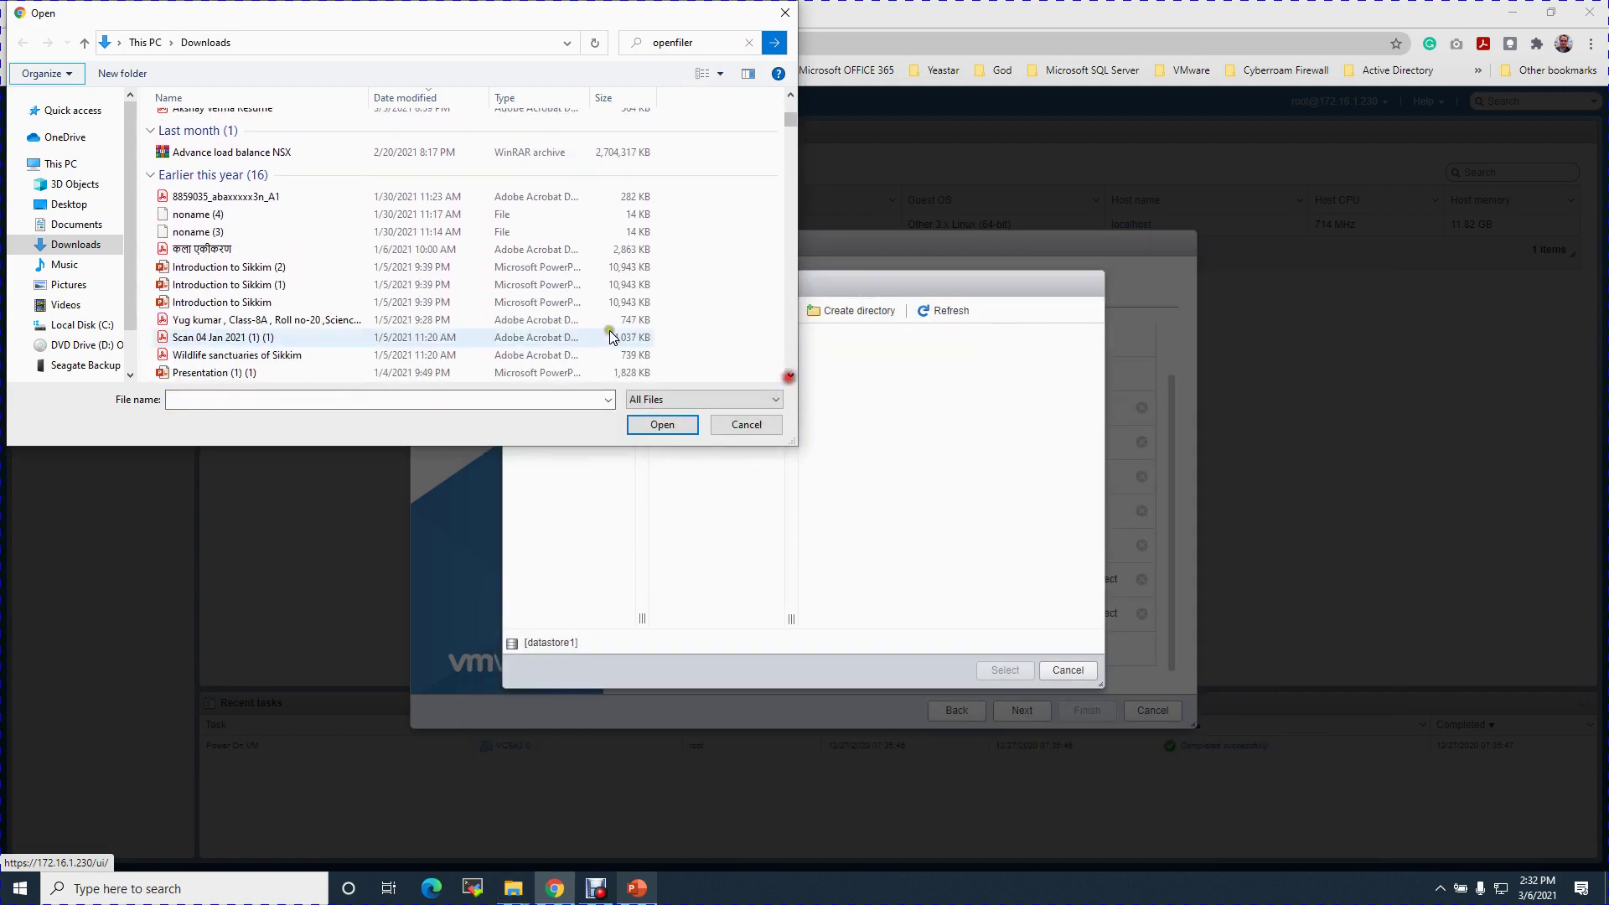
{"action": "left_click", "coordinate": [460, 287]}
{"action": "key", "text": "o"}
{"action": "key", "text": "o"}
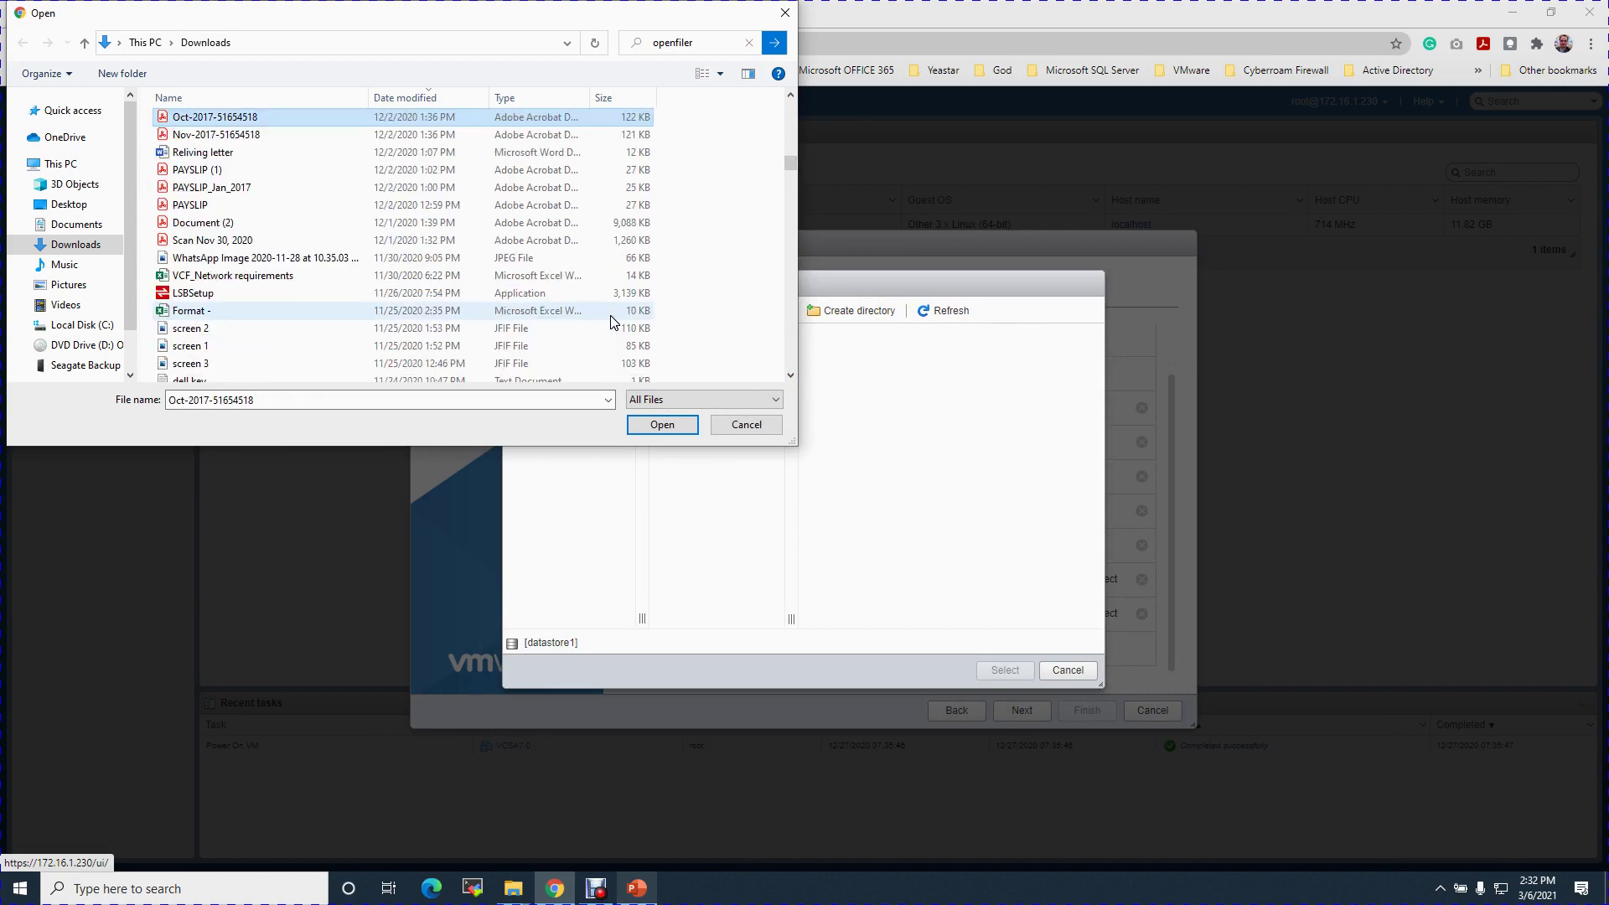
{"action": "key", "text": "o"}
{"action": "key", "text": "o"}
{"action": "key", "text": "o"}
{"action": "key", "text": "o"}
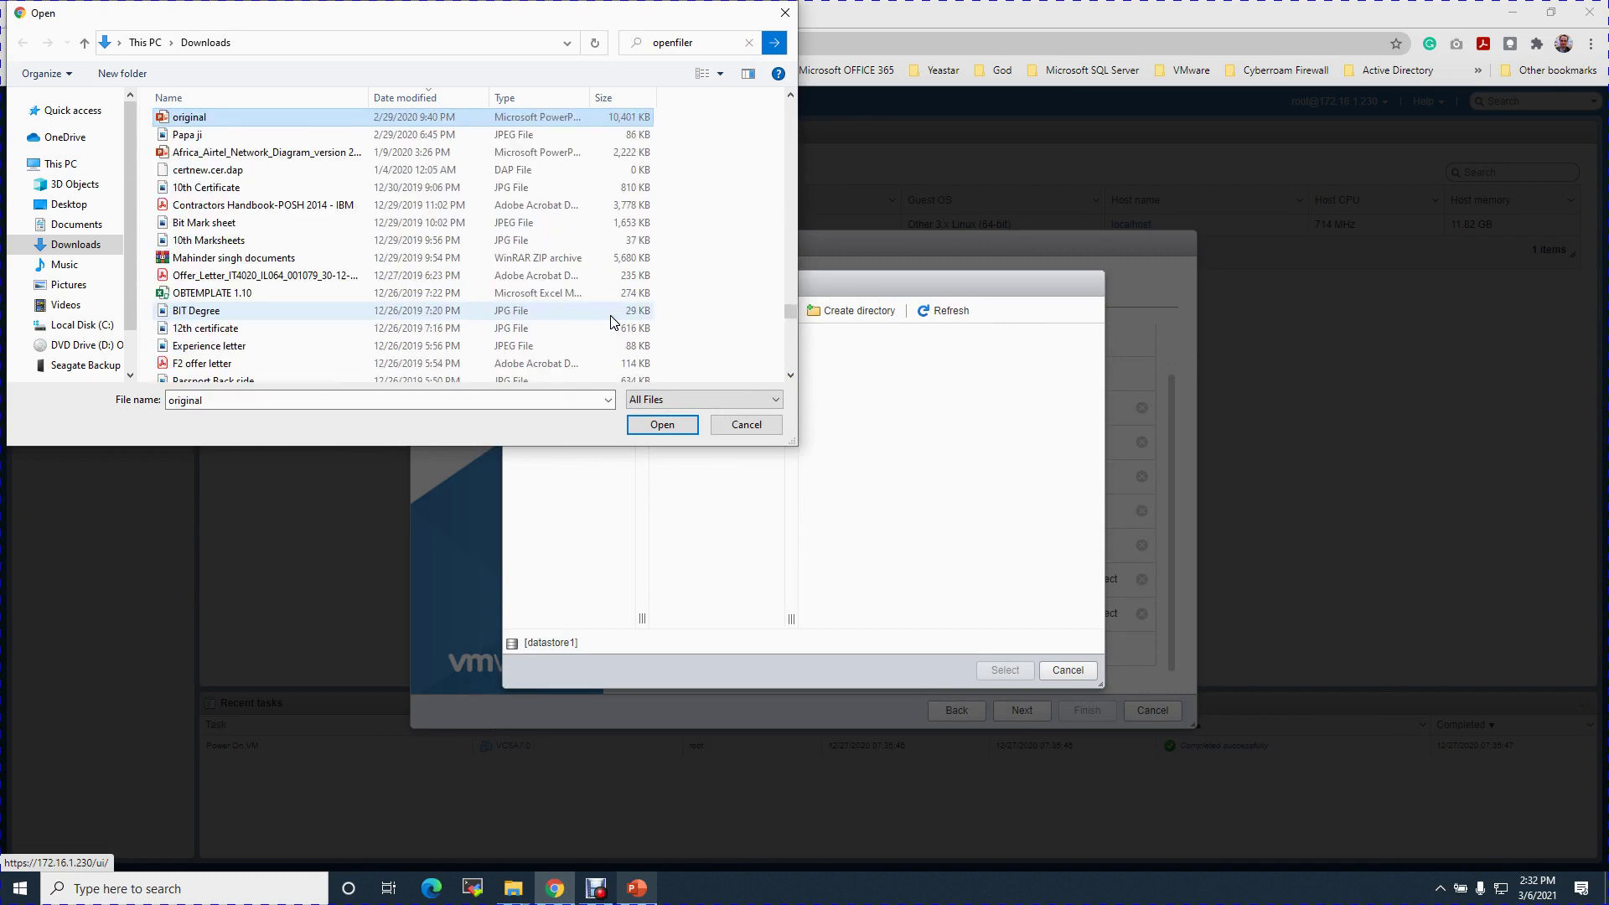
{"action": "key", "text": "o"}
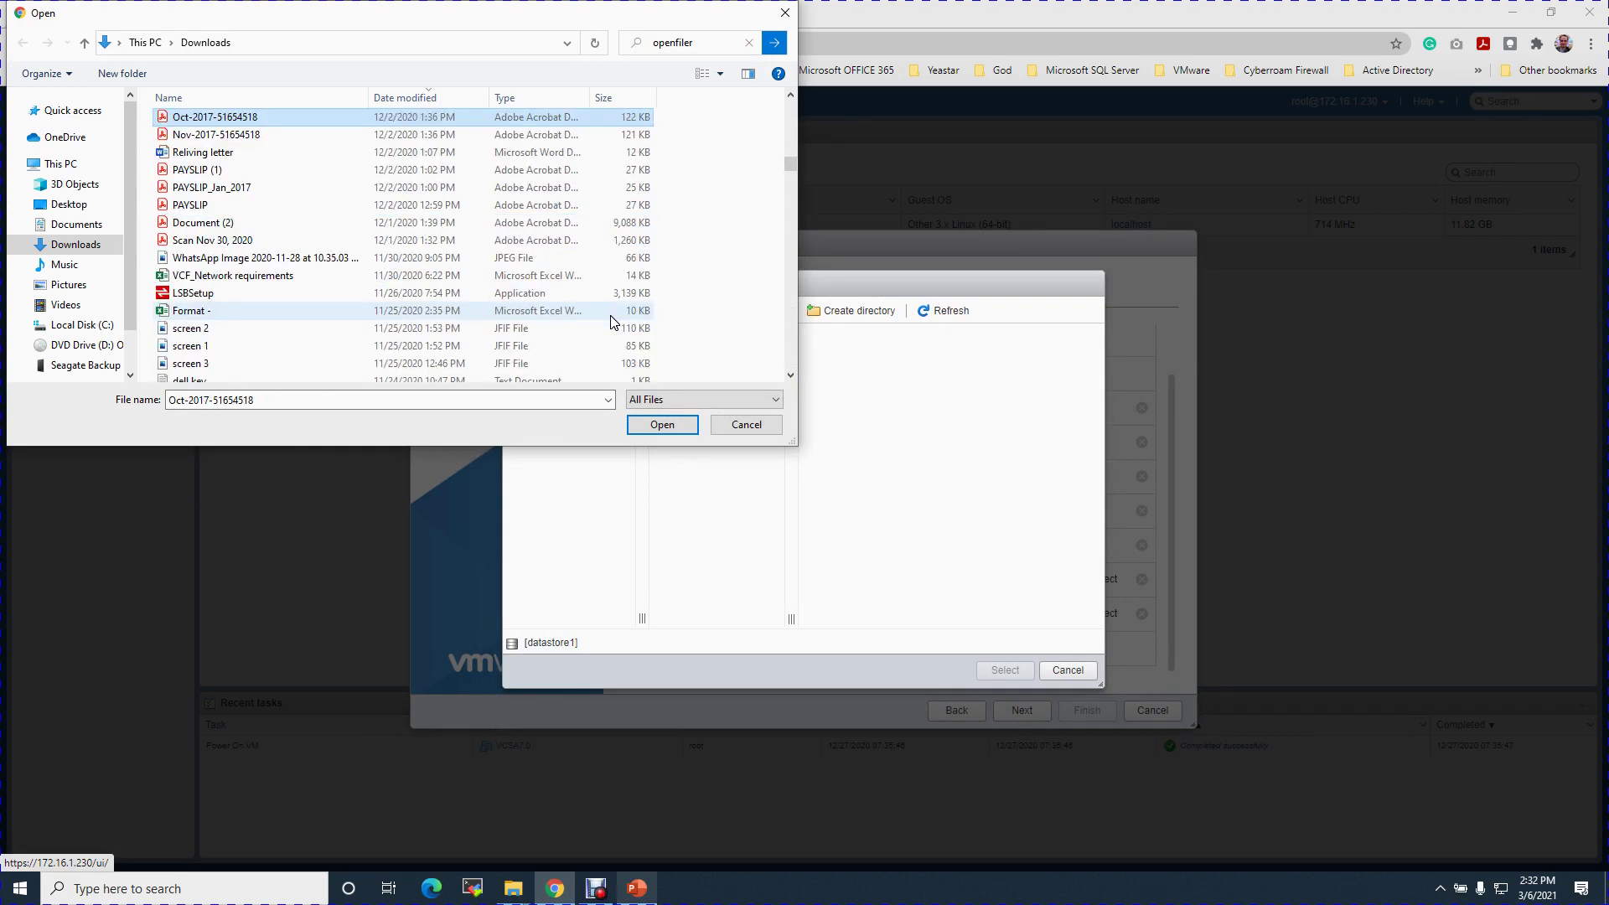
{"action": "key", "text": "o"}
{"action": "key", "text": "o"}
{"action": "key", "text": "o"}
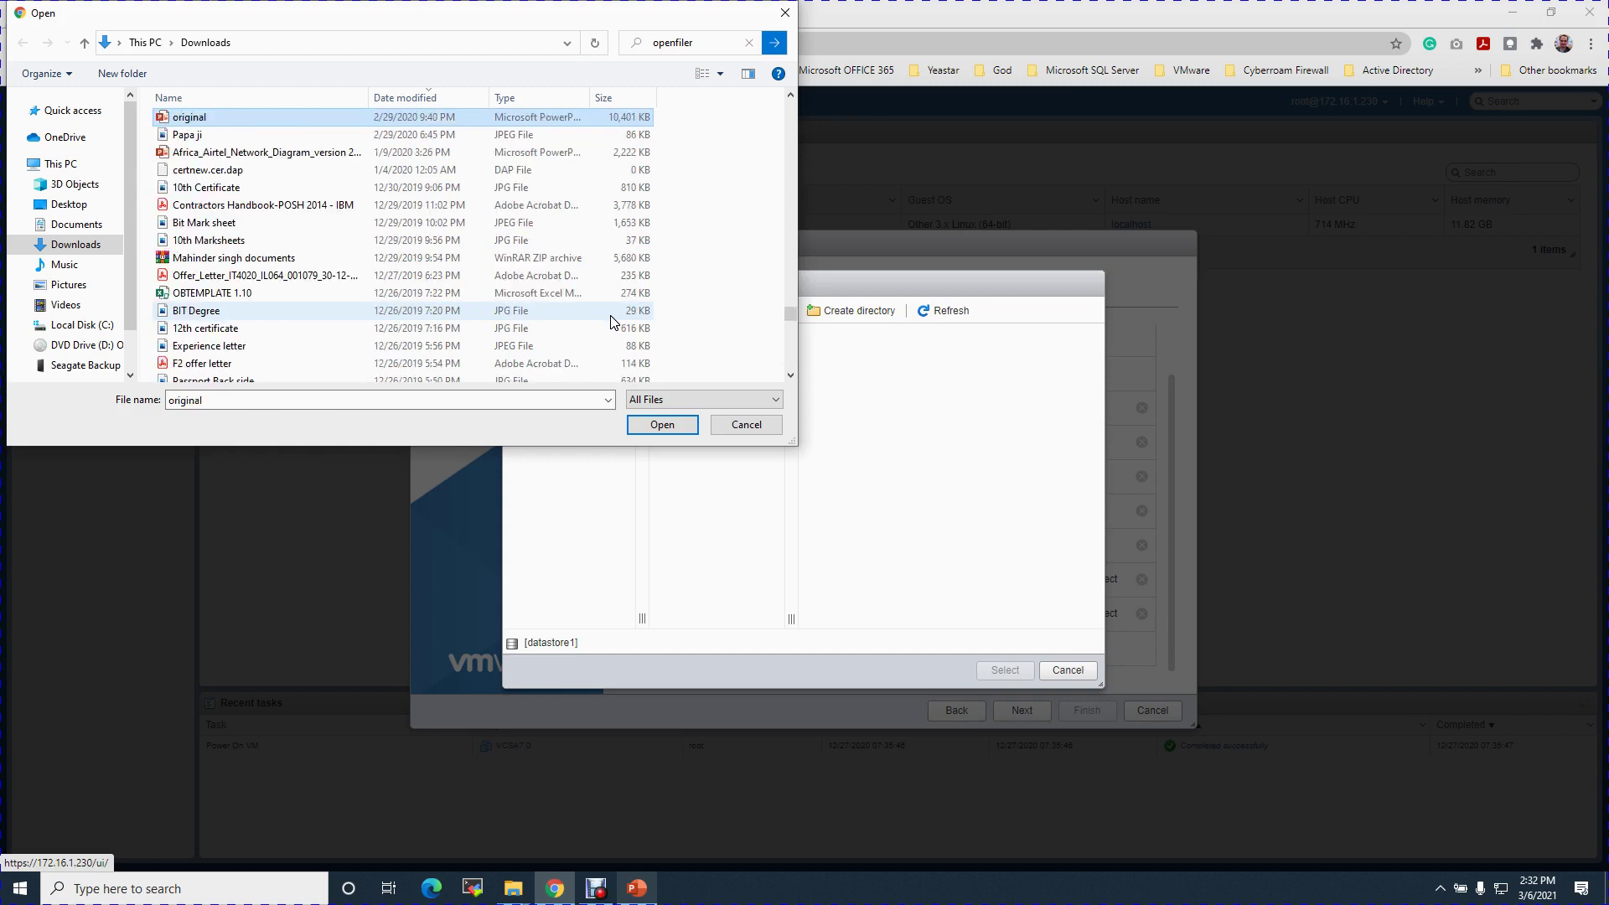
{"action": "key", "text": "o"}
{"action": "key", "text": "o"}
{"action": "key", "text": "o"}
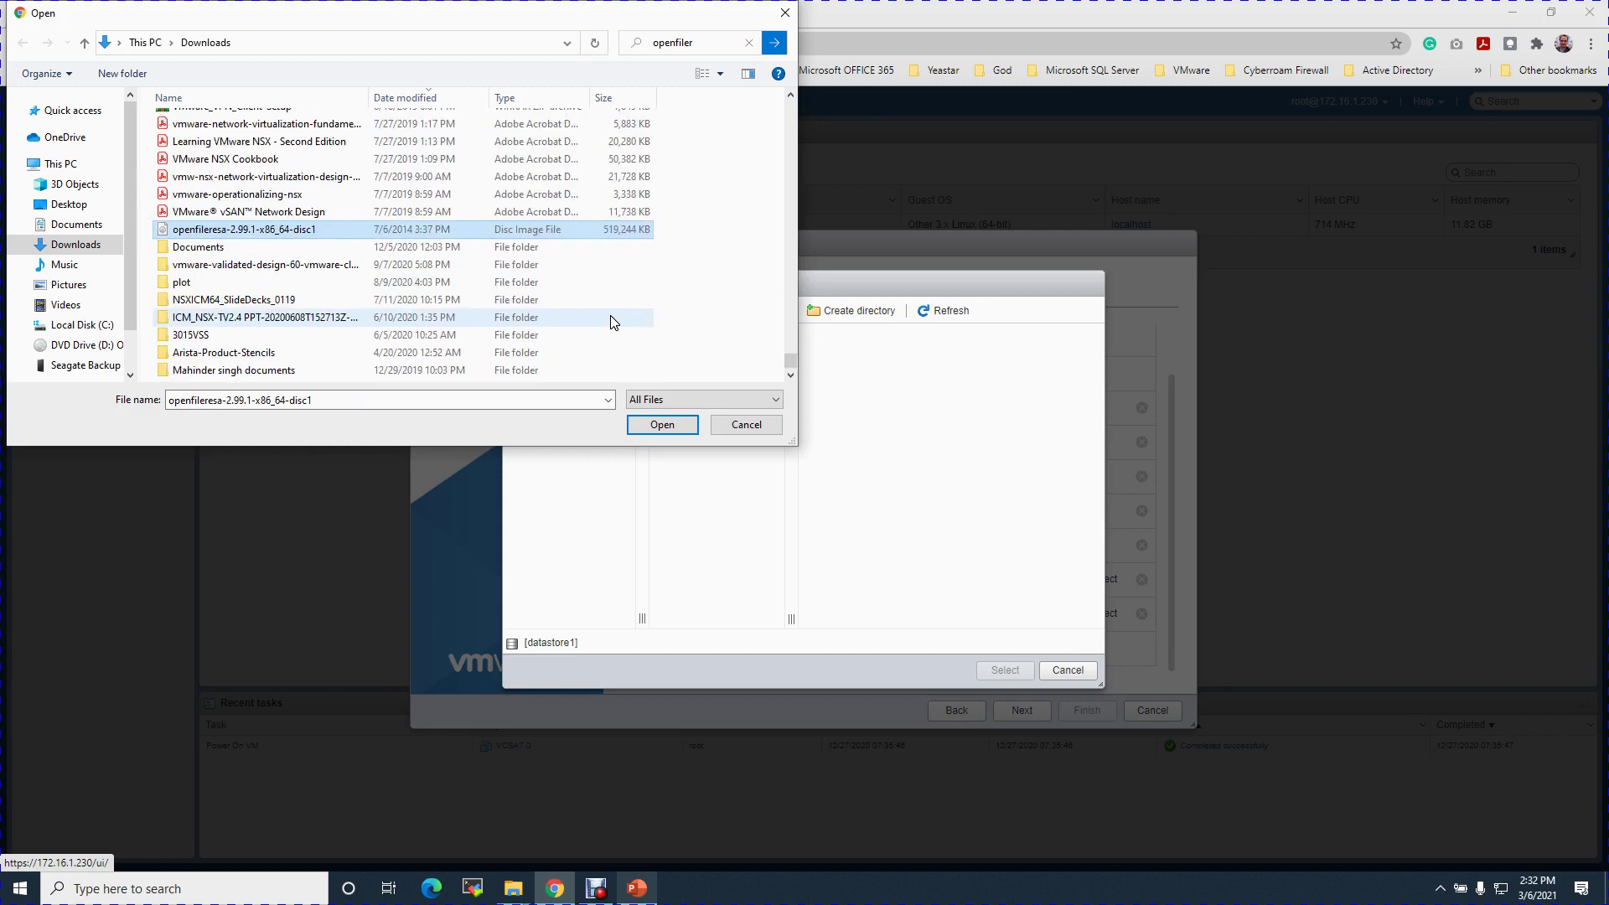
{"action": "left_click", "coordinate": [189, 230]}
{"action": "left_click", "coordinate": [666, 429]}
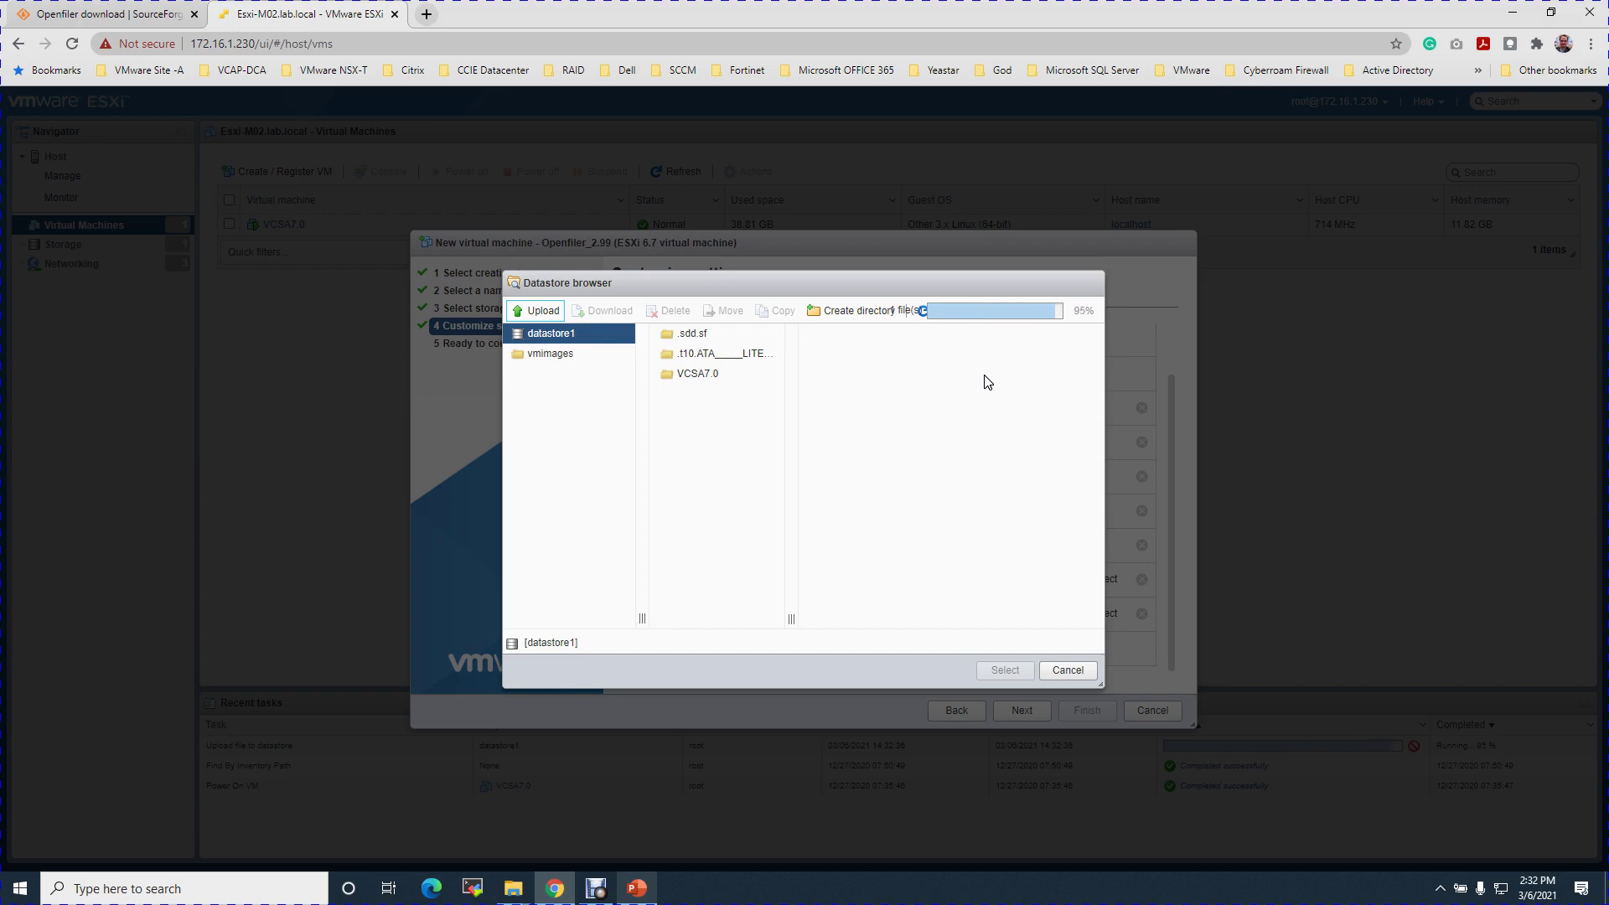
- Attach the uploaded openfileresa-2.99.1-x86_64-disc1.iso to CD/DVD Drive 1 and proceed to the wizard's final summary
{"action": "left_click", "coordinate": [707, 401]}
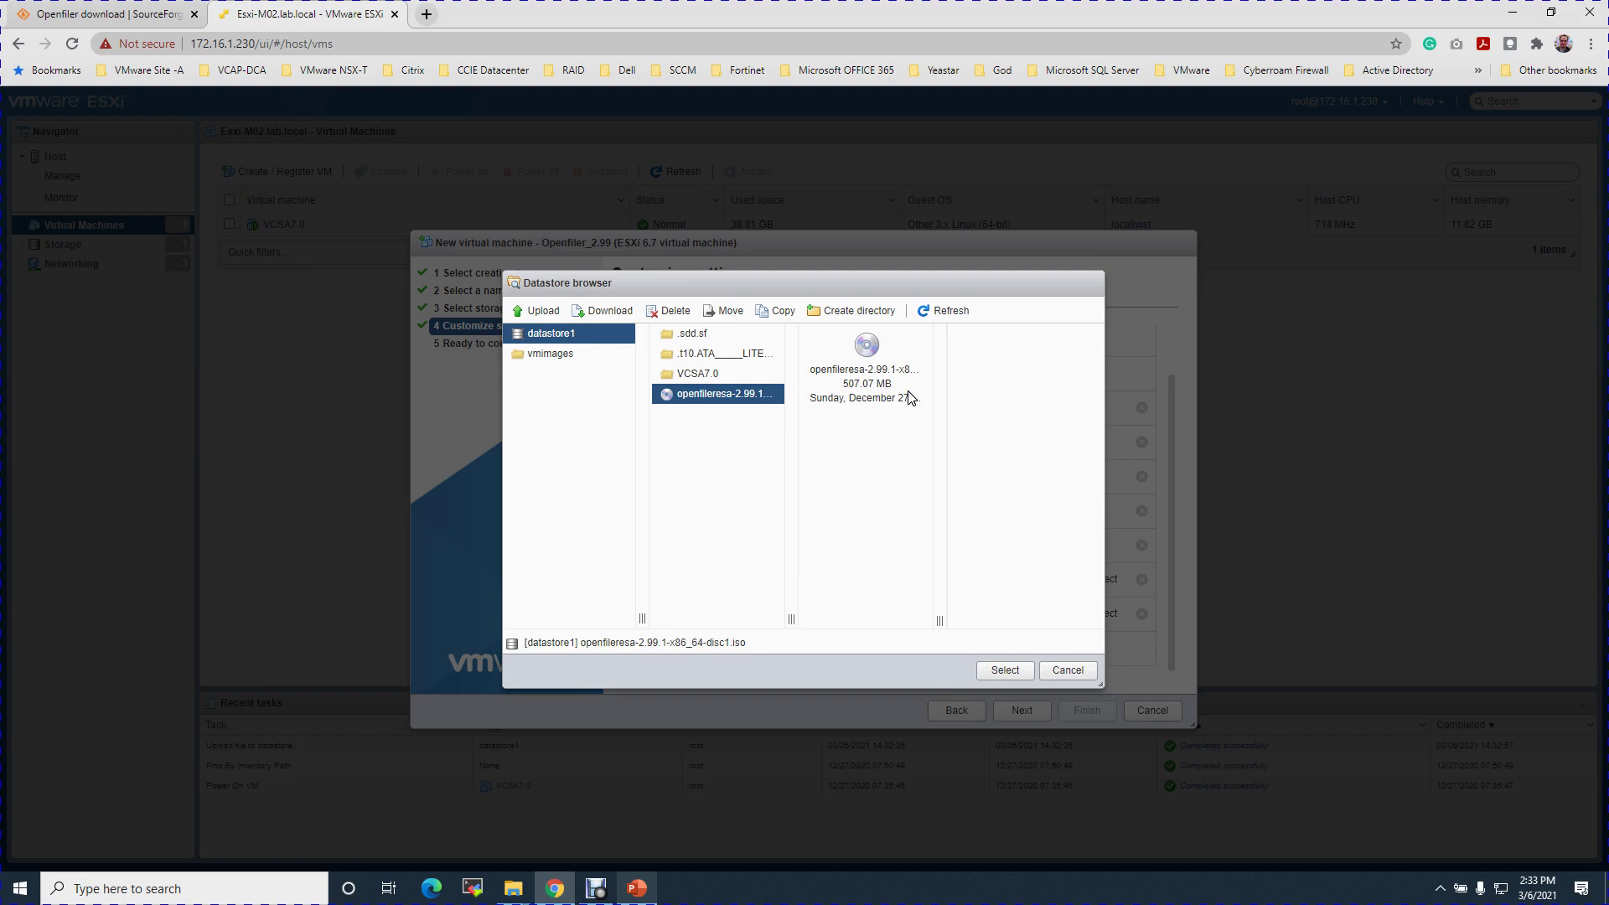
{"action": "left_click", "coordinate": [1006, 671]}
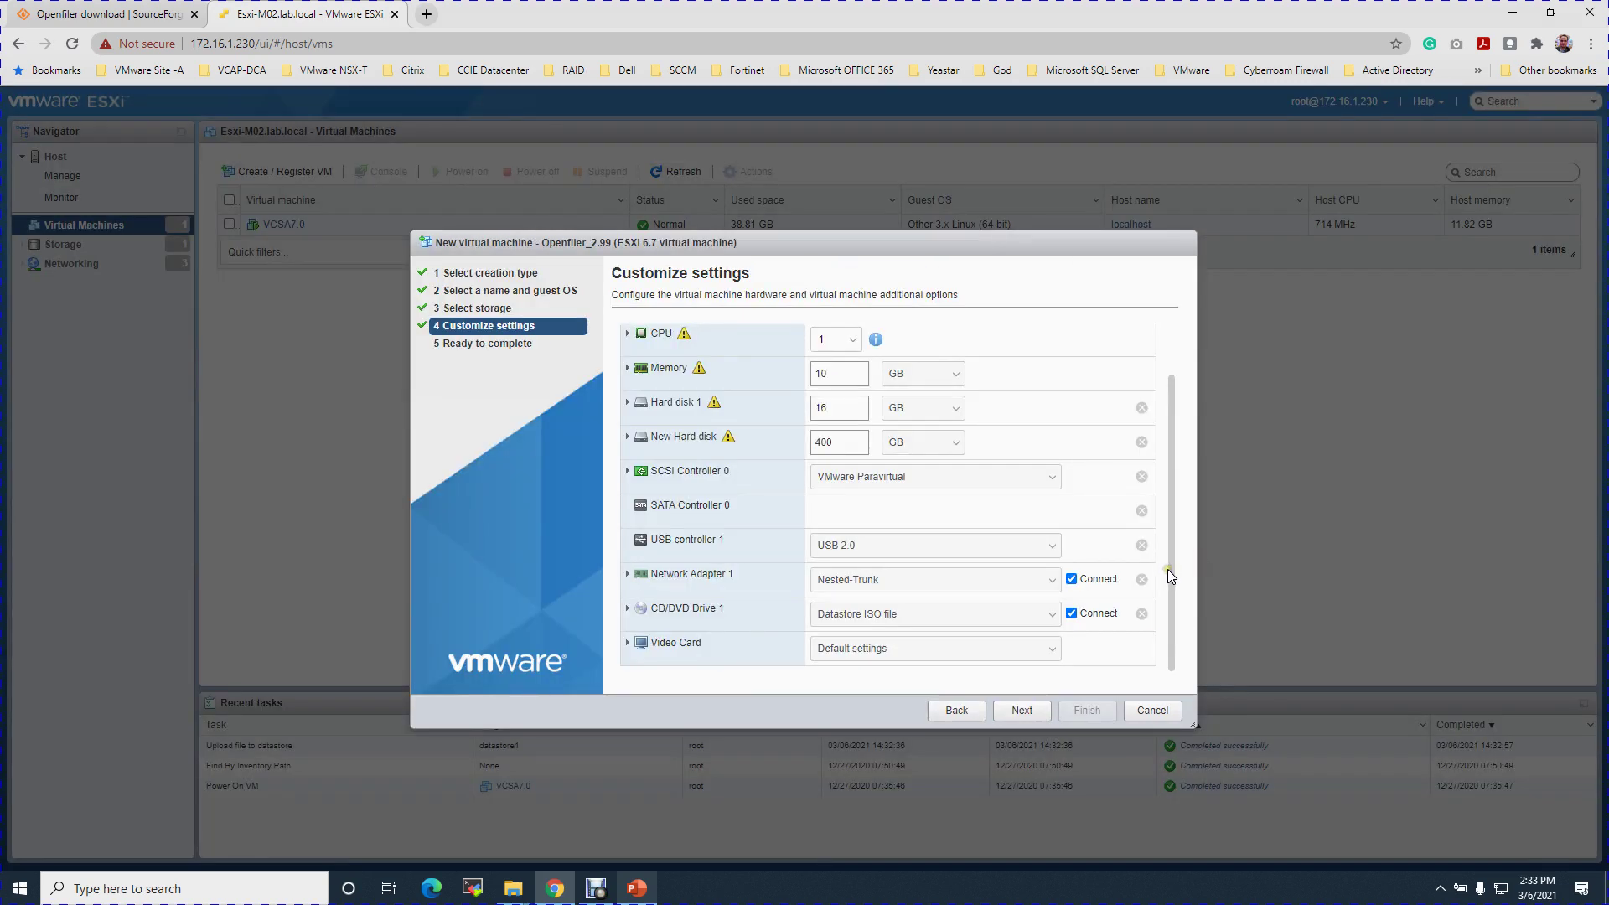
{"action": "mouse_move", "coordinate": [1175, 607]}
{"action": "left_mouse_down"}
{"action": "mouse_move", "coordinate": [1175, 525]}
{"action": "mouse_move", "coordinate": [1172, 583]}
{"action": "left_mouse_up"}
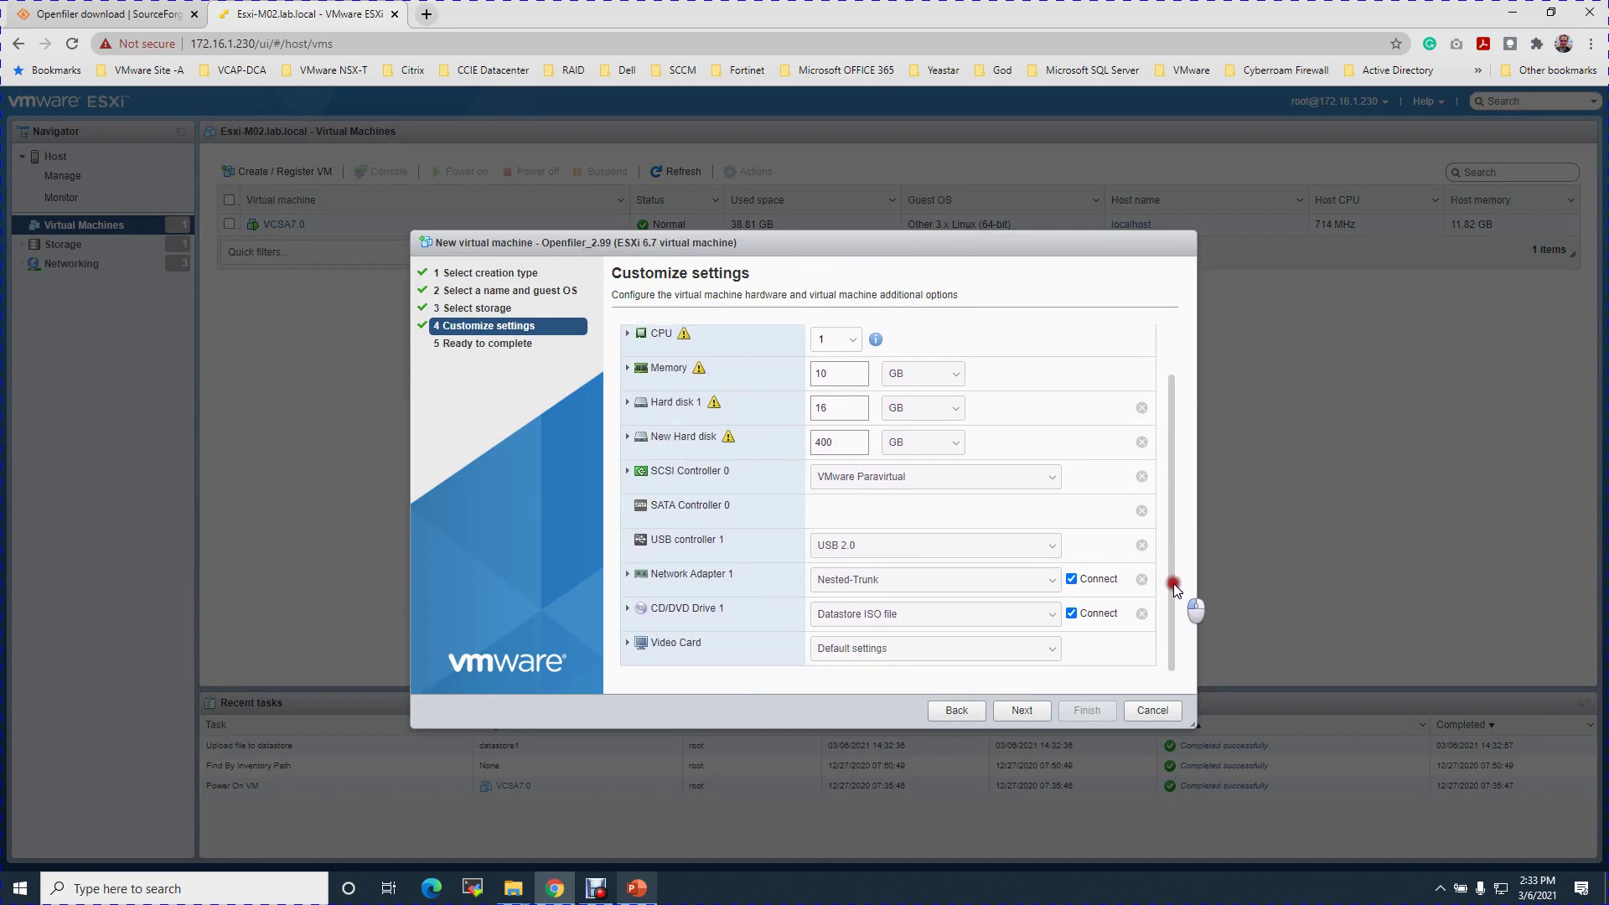
{"action": "left_click", "coordinate": [1018, 713]}
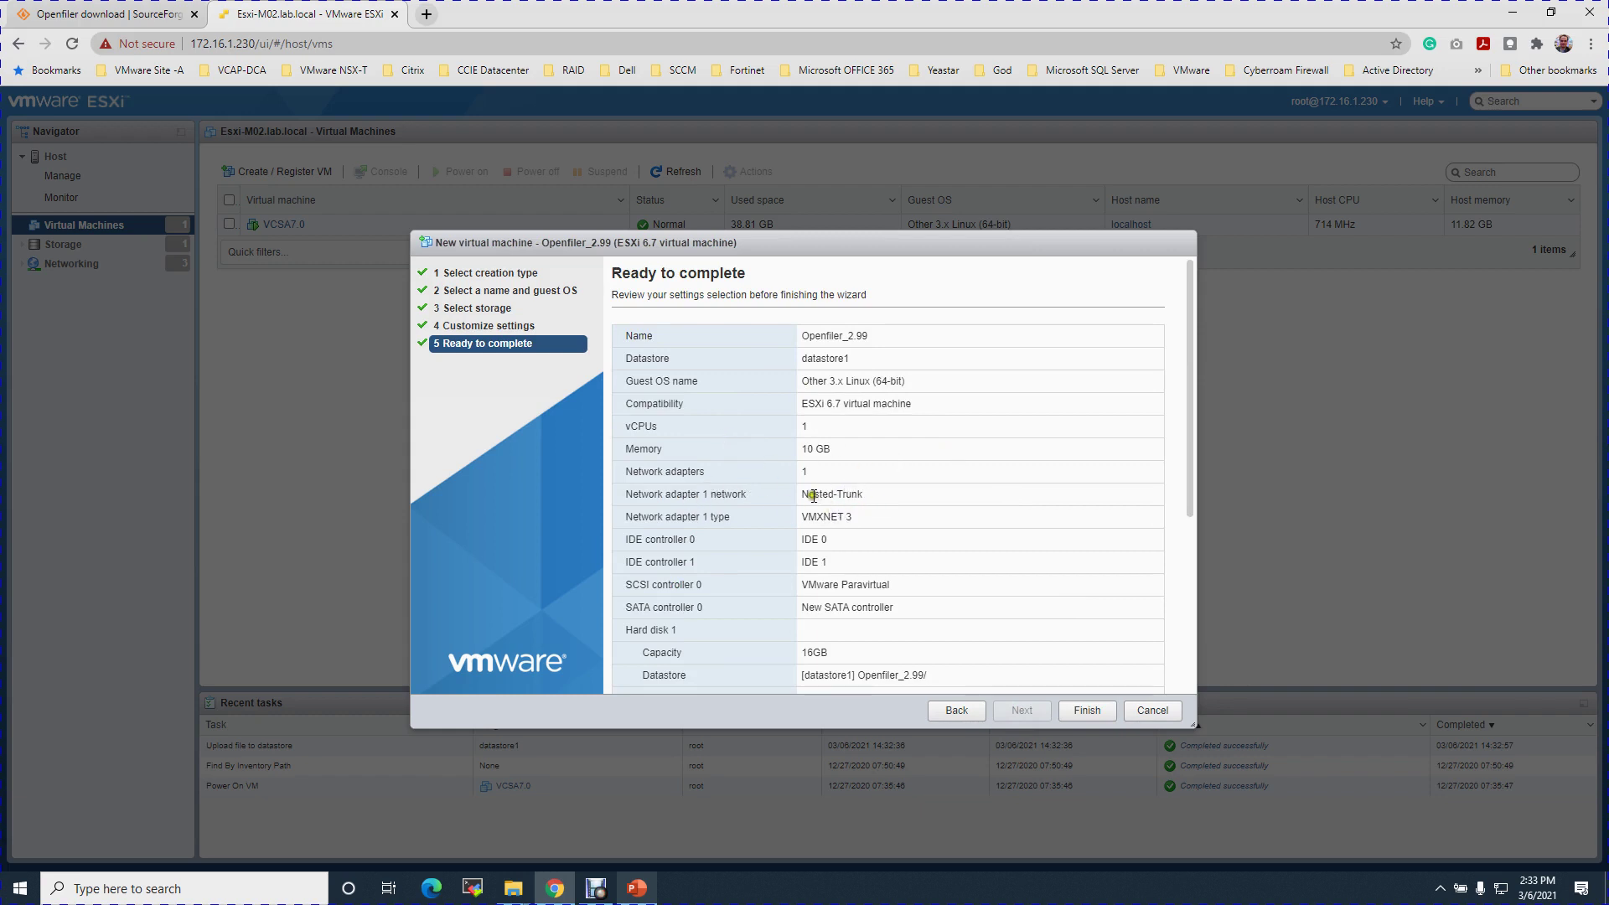
- Review the network, controller, hard disk and CD/DVD settings in the summary, and finish creating the virtual machine
{"action": "left_click_drag", "start_coordinate": [821, 494], "coordinate": [1189, 541]}
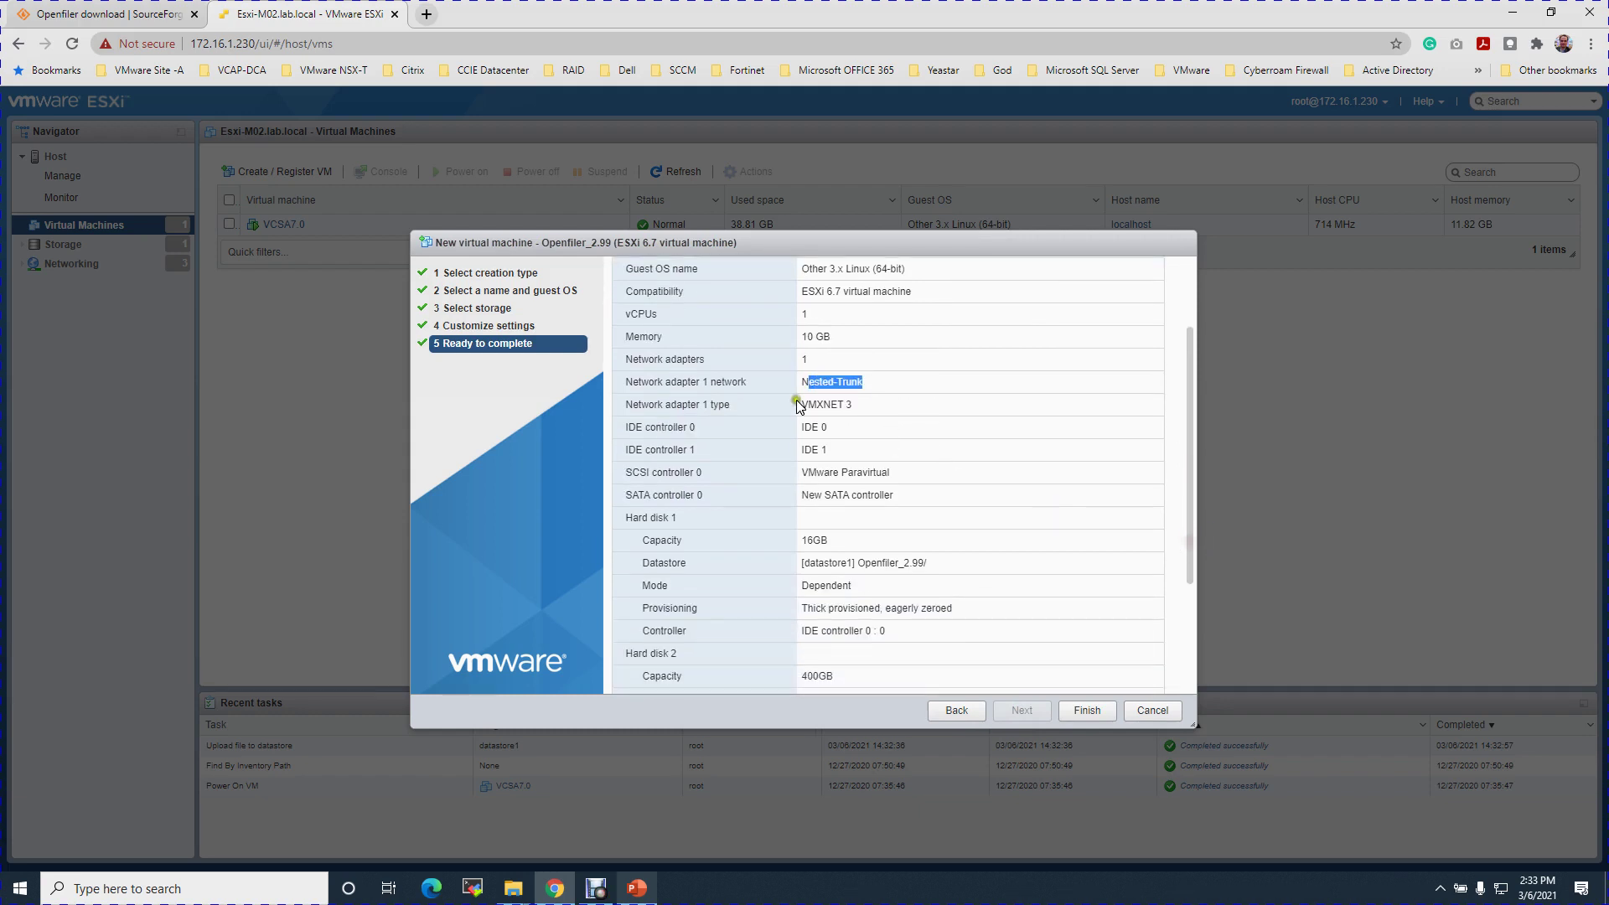
{"action": "left_click_drag", "start_coordinate": [818, 405], "coordinate": [891, 419]}
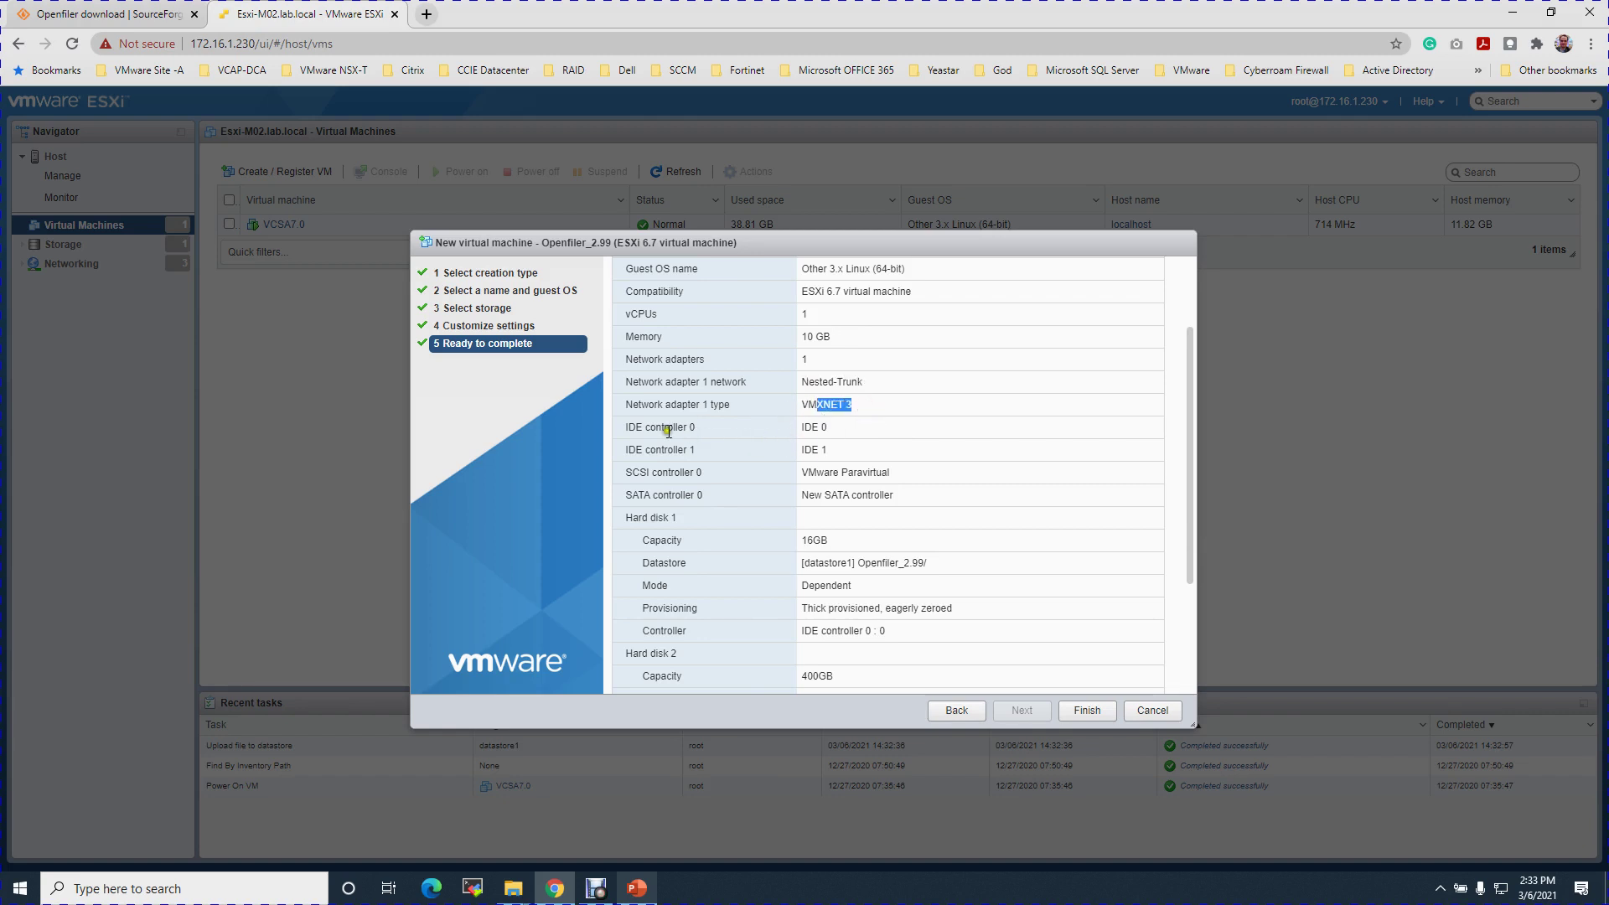
{"action": "left_click", "coordinate": [811, 428]}
{"action": "left_click_drag", "start_coordinate": [811, 450], "coordinate": [892, 497]}
{"action": "left_click_drag", "start_coordinate": [1194, 501], "coordinate": [1171, 619]}
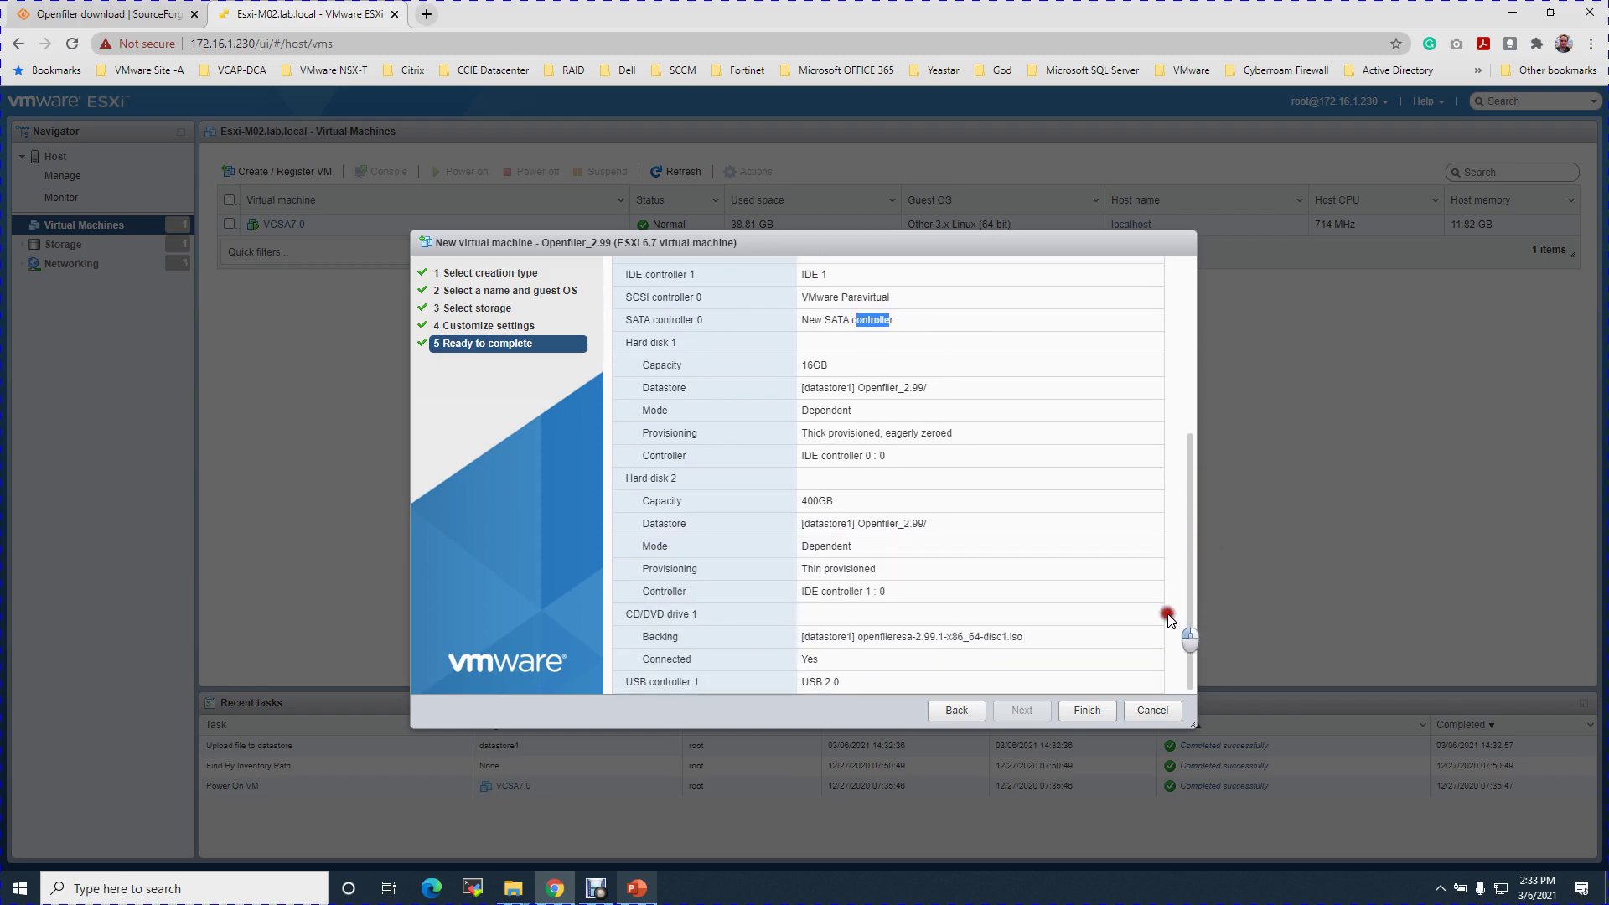
{"action": "left_click", "coordinate": [807, 365]}
{"action": "left_click_drag", "start_coordinate": [806, 365], "coordinate": [852, 382]}
{"action": "left_click_drag", "start_coordinate": [801, 502], "coordinate": [836, 504]}
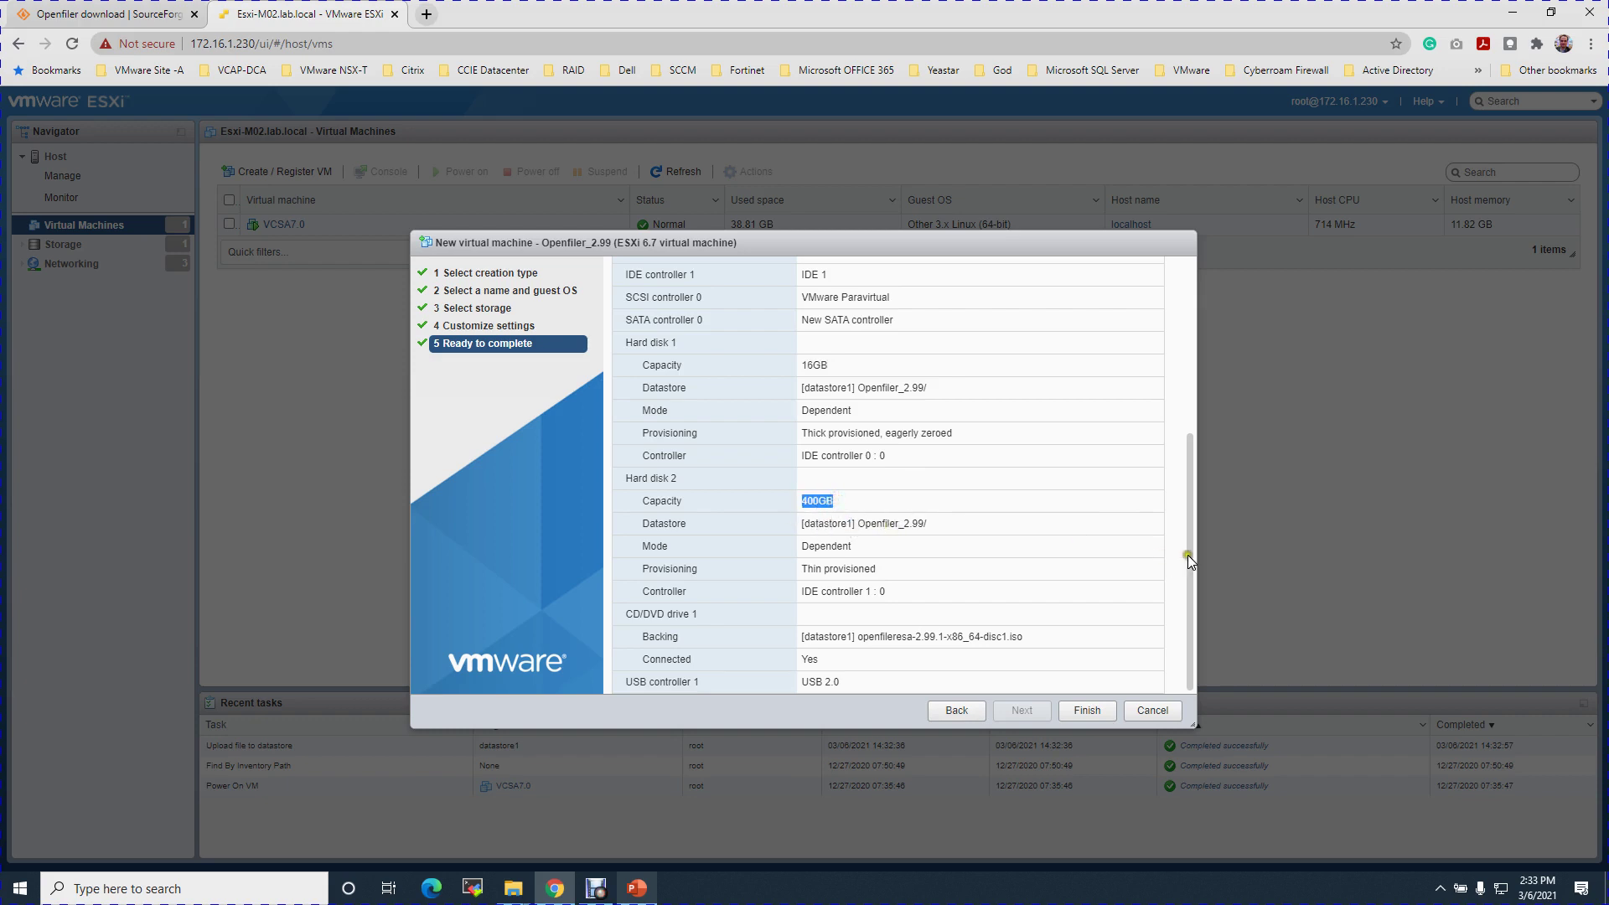
{"action": "left_click_drag", "start_coordinate": [643, 614], "coordinate": [705, 613]}
{"action": "left_click_drag", "start_coordinate": [880, 636], "coordinate": [1061, 644]}
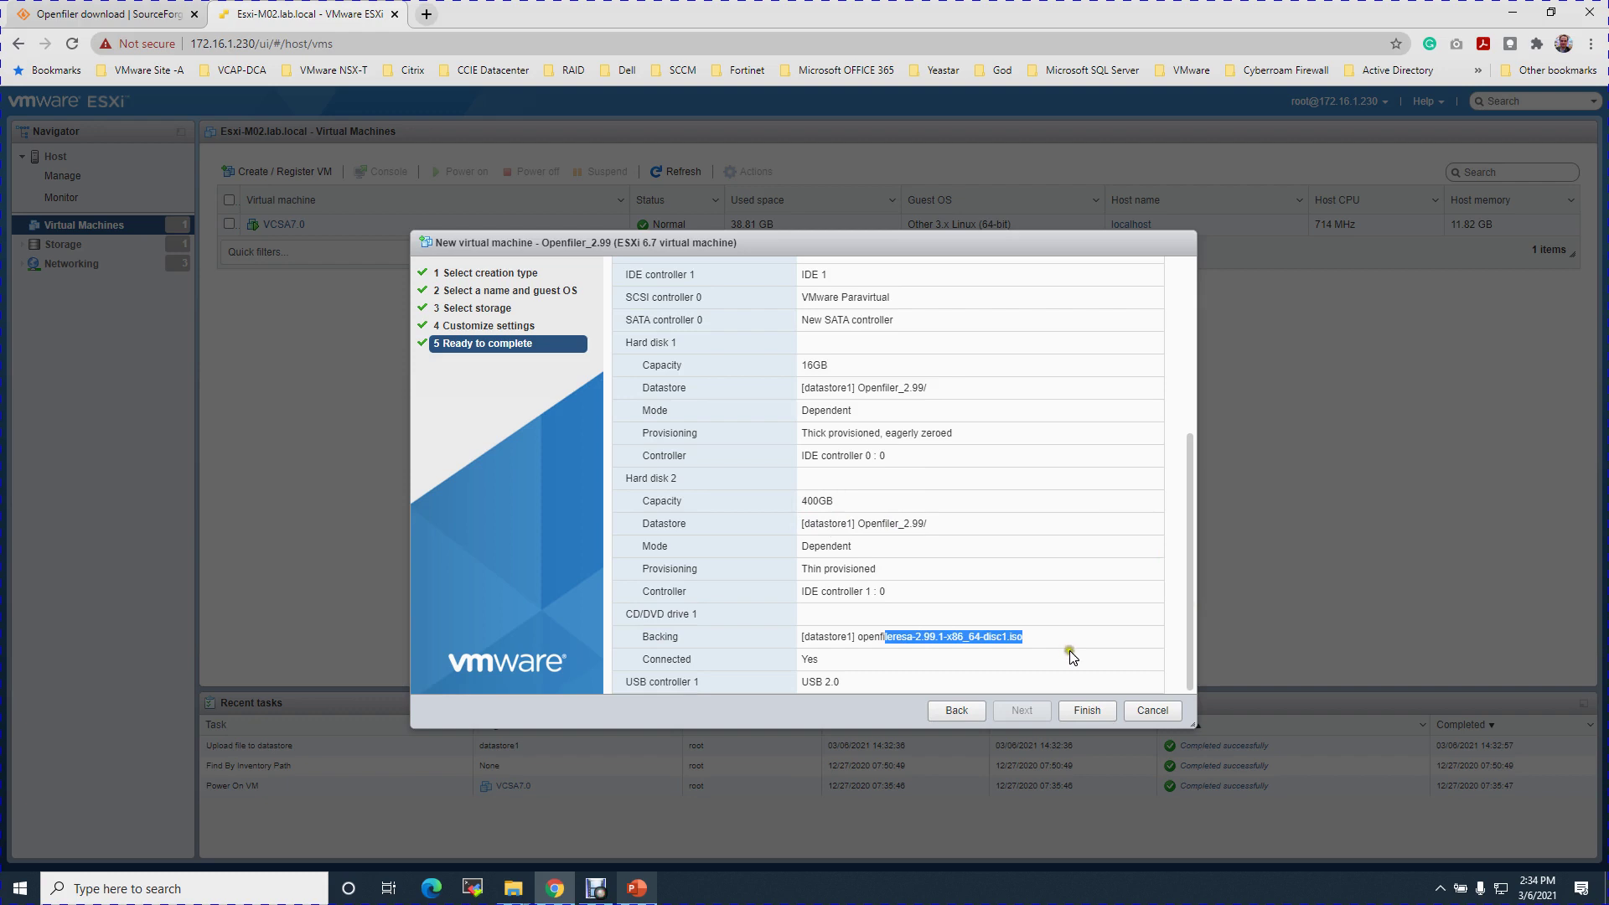
{"action": "left_click", "coordinate": [1087, 713]}
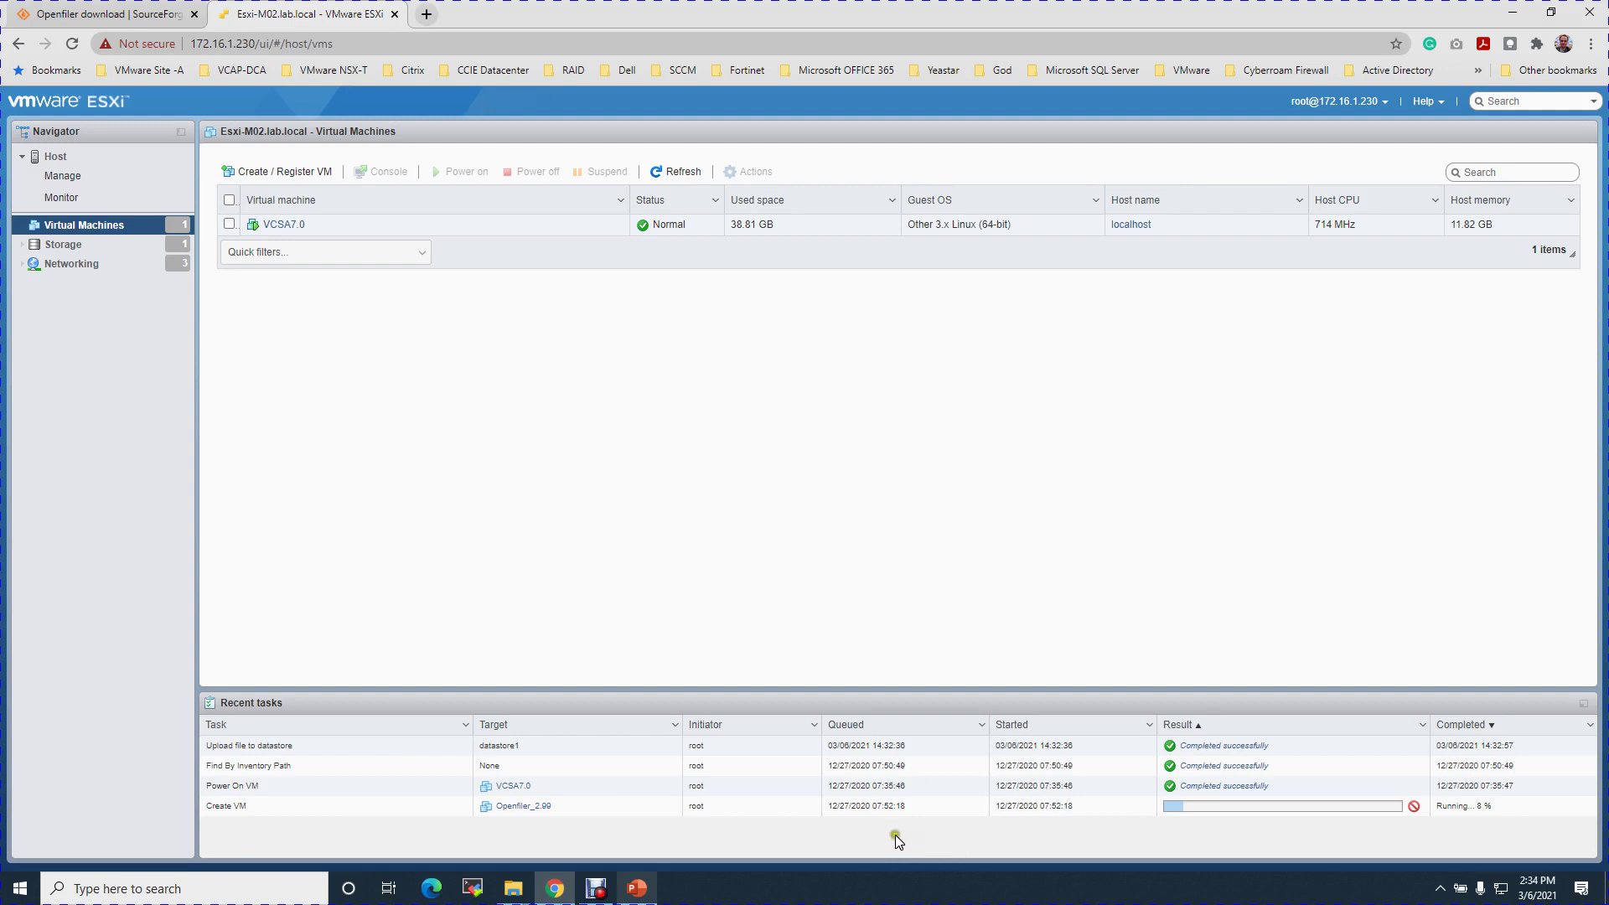
{"action": "left_click", "coordinate": [596, 888]}
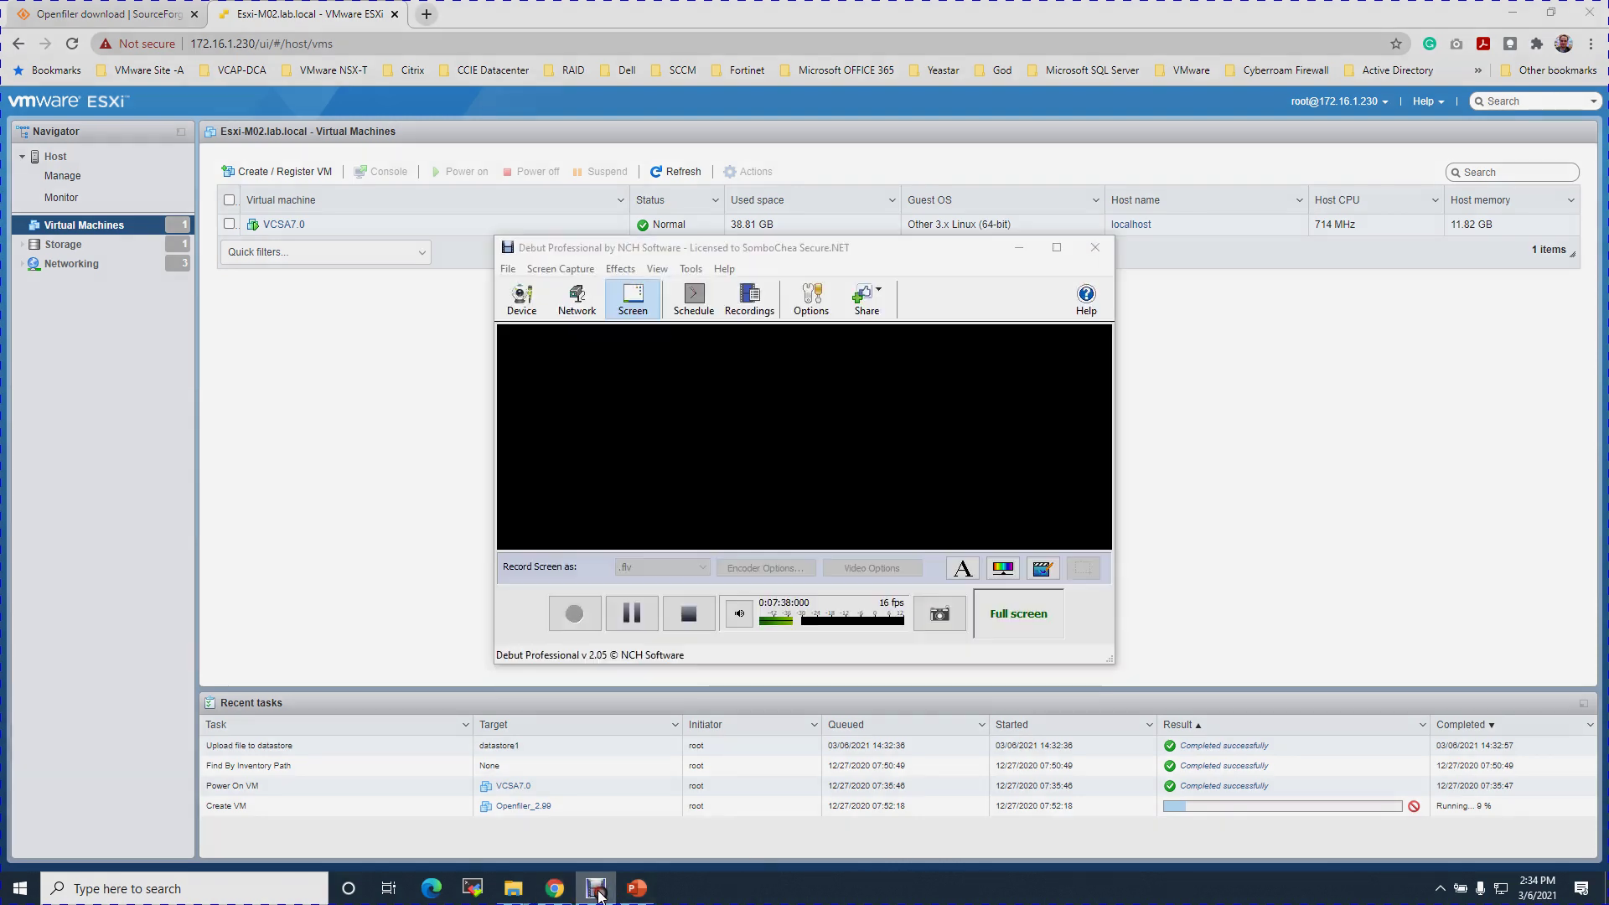
{"action": "left_click", "coordinate": [641, 618]}
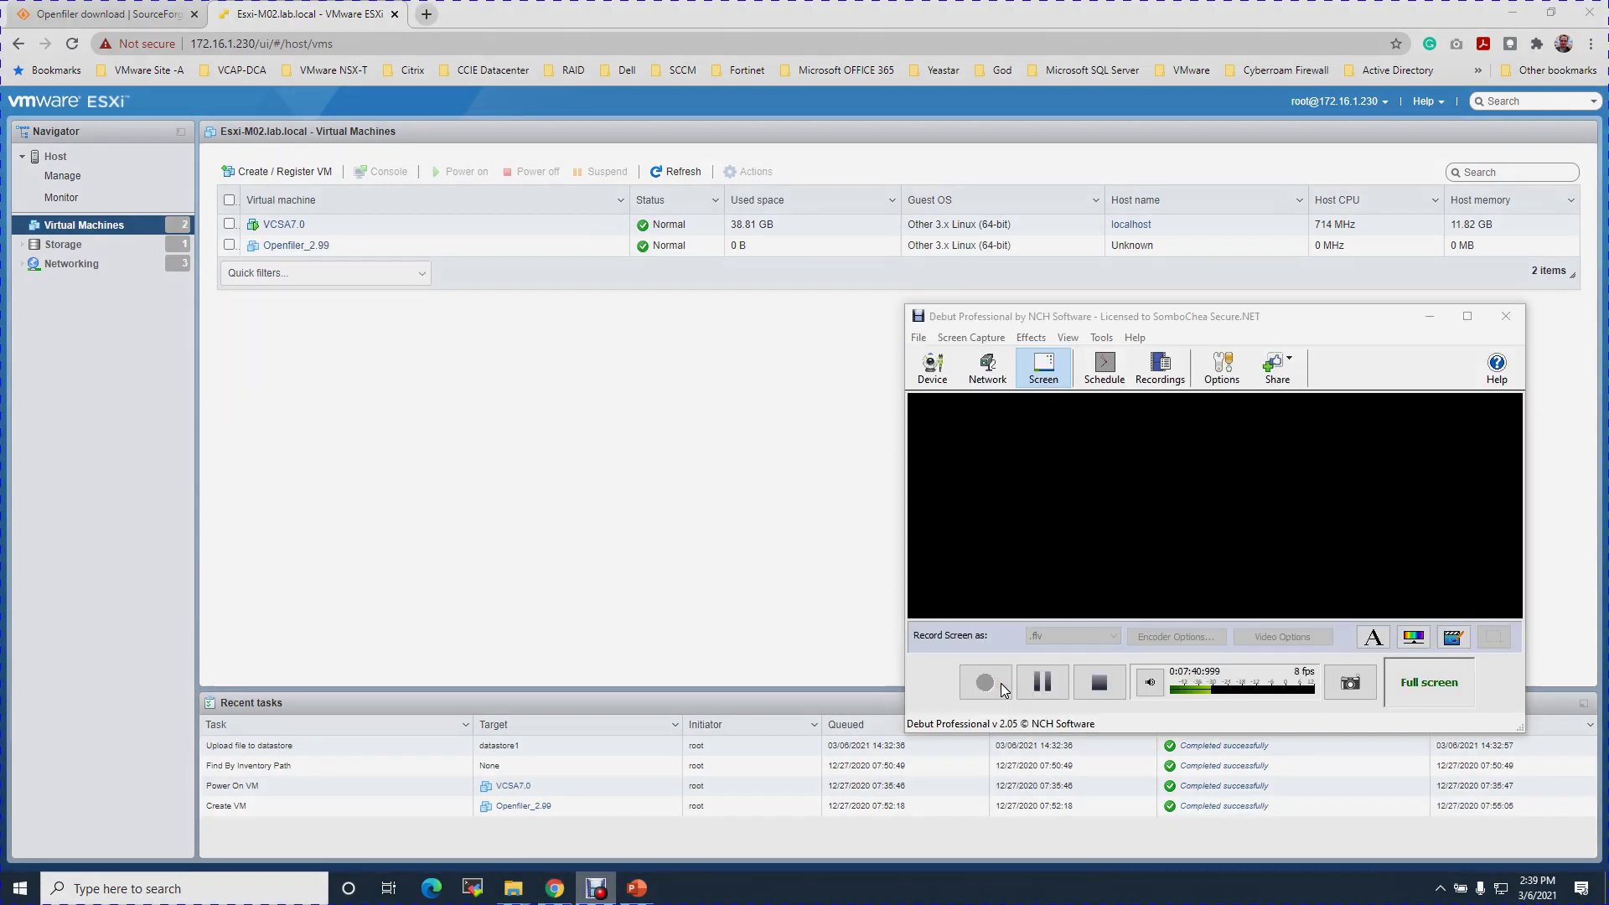
{"action": "left_click", "coordinate": [1429, 319]}
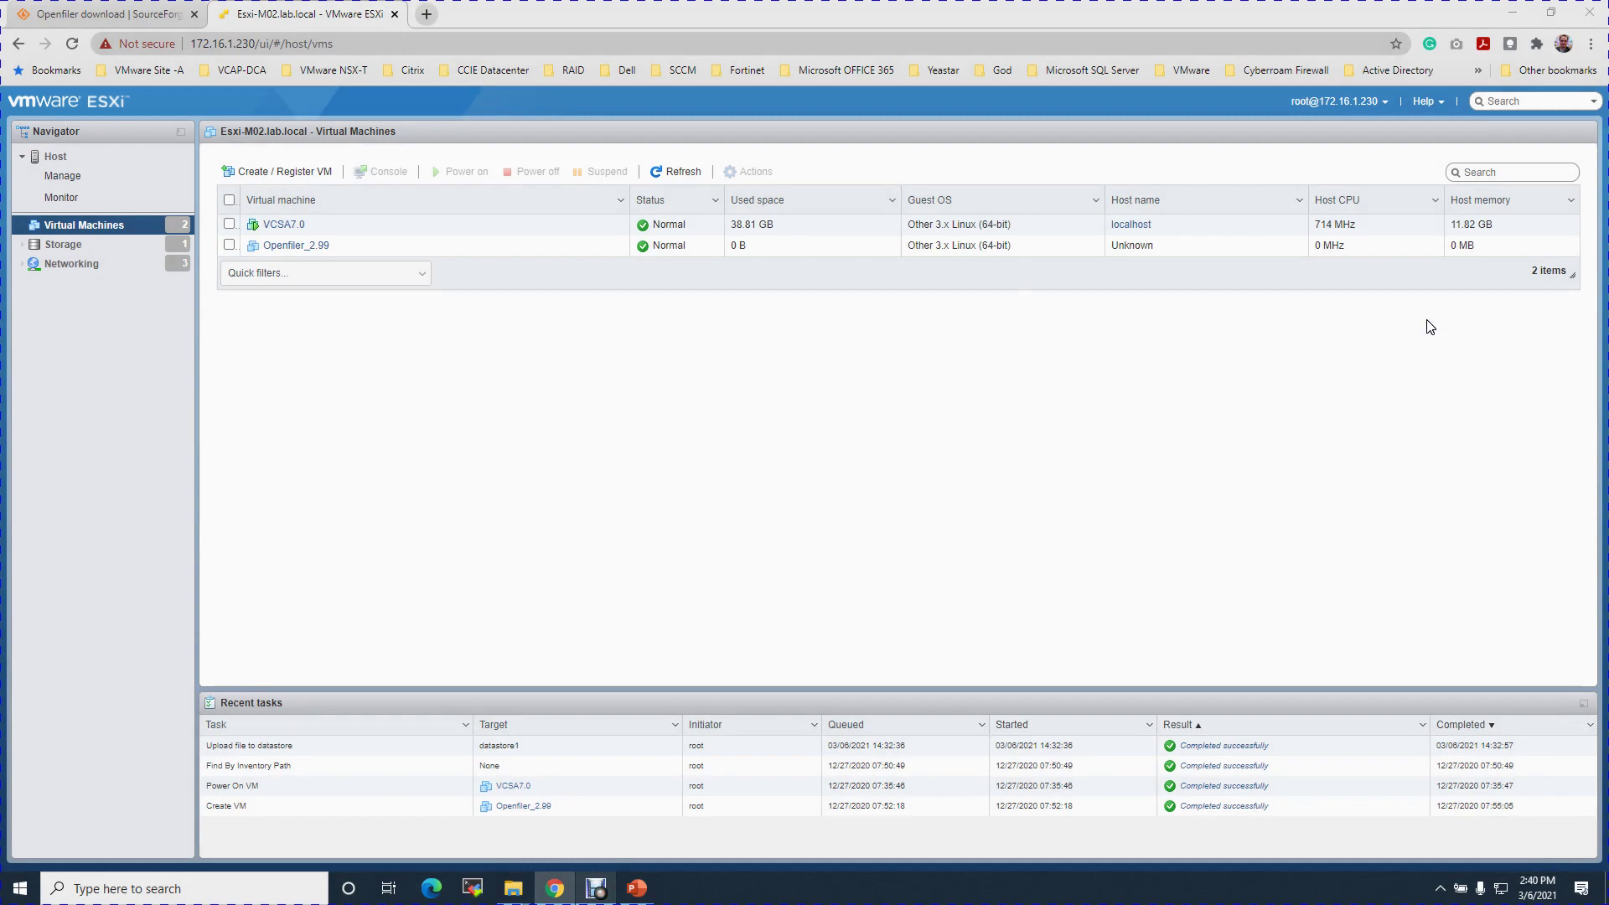
{"action": "left_click", "coordinate": [1187, 374]}
- Open the Openfiler_2.99 virtual machine and expand its Networking, VMware Tools and Storage details
{"action": "left_click", "coordinate": [312, 246]}
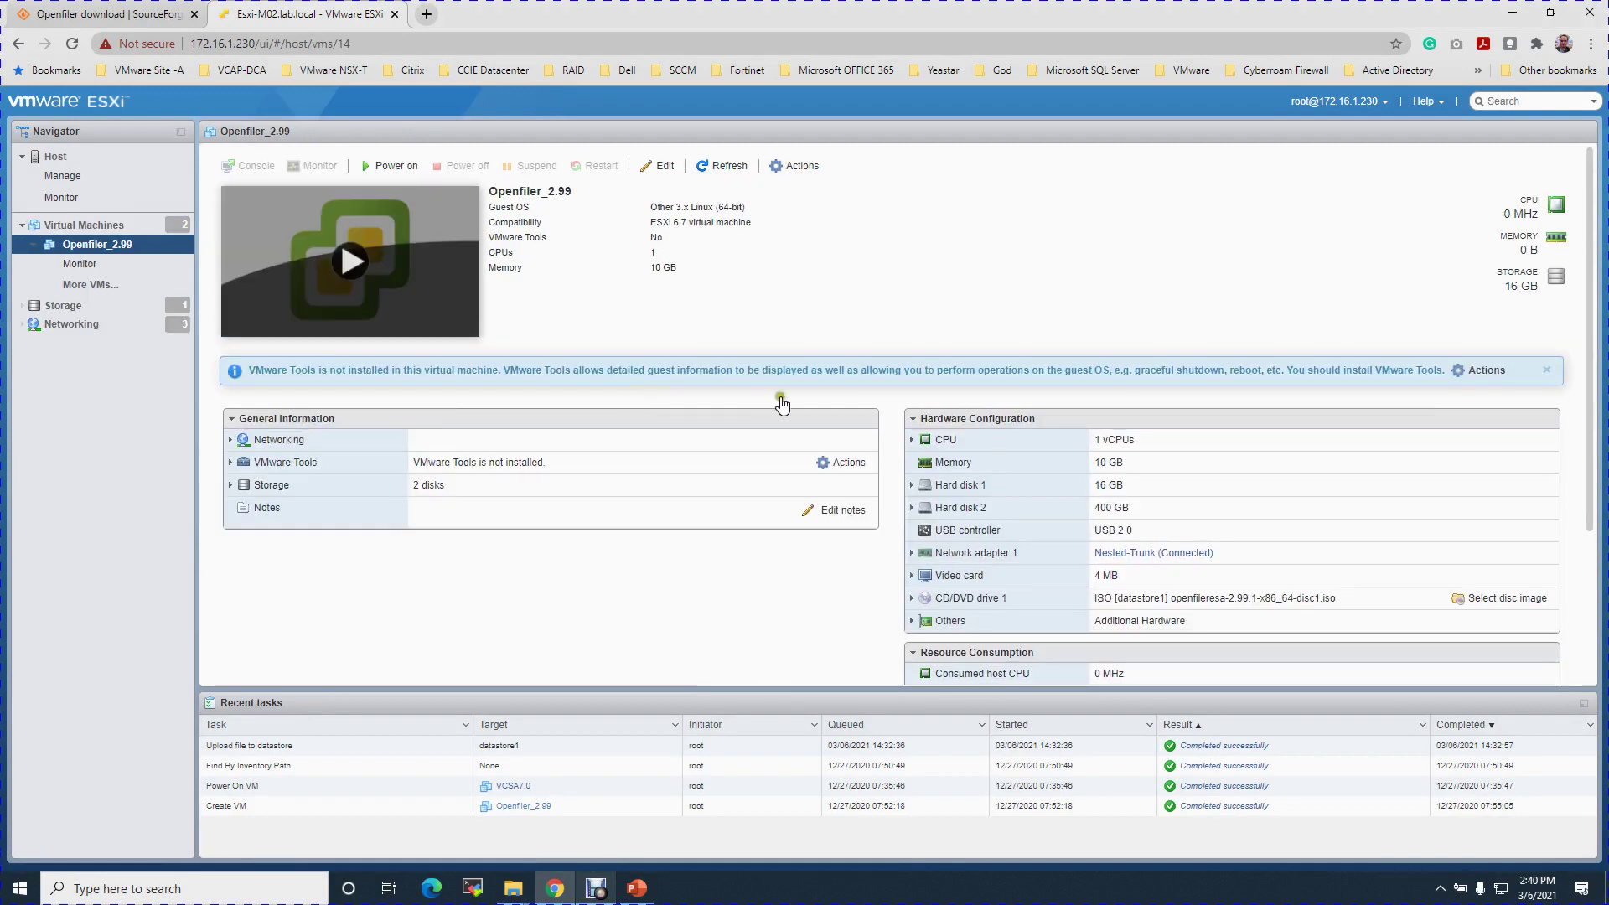
{"action": "left_click", "coordinate": [232, 439]}
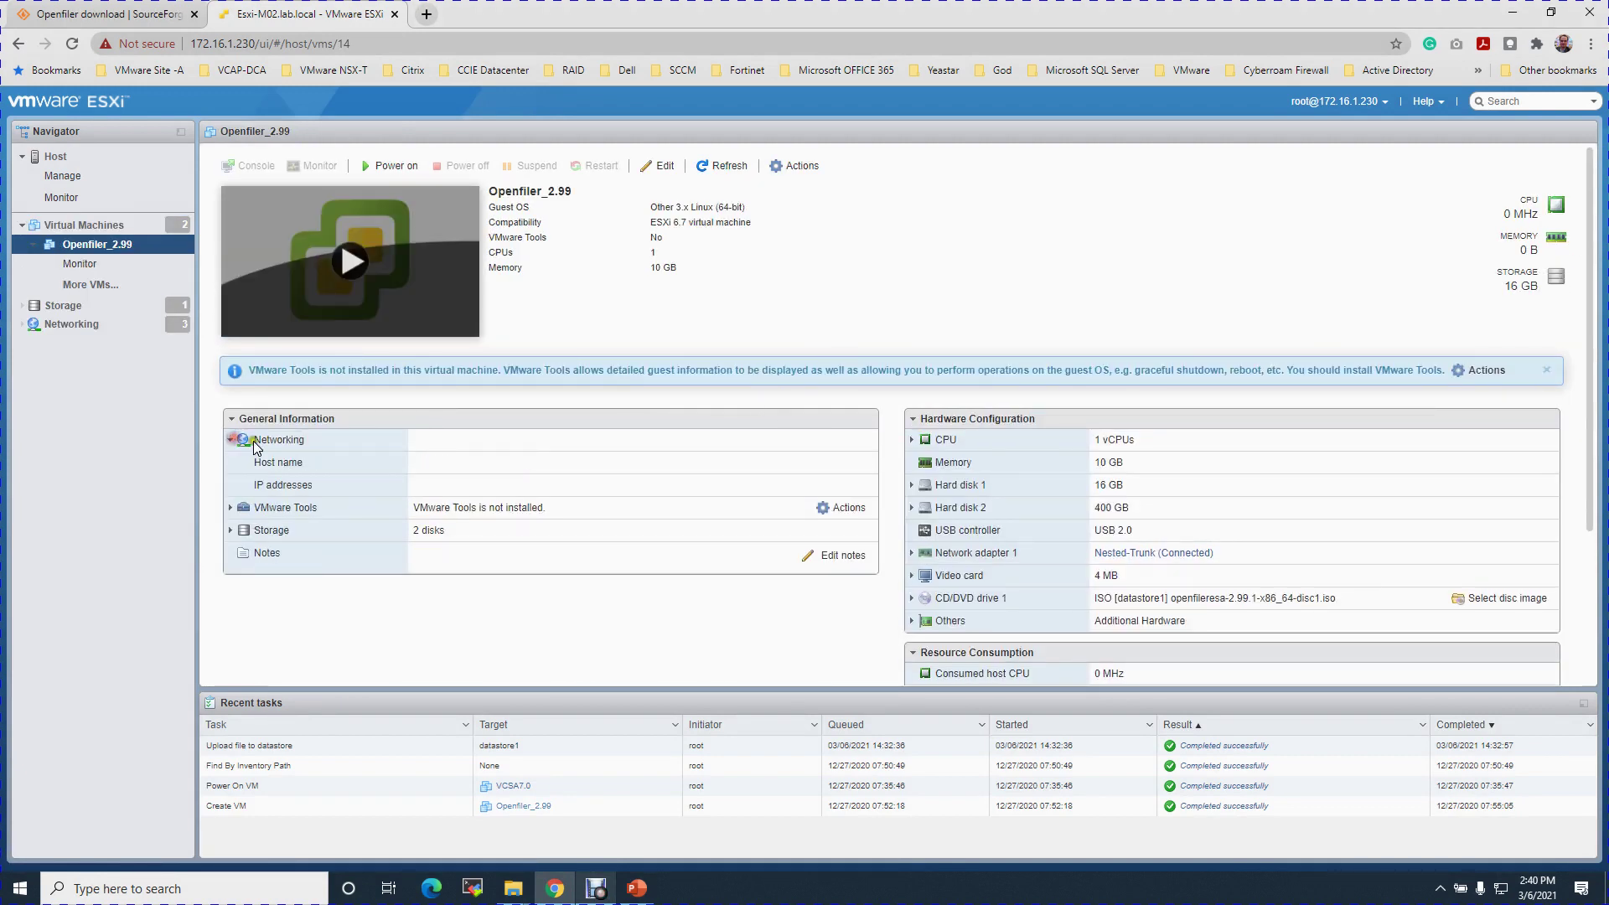
{"action": "left_click", "coordinate": [229, 508]}
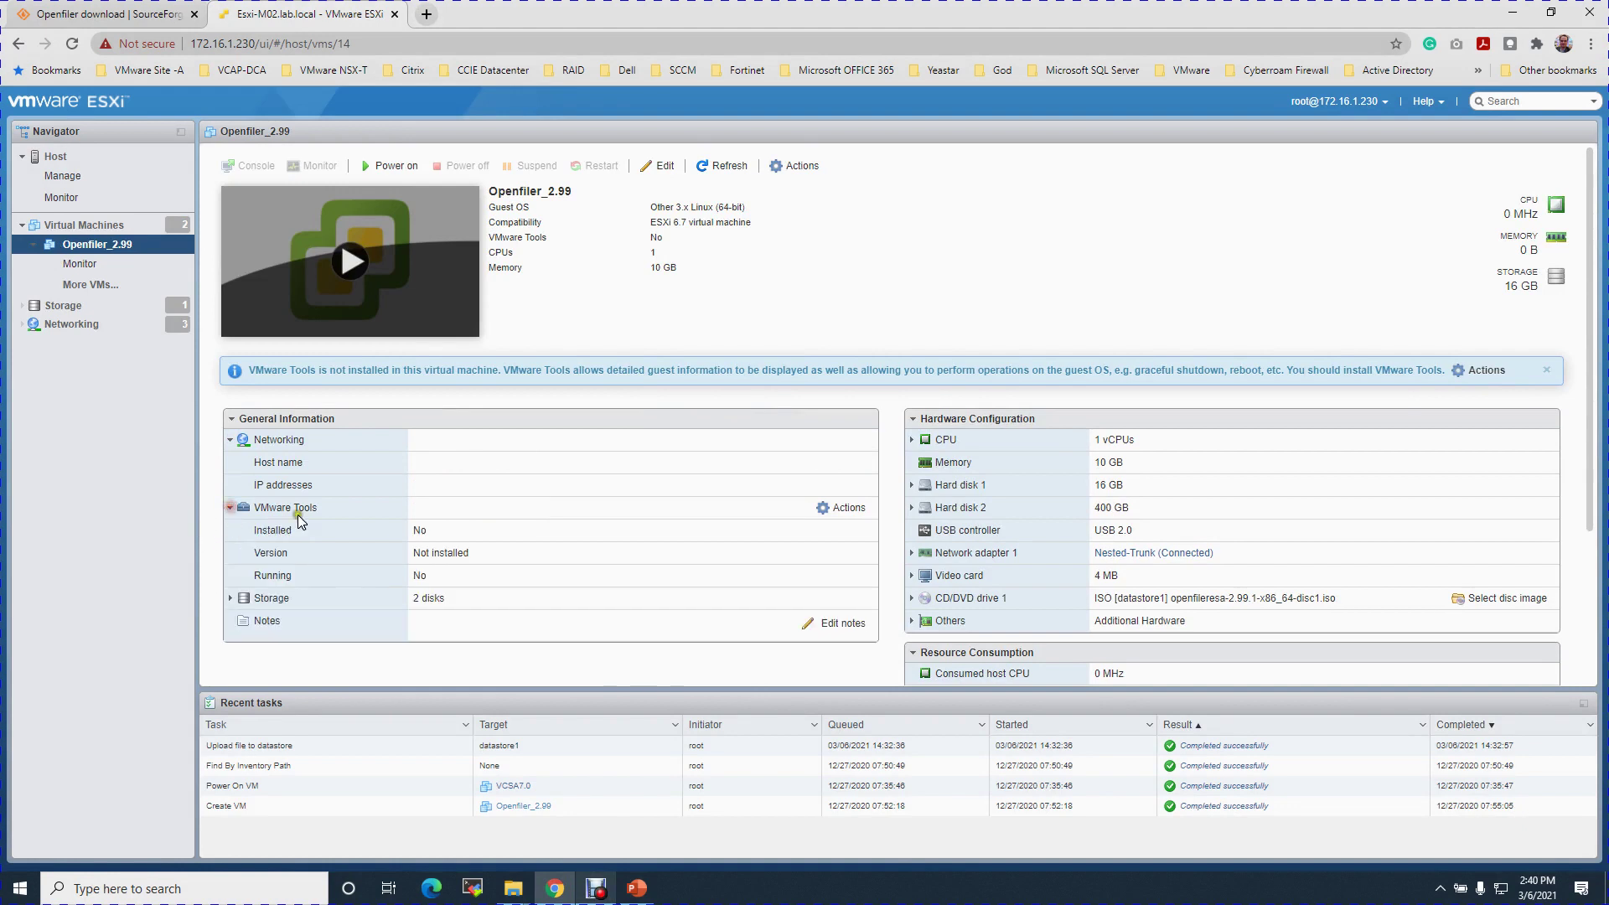
{"action": "left_click", "coordinate": [236, 602]}
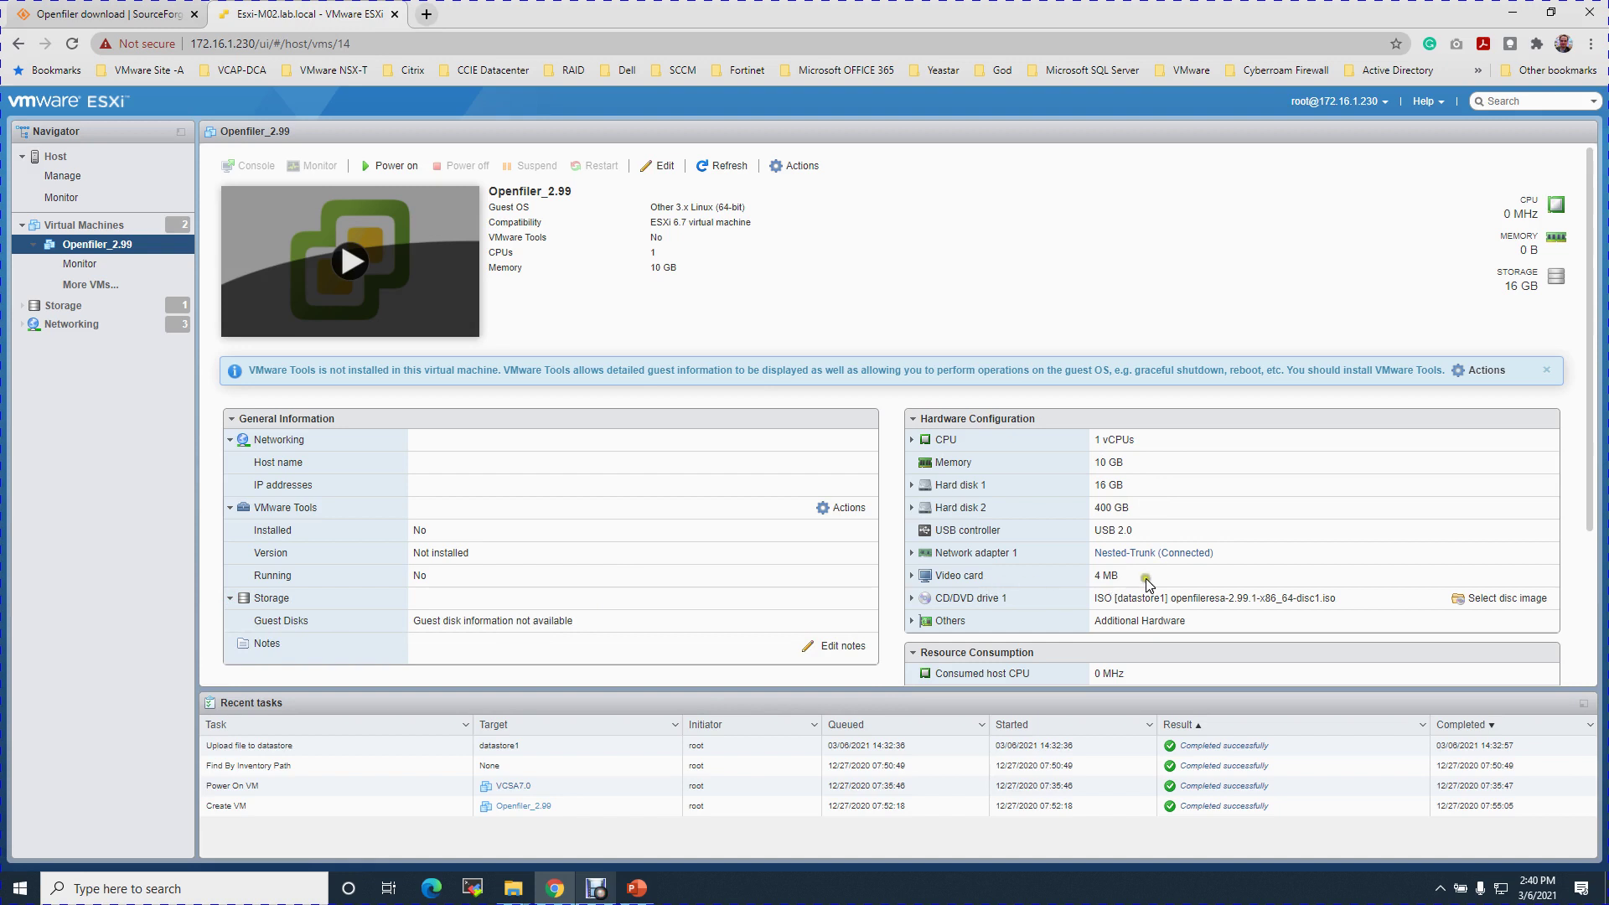
- Power on Openfiler_2.99, dismiss the VMware Tools notice, and start the Openfiler installation in graphical mode
{"action": "left_click", "coordinate": [348, 264]}
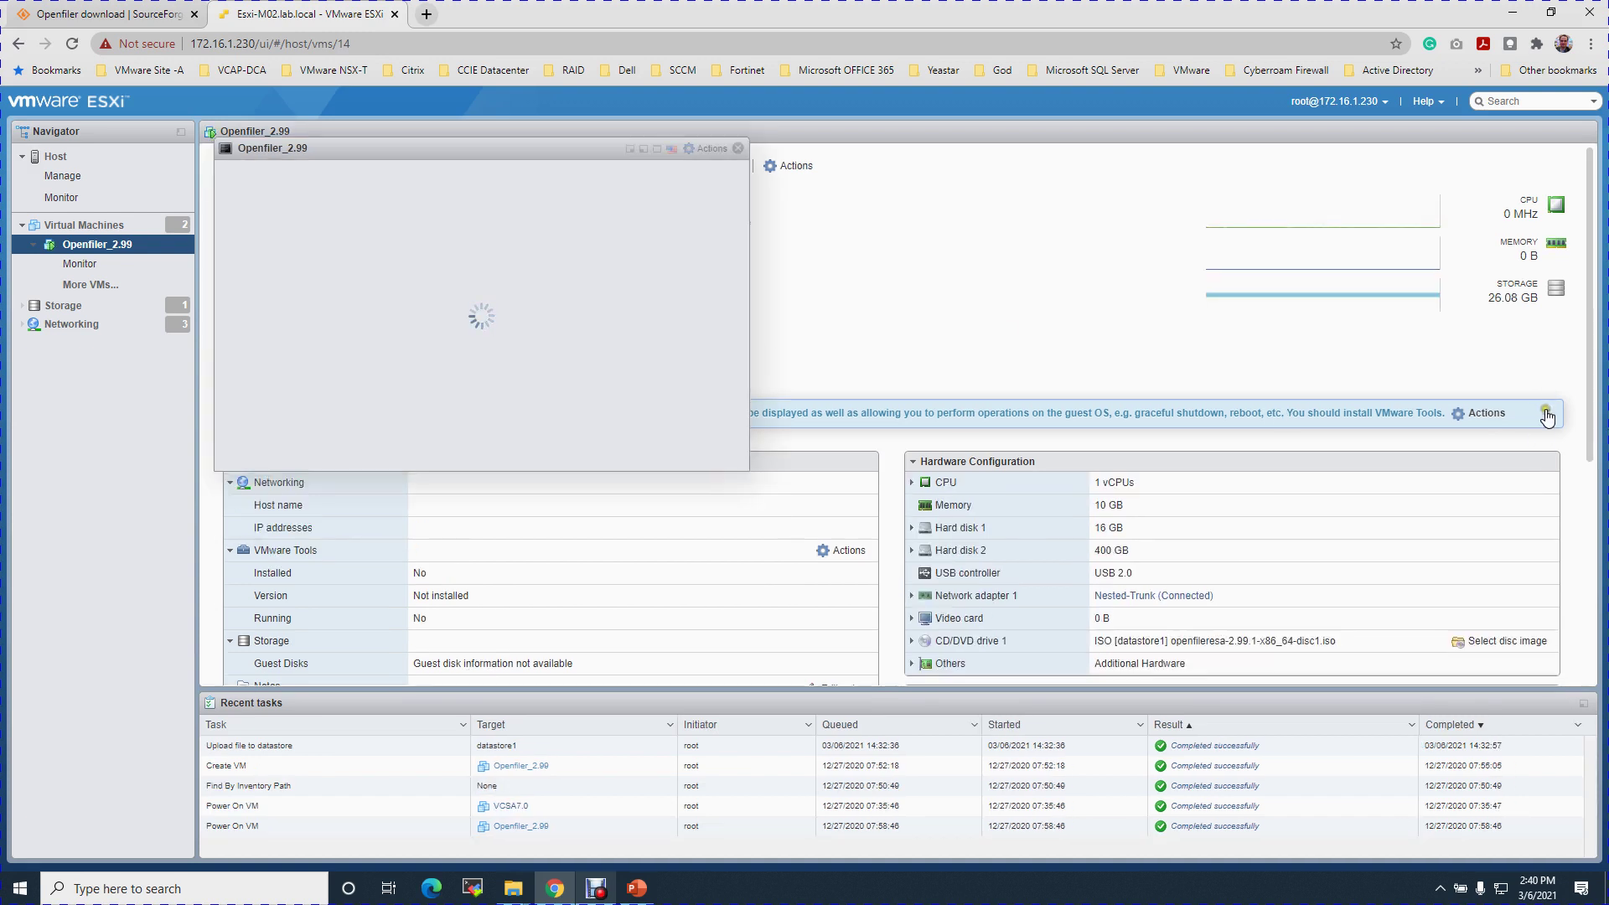
{"action": "left_click", "coordinate": [1546, 413]}
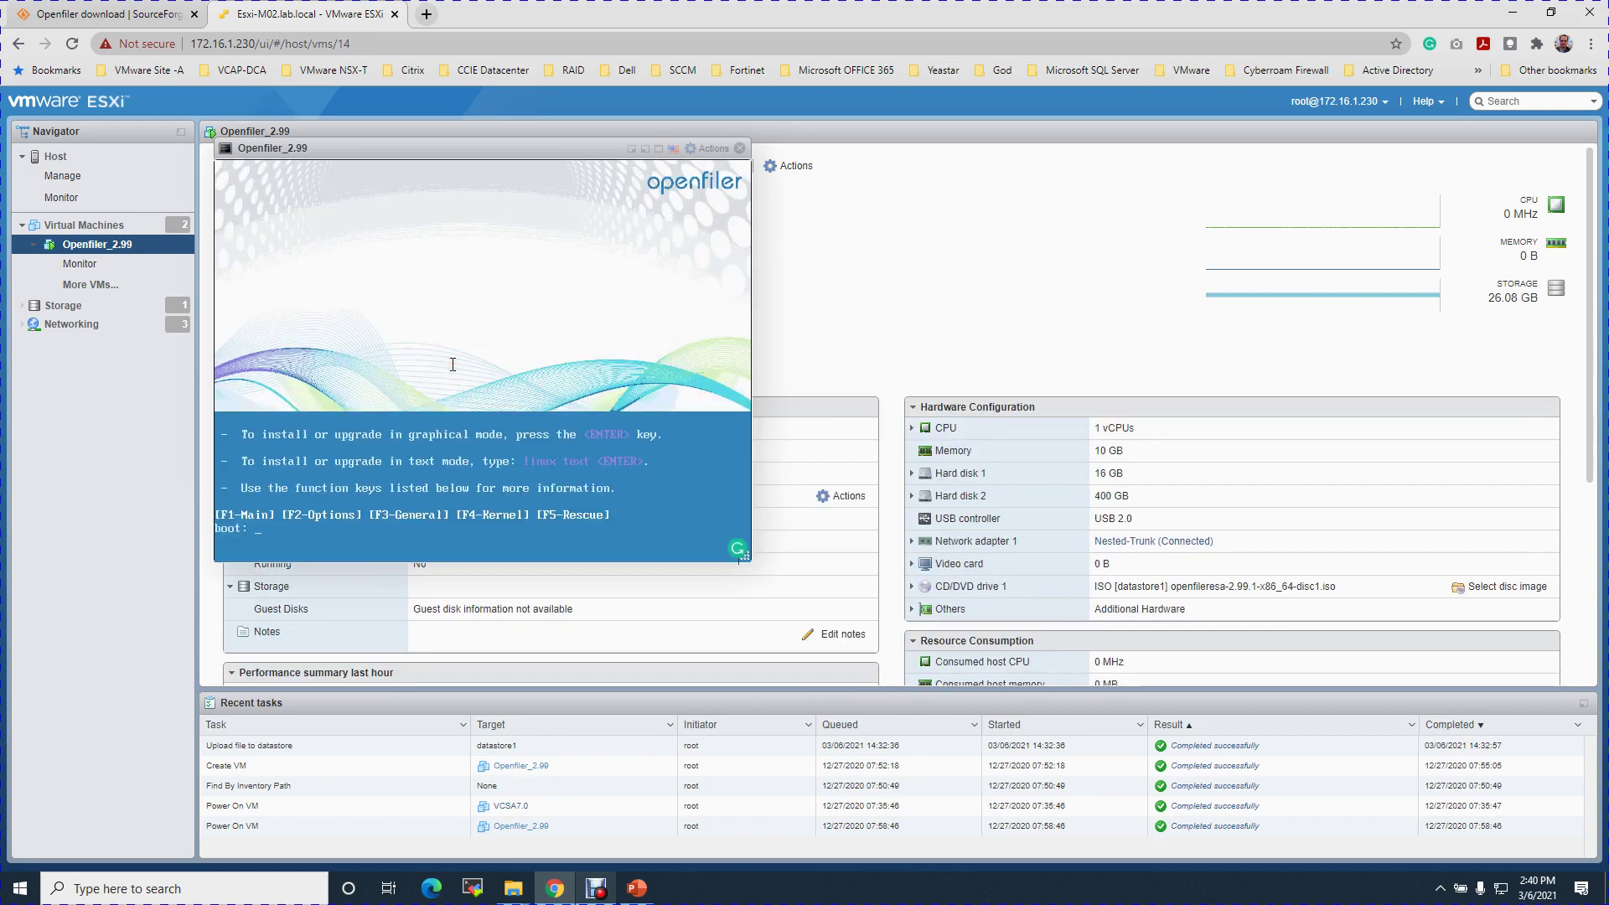
{"action": "key", "text": "Return"}
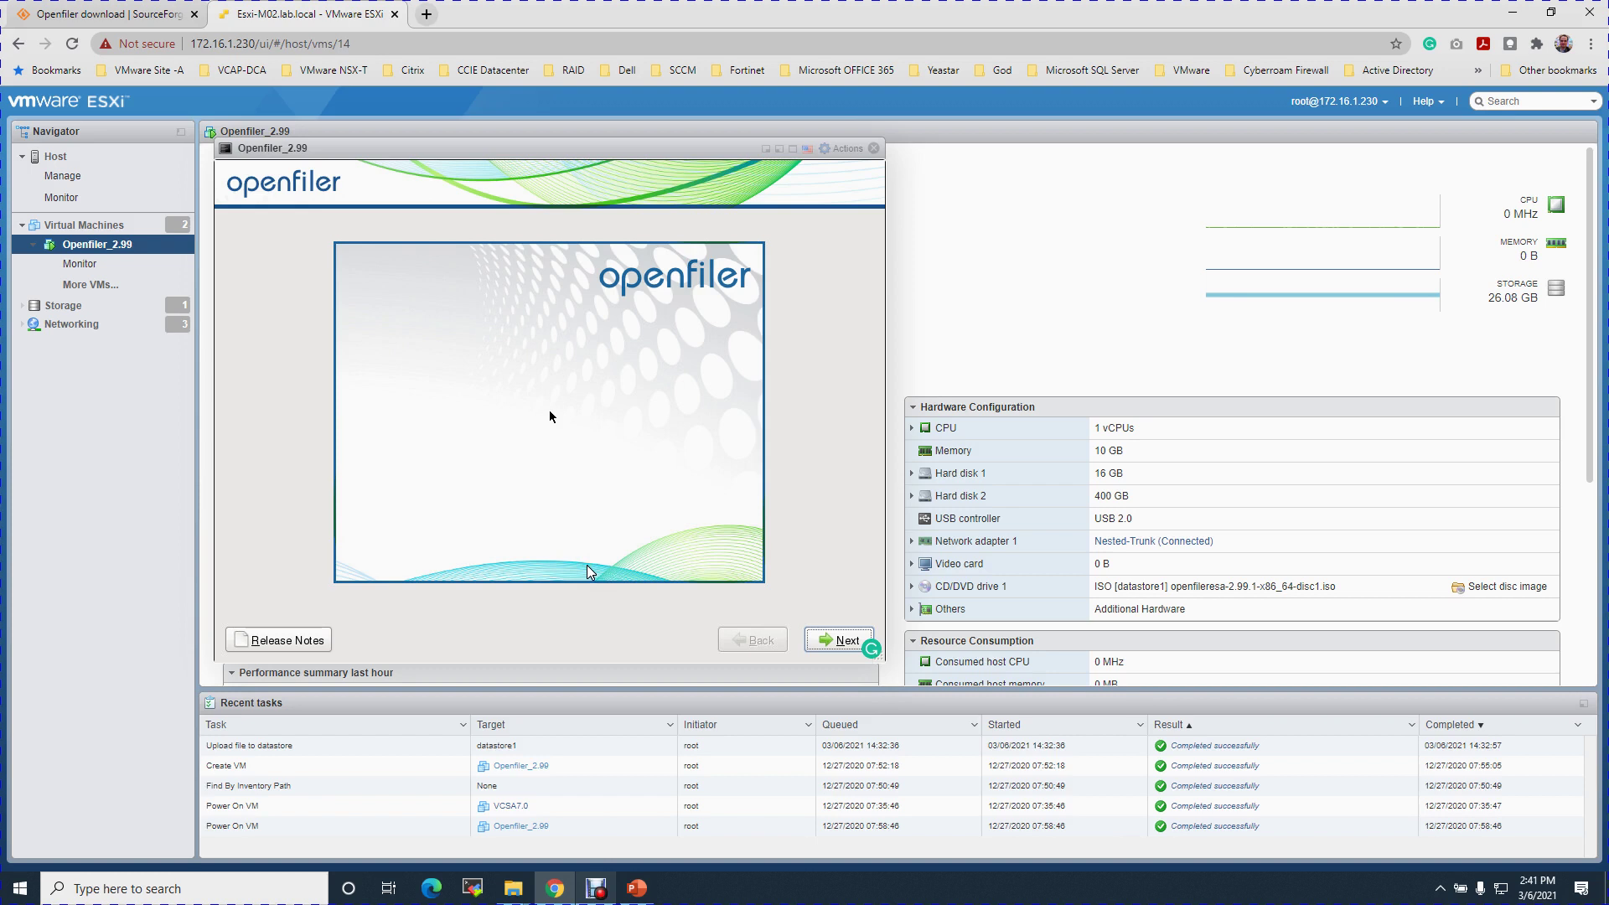
- Continue past the installer's welcome page and accept U.S. English as the keyboard layout
{"action": "key", "text": "Return"}
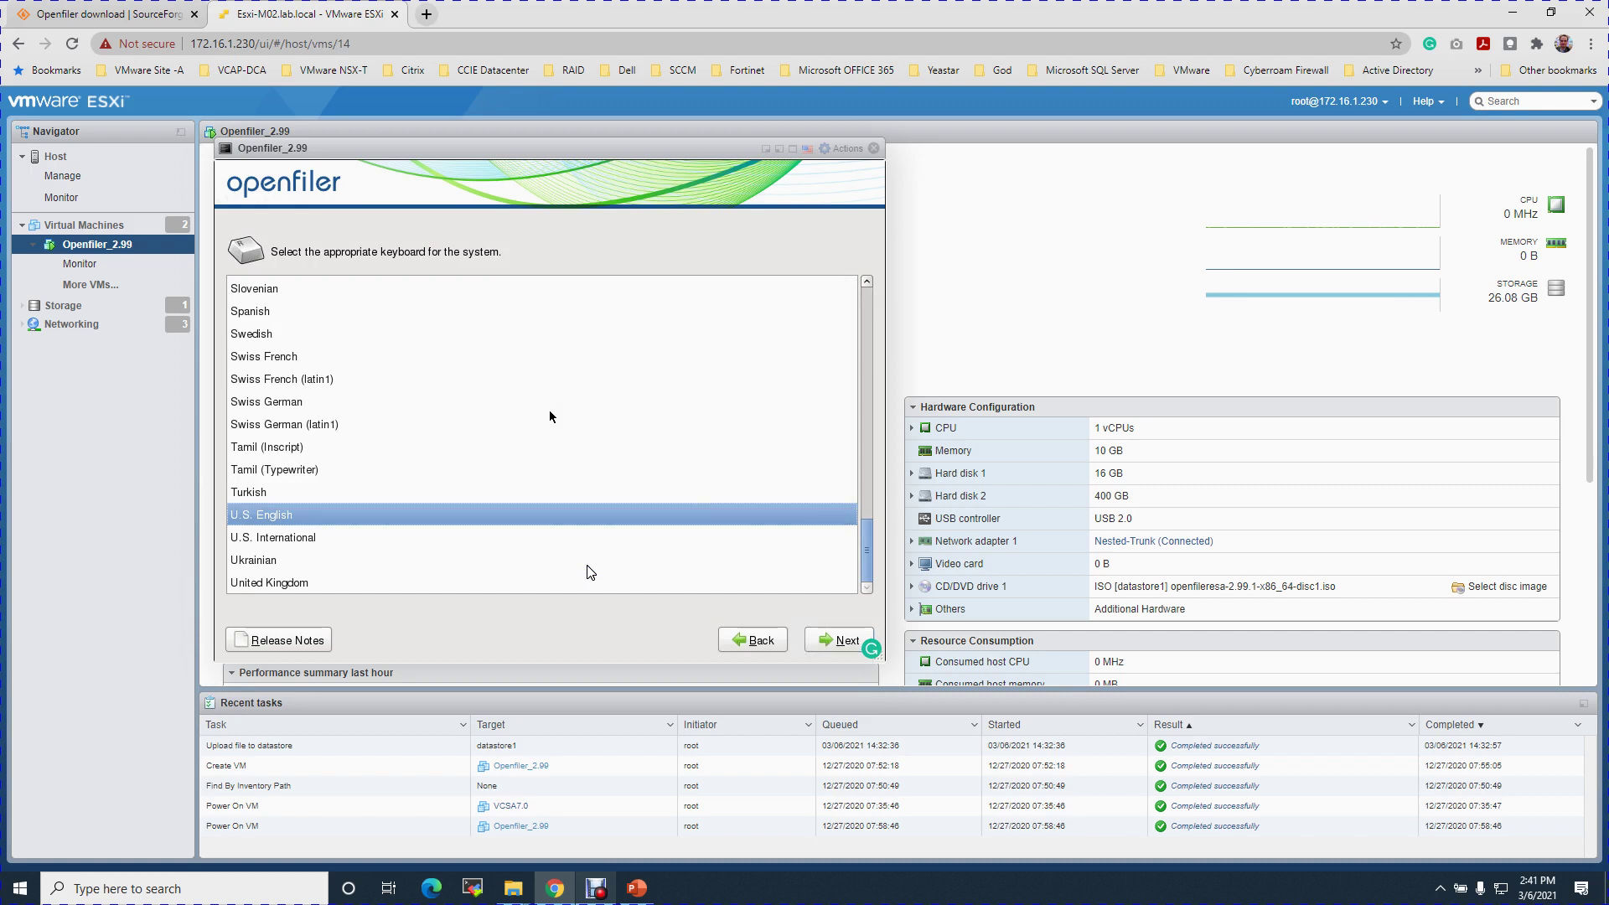
{"action": "key", "text": "Tab"}
{"action": "key", "text": "Tab"}
{"action": "key", "text": "Tab"}
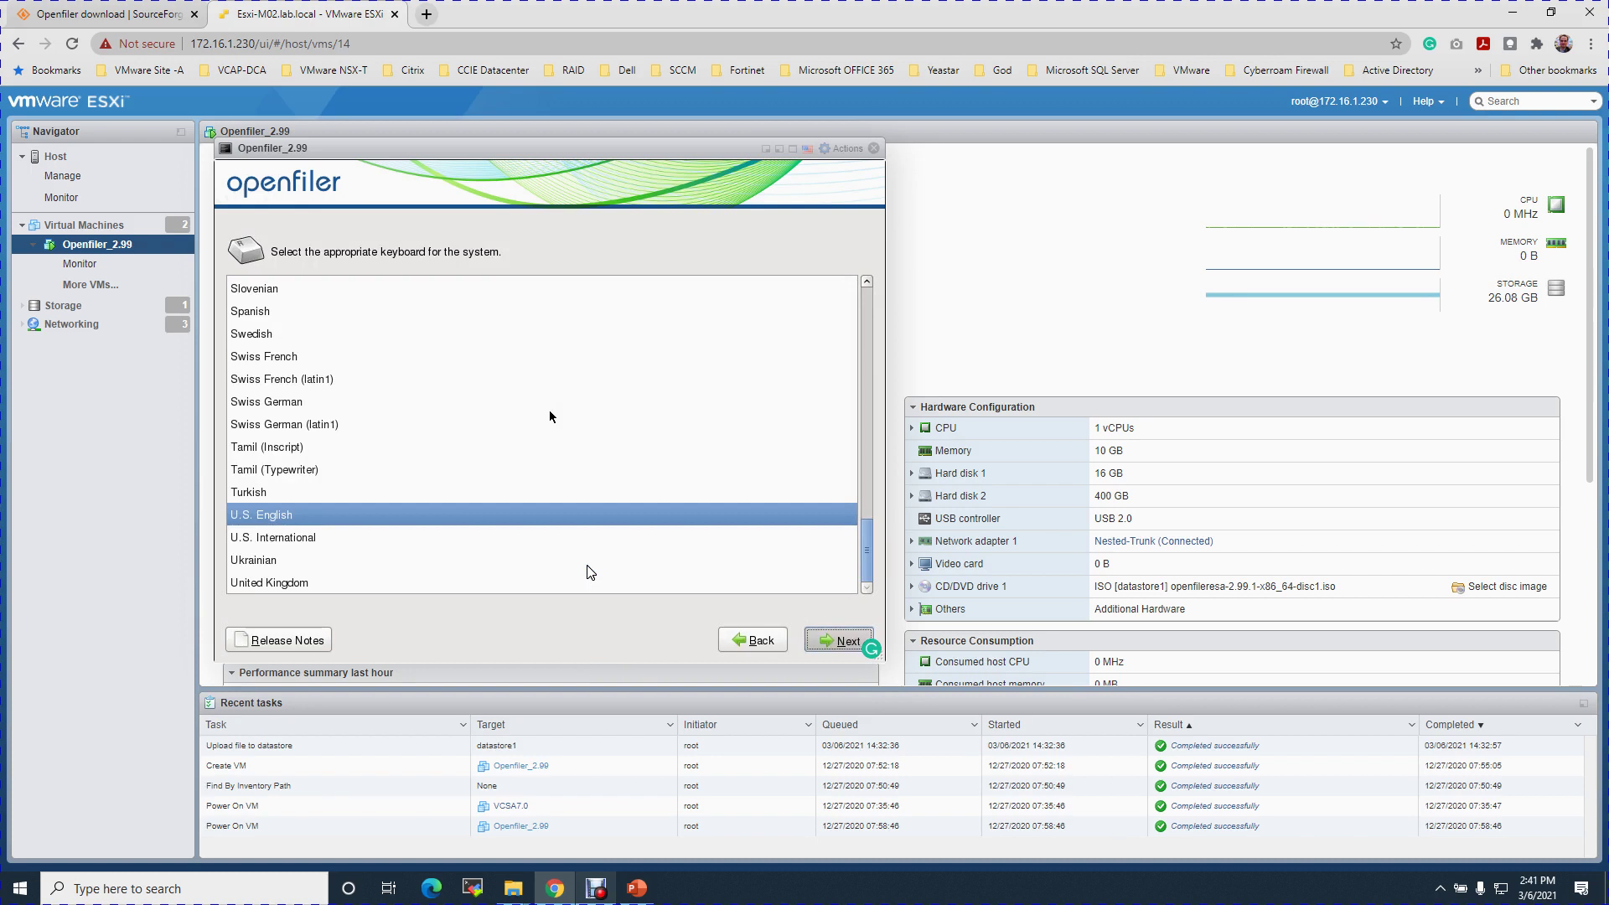
{"action": "key", "text": "Return"}
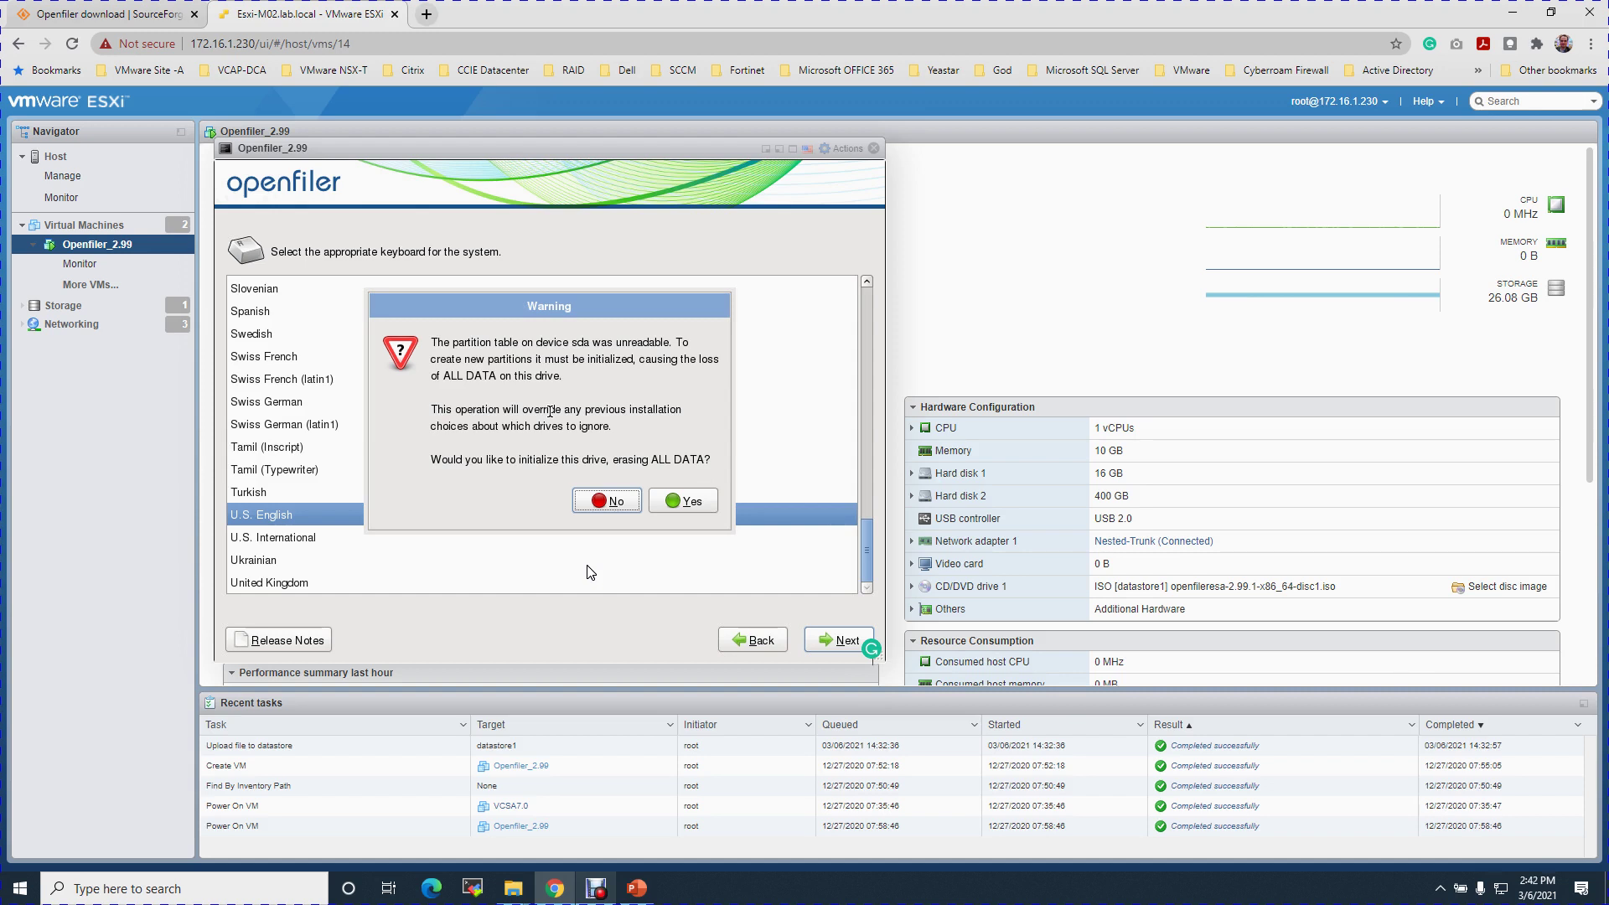
- Agree to initialize both virtual drives, erasing all their data
{"action": "key", "text": "Tab"}
{"action": "key", "text": "Return"}
{"action": "key", "text": "Tab"}
{"action": "key", "text": "Return"}
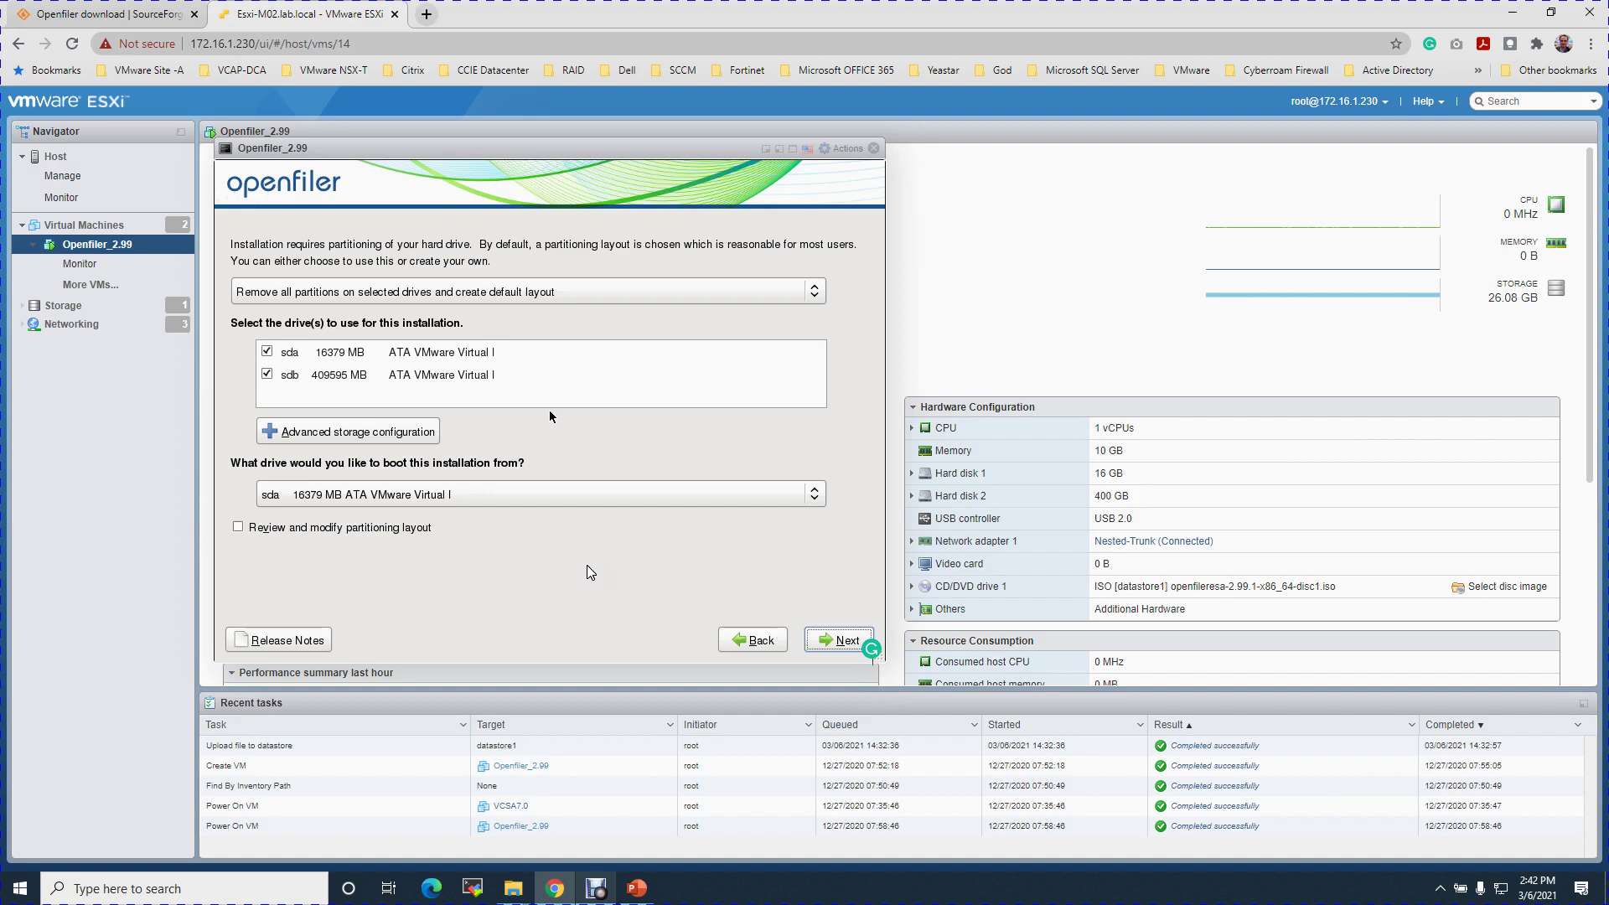
- Set the partitioning scheme to use free space on selected drives and create default layout
{"action": "key", "text": "Tab"}
{"action": "key", "text": "Down"}
{"action": "key", "text": "Down"}
{"action": "key", "text": "Down"}
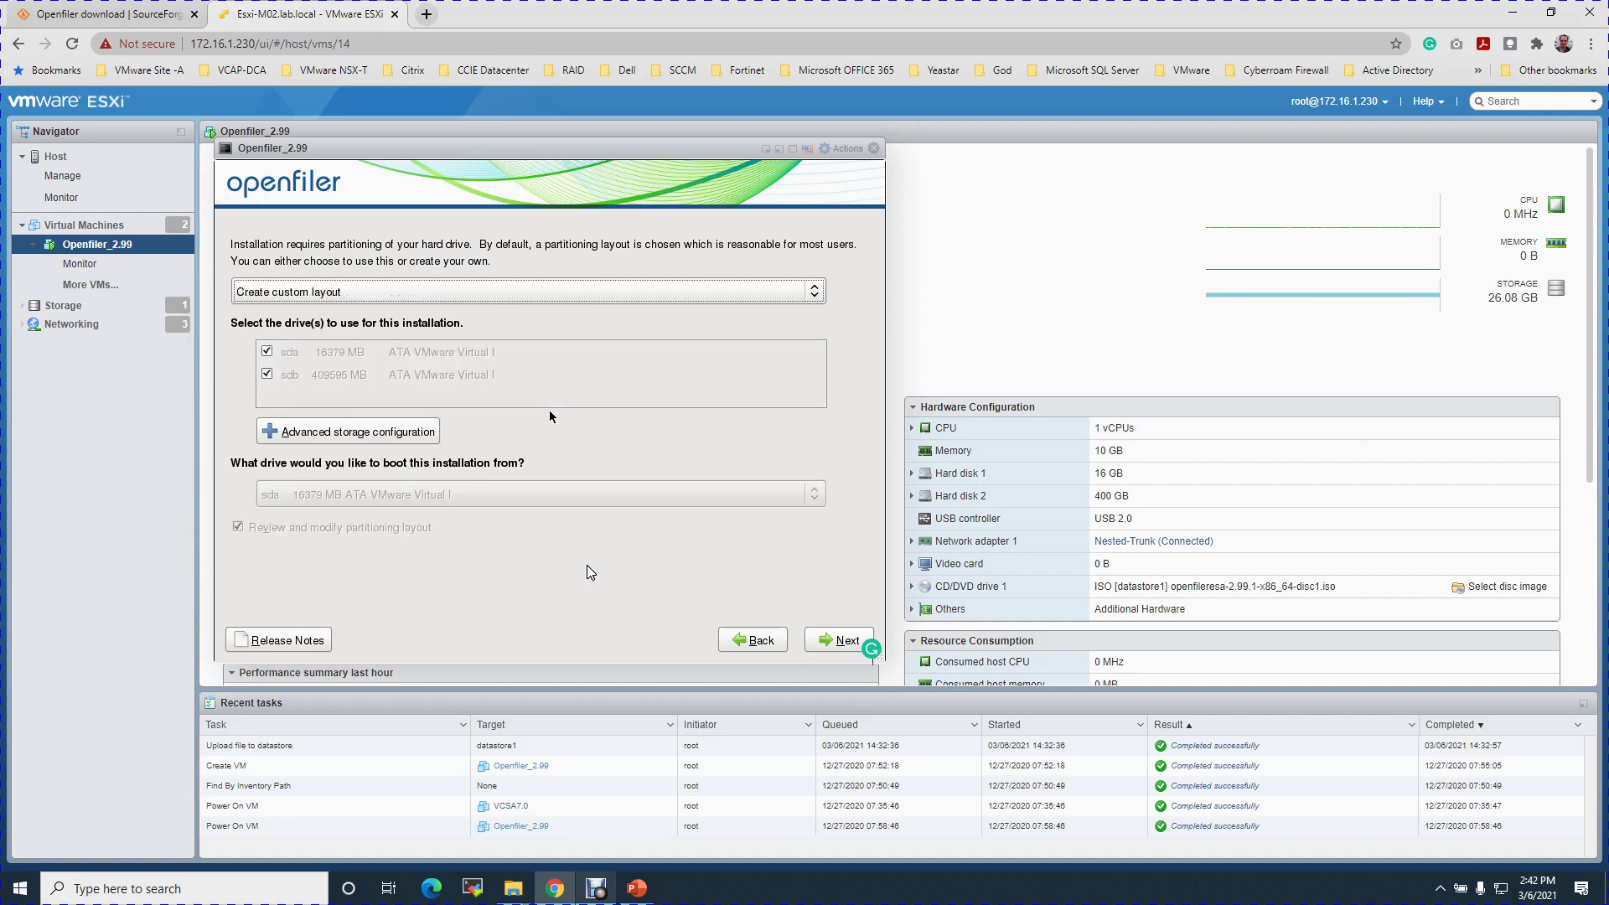
{"action": "key", "text": "Up"}
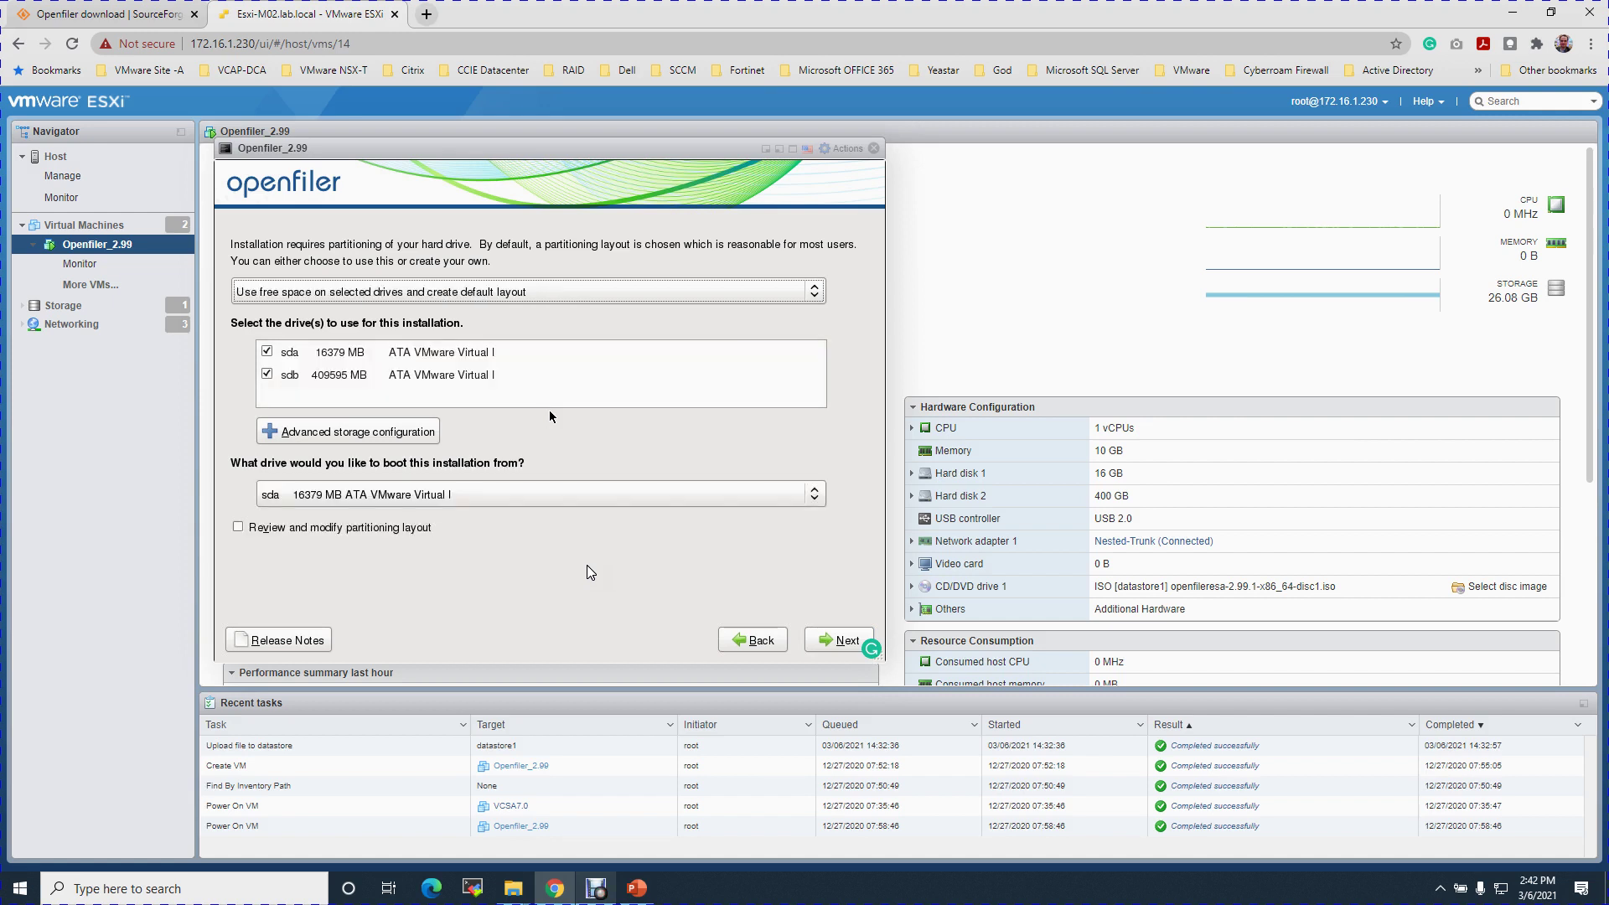
- Exclude the sdb drive from the installation and keep only sda selected
{"action": "key", "text": "Tab"}
{"action": "key", "text": "Down"}
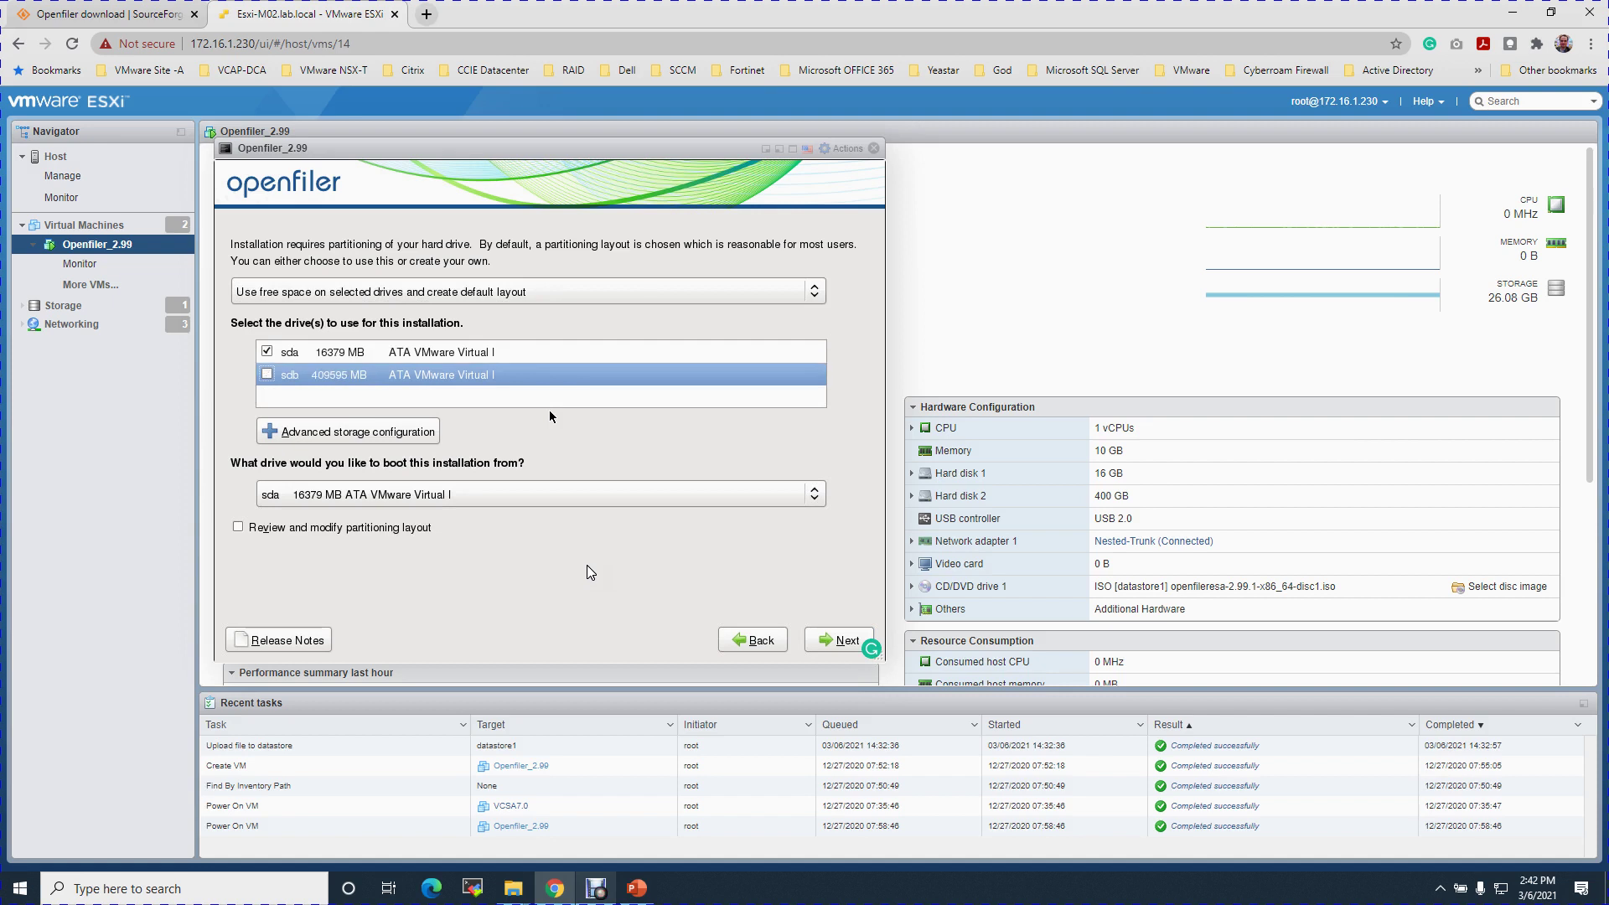
{"action": "key", "text": "Up"}
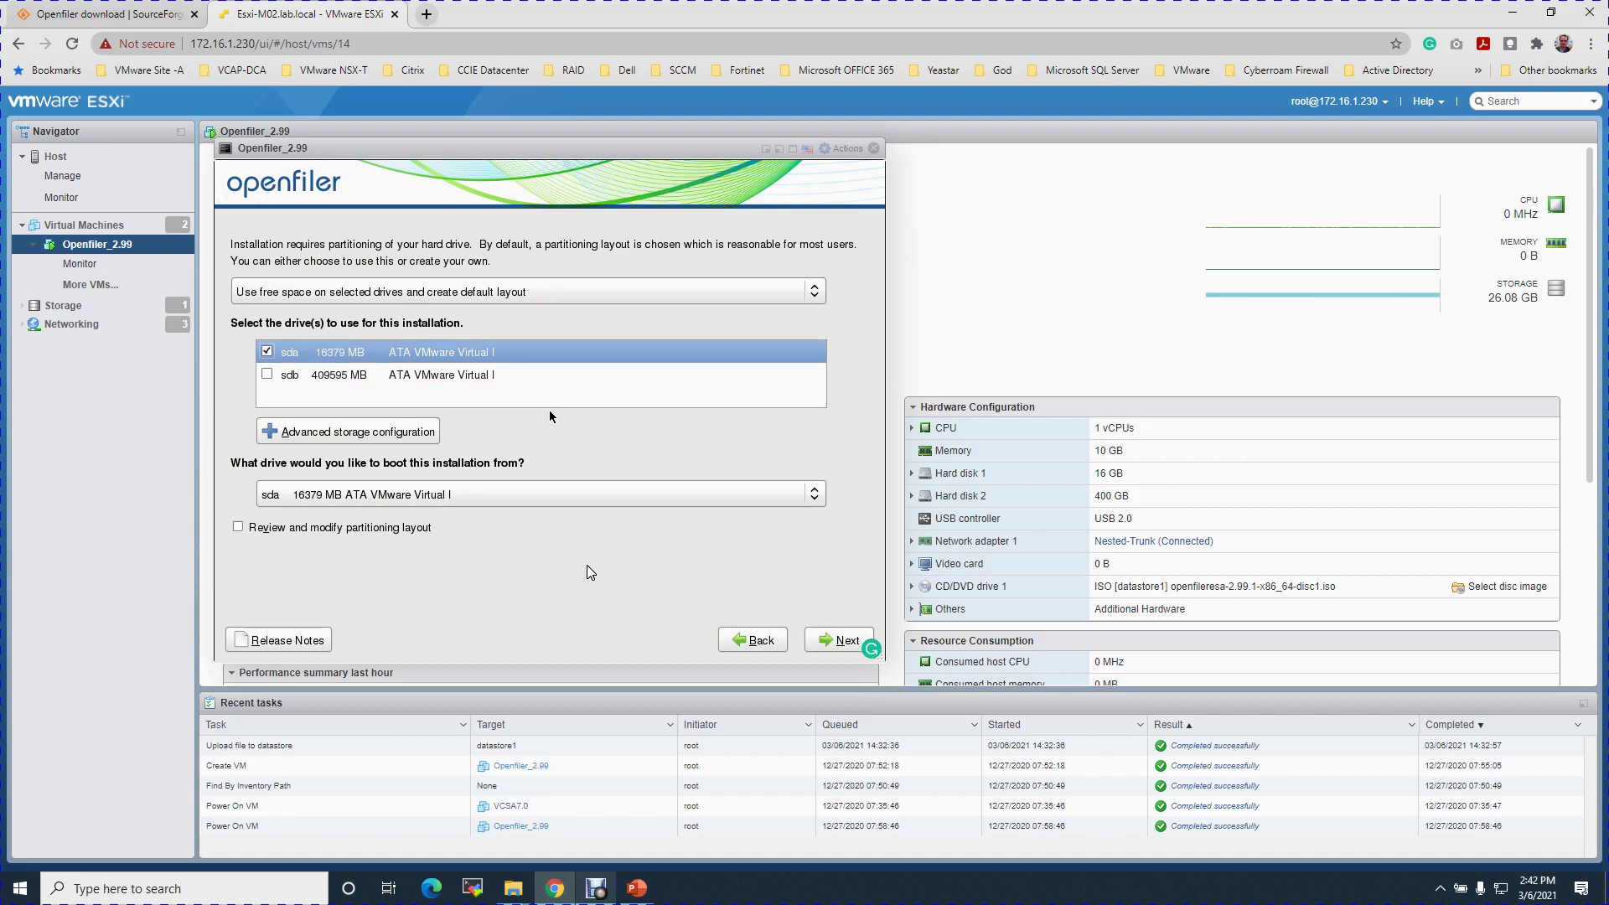
- Change the partitioning scheme to create custom layout and continue to the partition editor
{"action": "key", "text": "shift+Tab"}
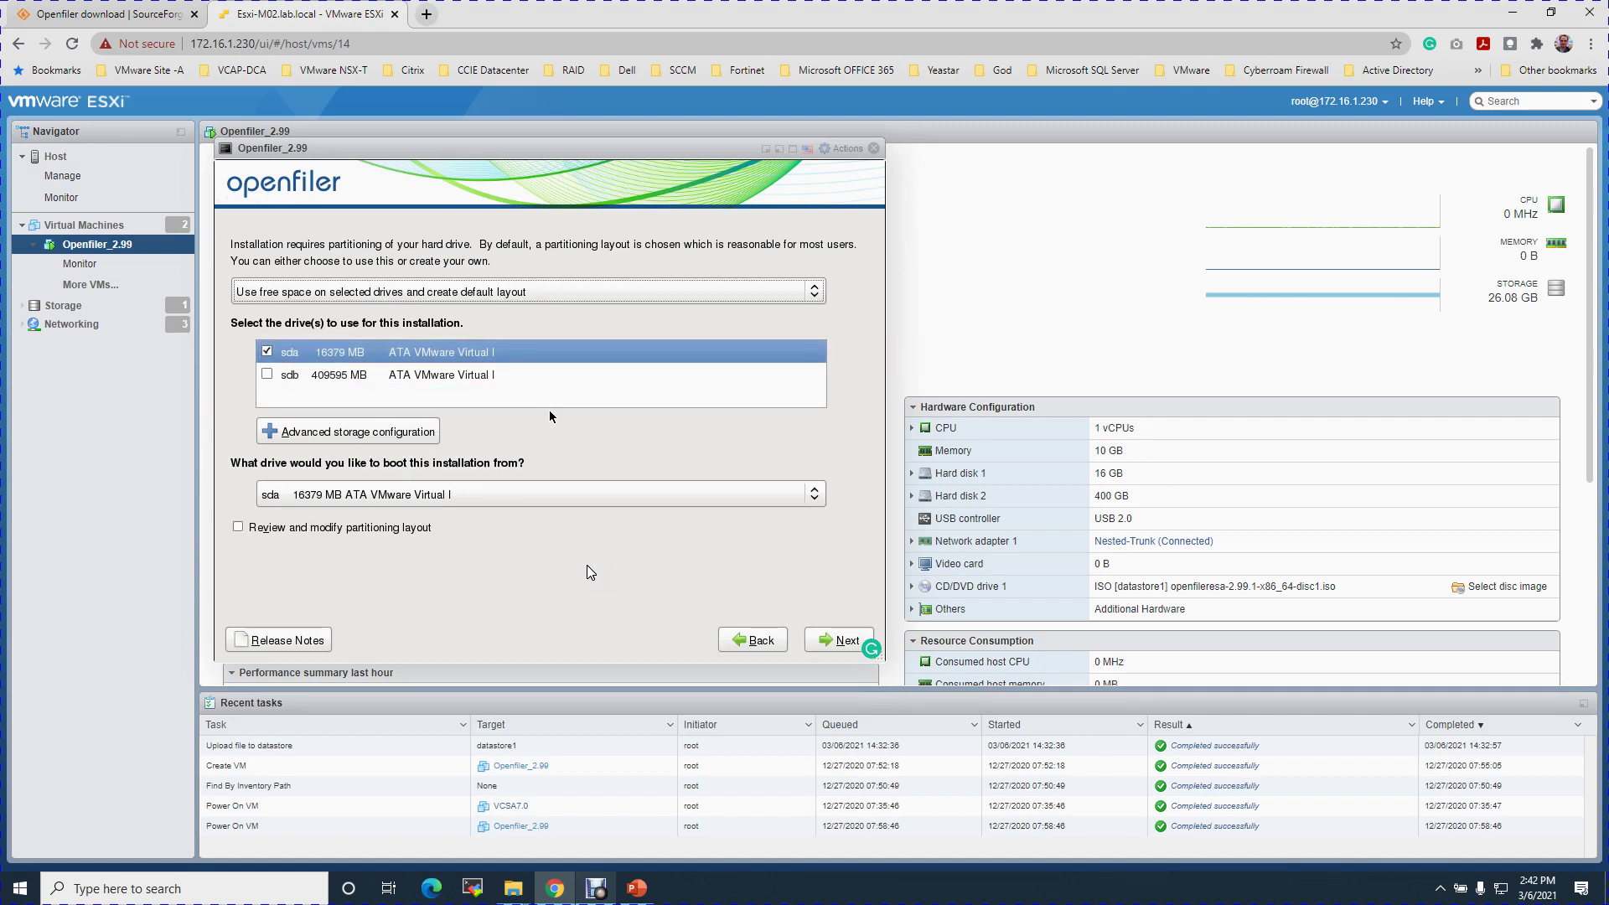
{"action": "key", "text": "Down"}
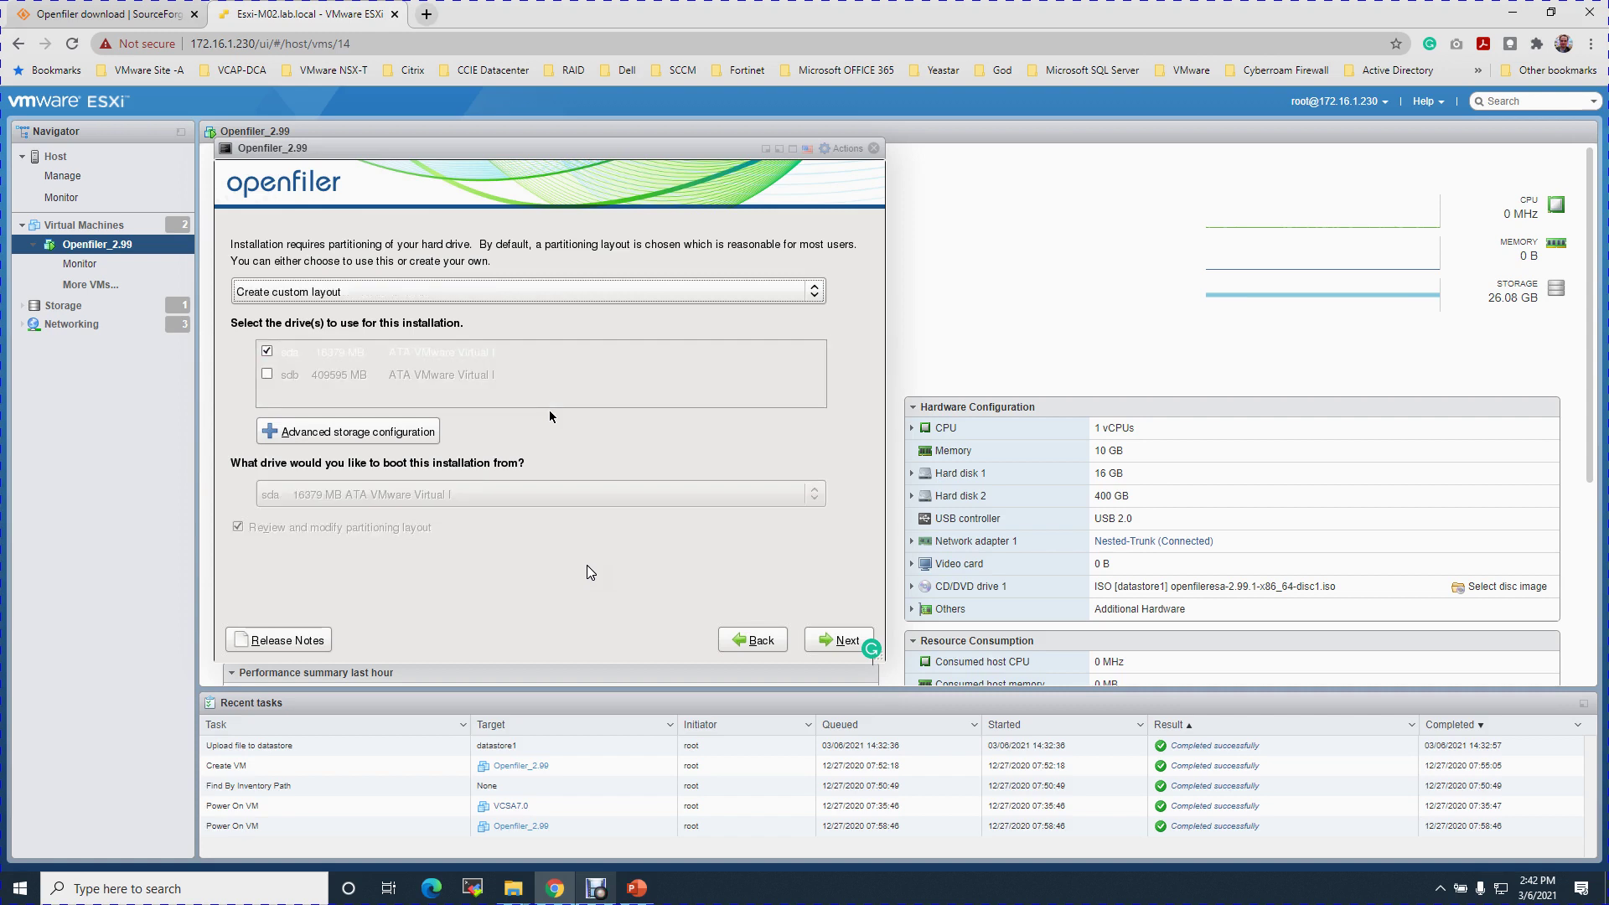
{"action": "key", "text": "Tab"}
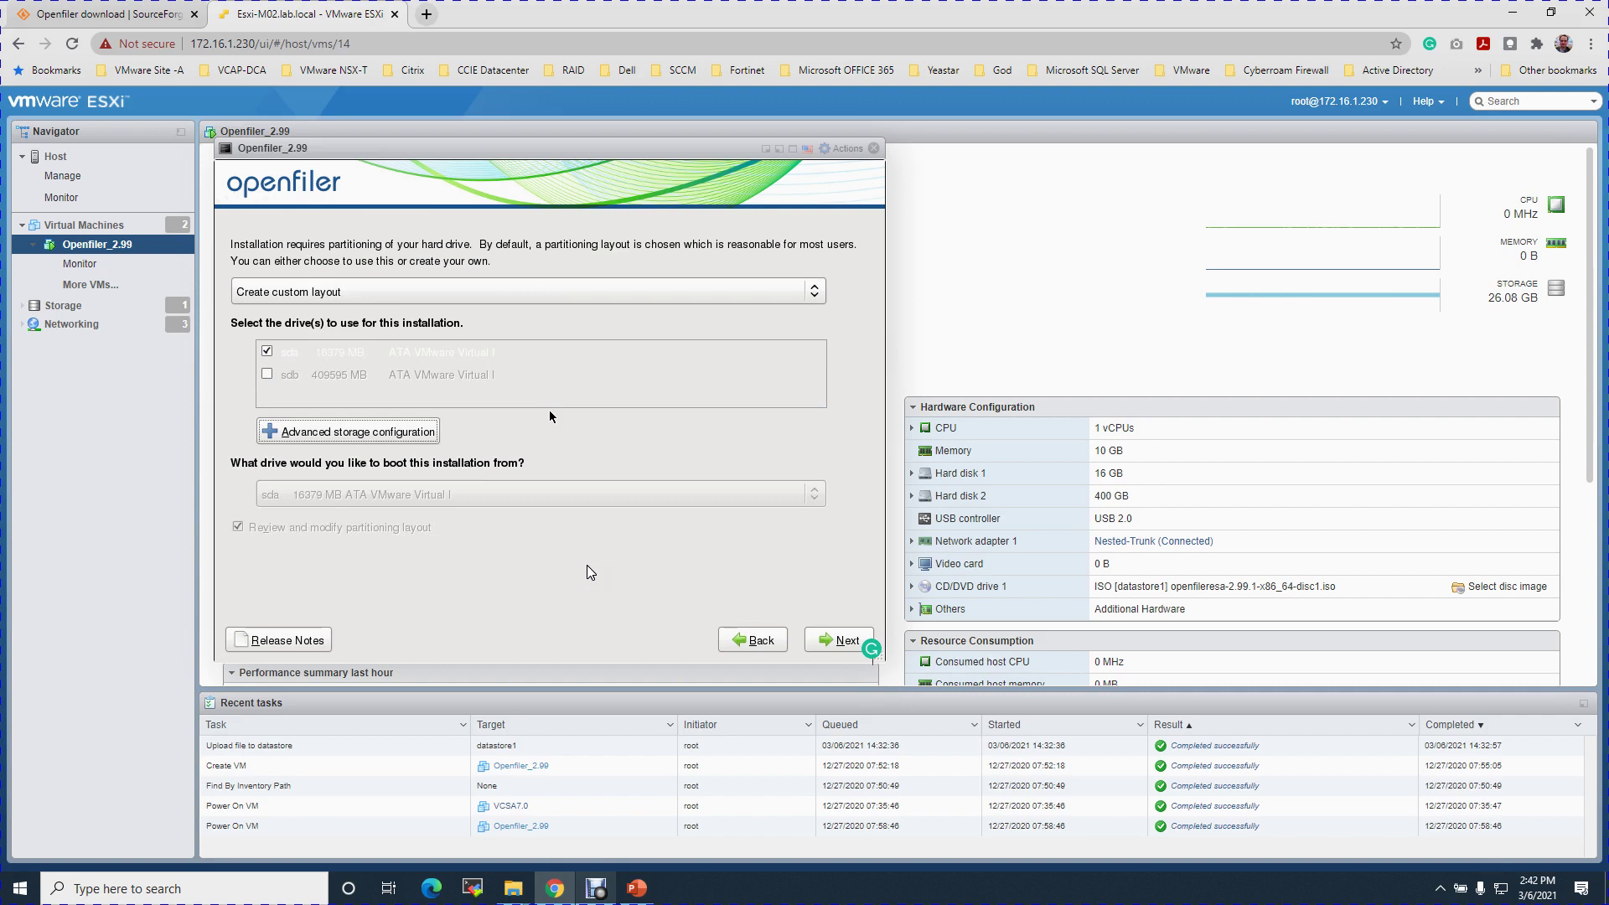
{"action": "key", "text": "Tab"}
{"action": "key", "text": "Tab"}
{"action": "key", "text": "Tab"}
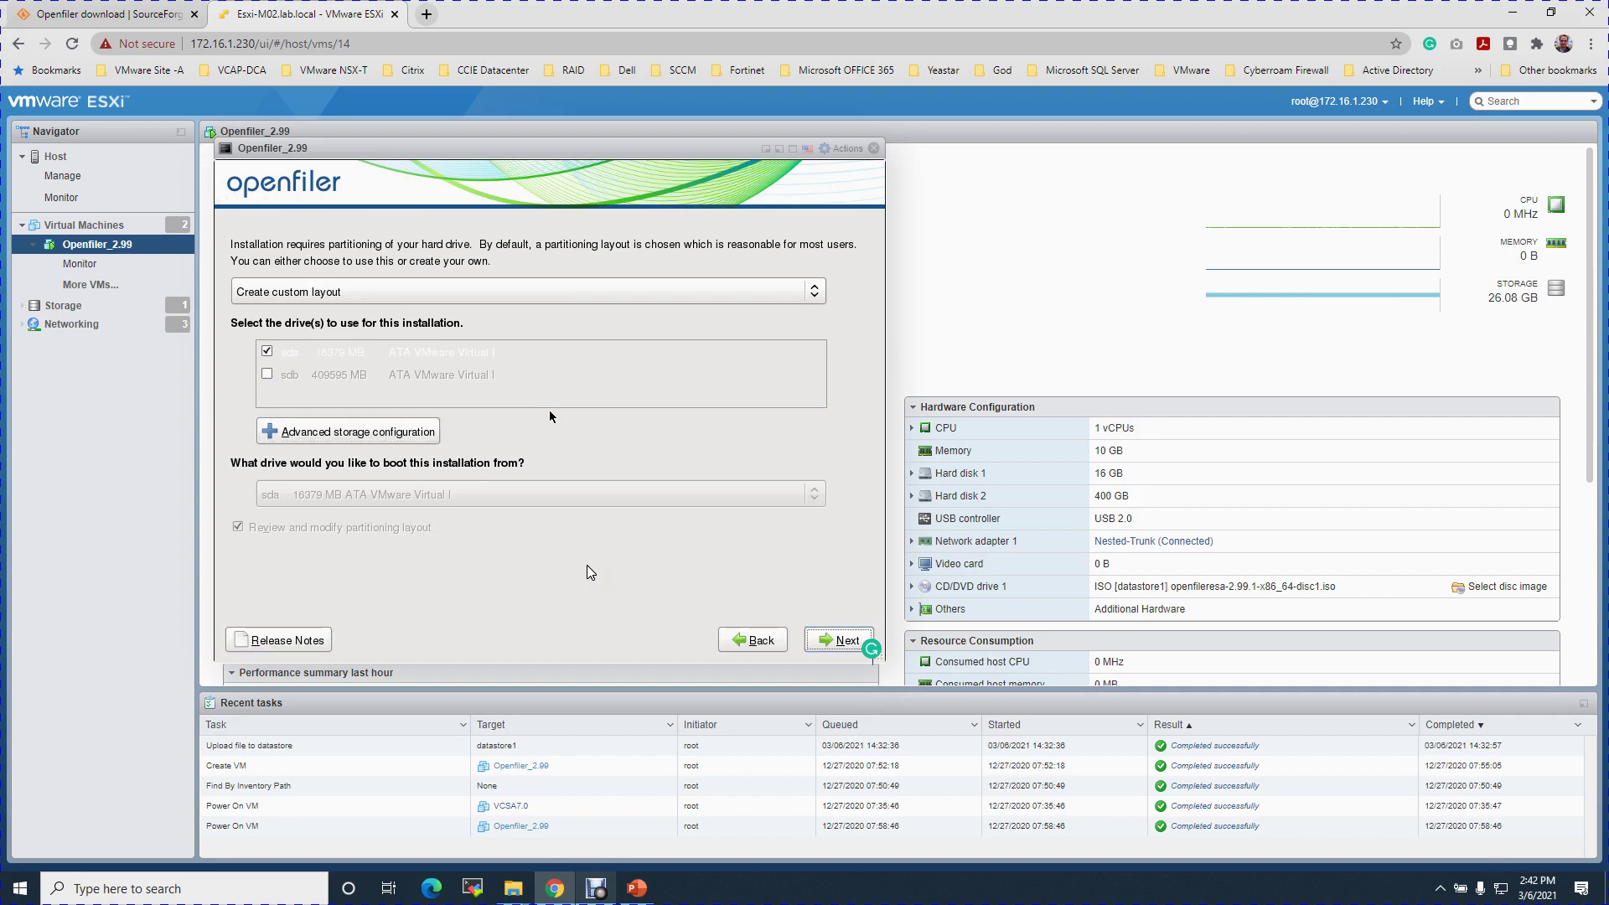
{"action": "key", "text": "Return"}
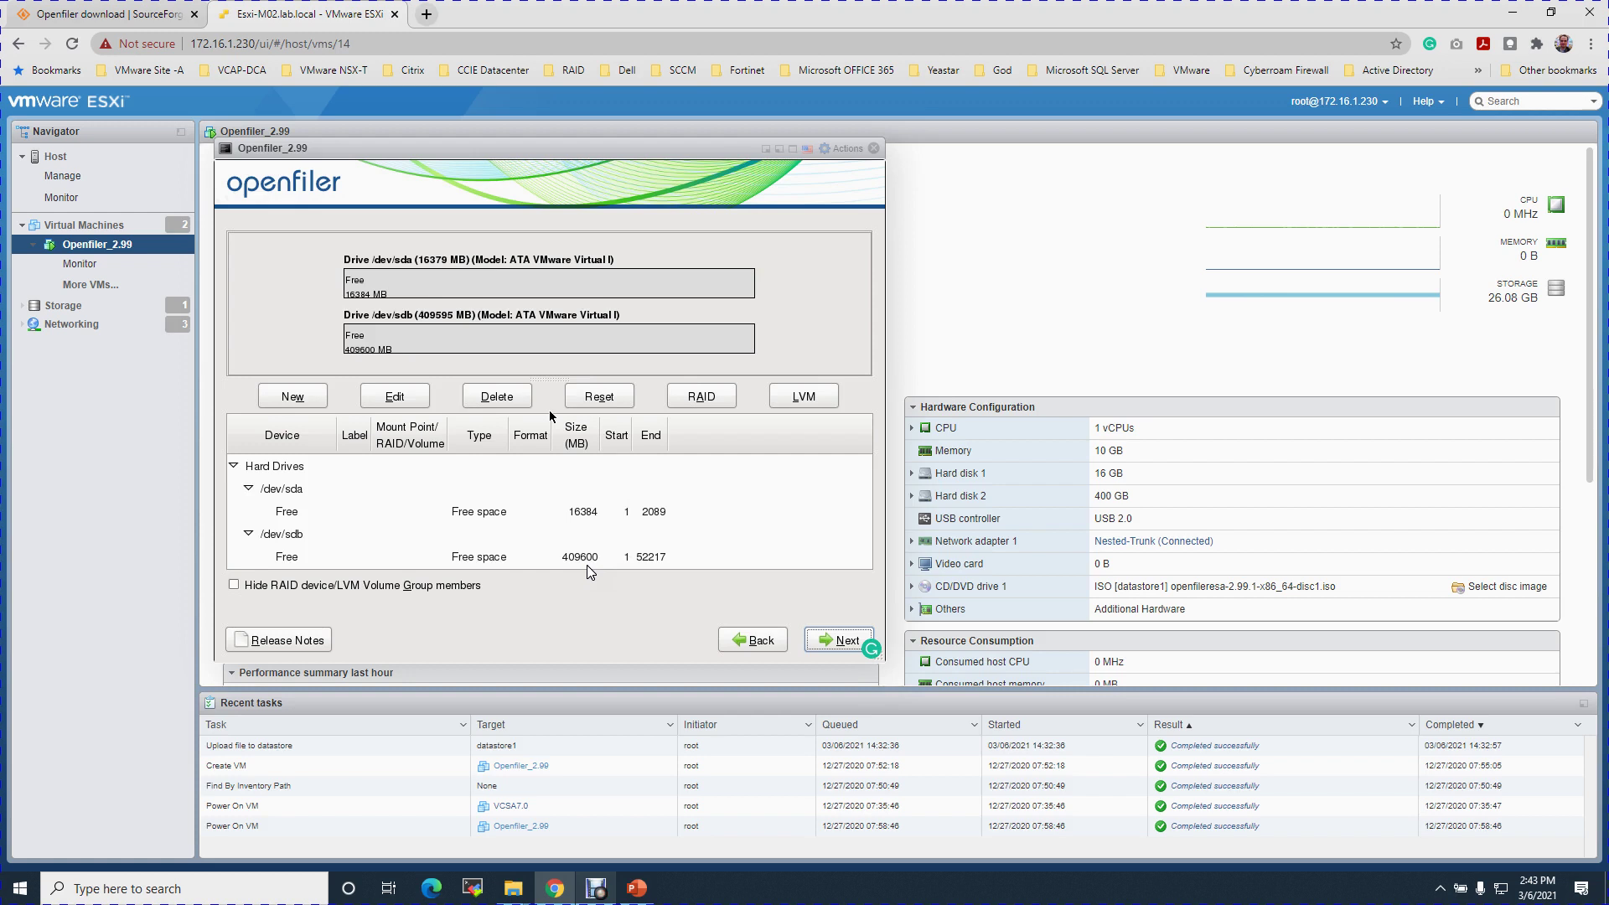
- Select the /dev/sda drive and start adding a new partition
{"action": "key", "text": "Tab"}
{"action": "key", "text": "Tab"}
{"action": "key", "text": "Tab"}
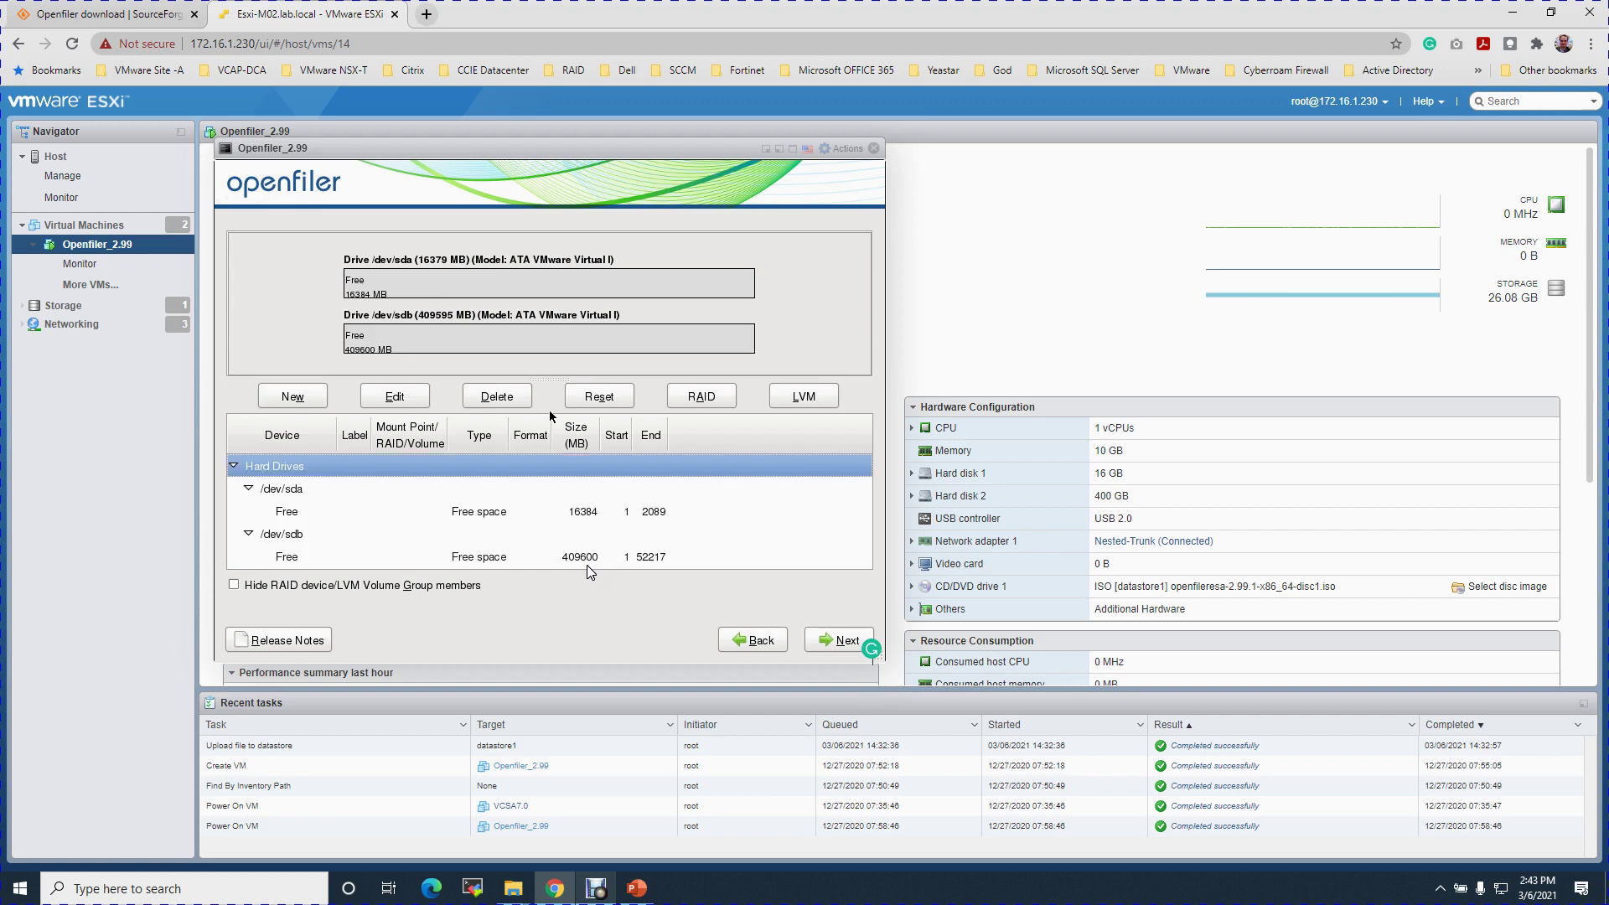
{"action": "key", "text": "Down"}
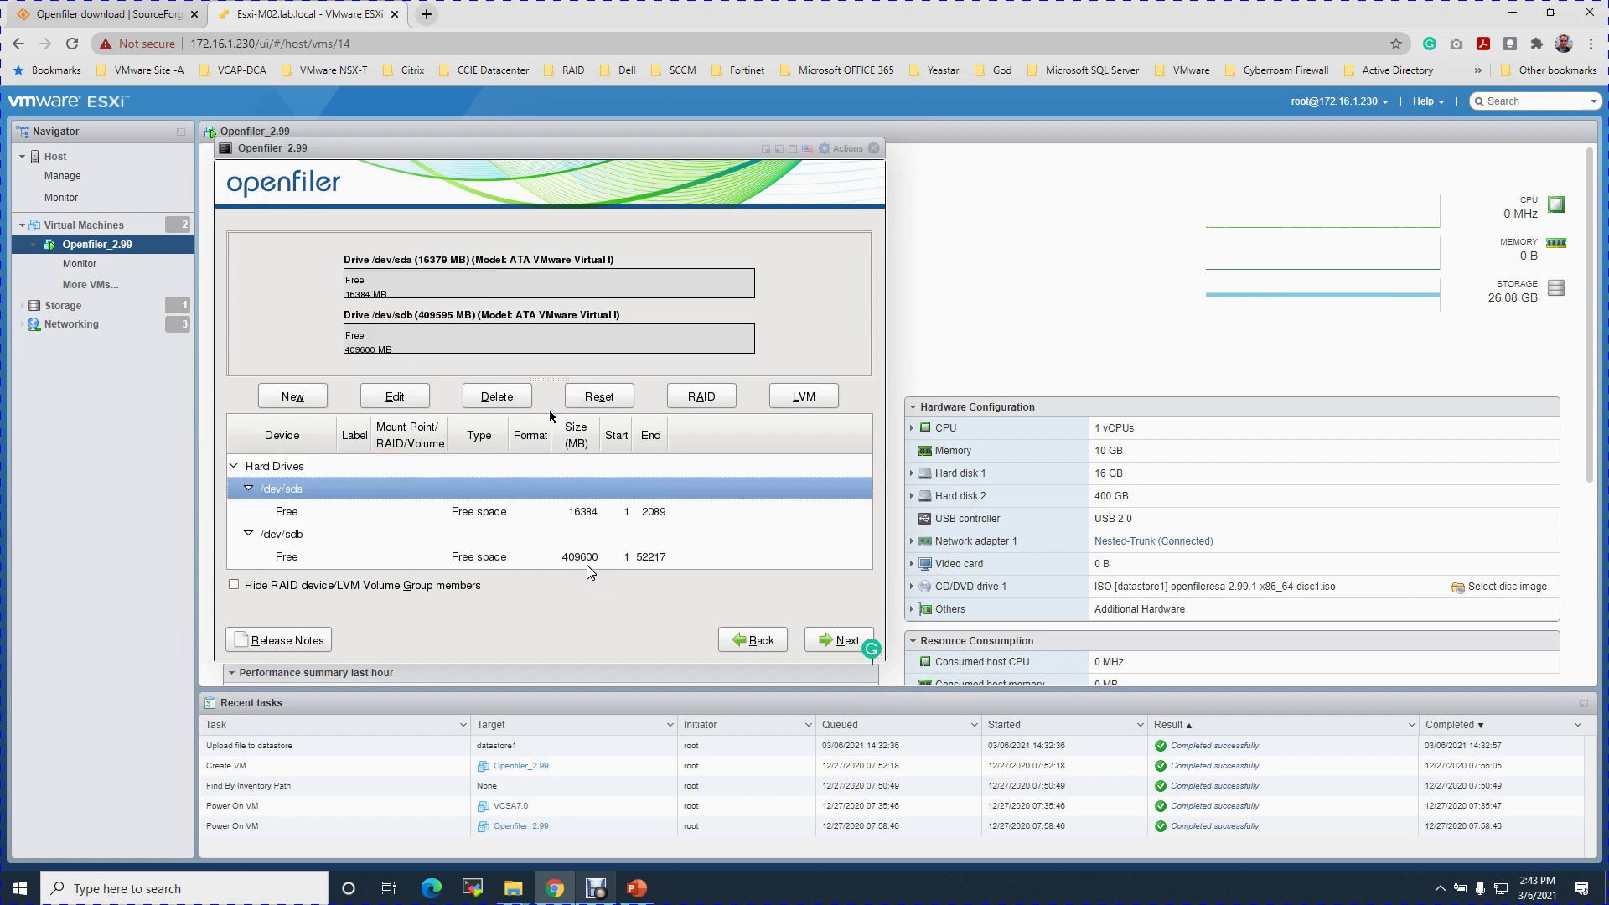
{"action": "key", "text": "shift+Tab"}
{"action": "key", "text": "shift+Tab"}
{"action": "key", "text": "shift+Tab"}
{"action": "key", "text": "shift+Tab"}
{"action": "key", "text": "shift+Tab"}
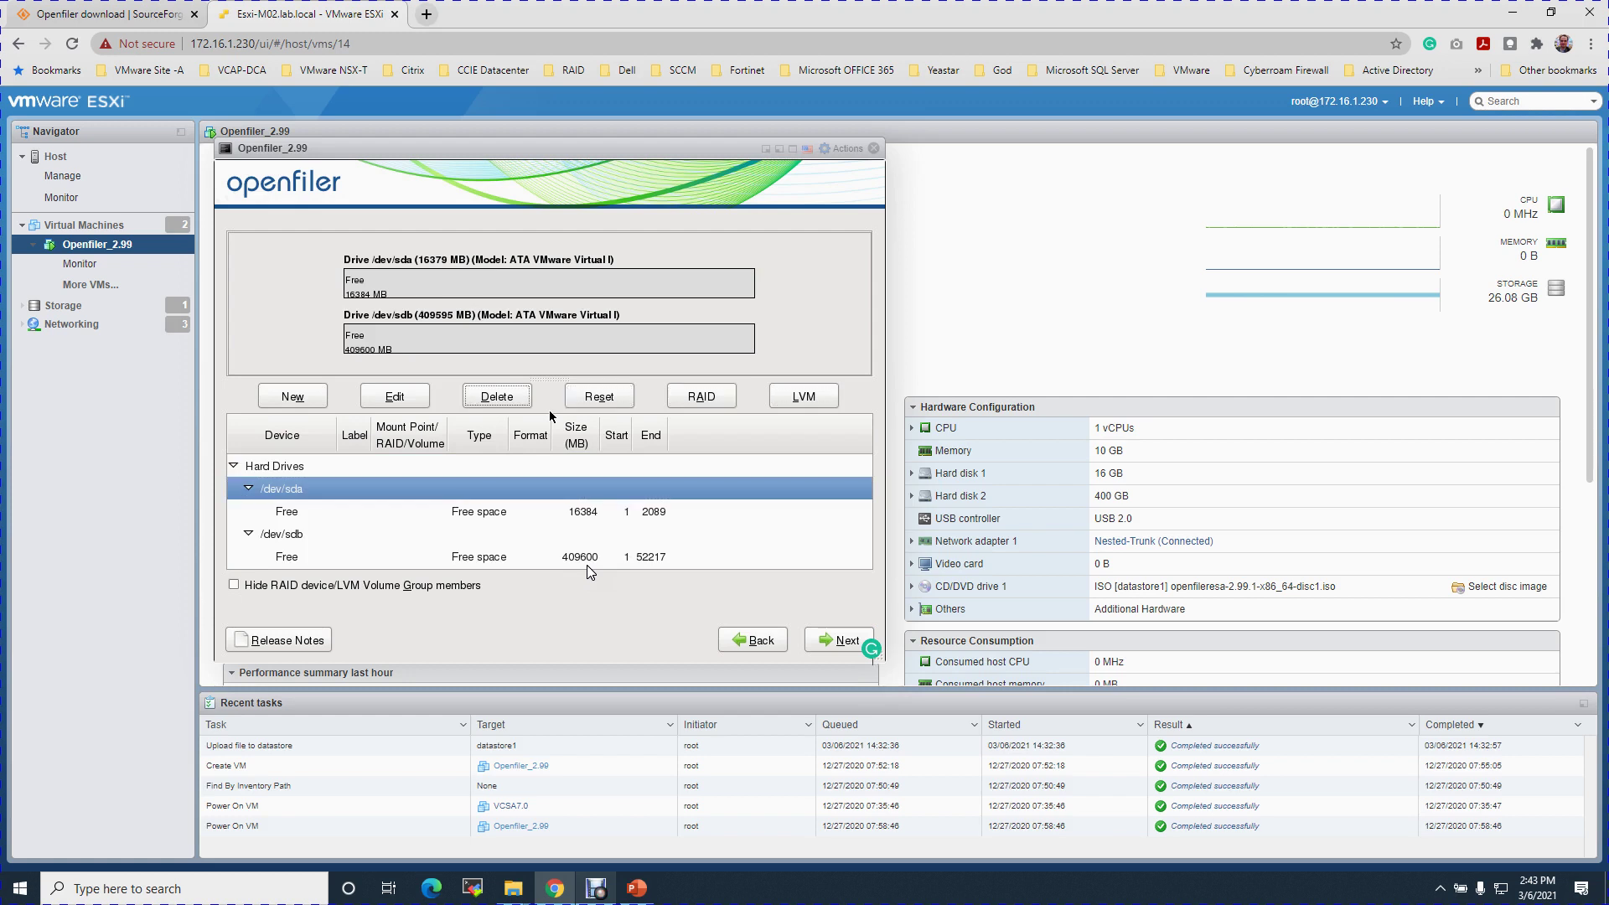
{"action": "key", "text": "shift+Tab"}
{"action": "key", "text": "Return"}
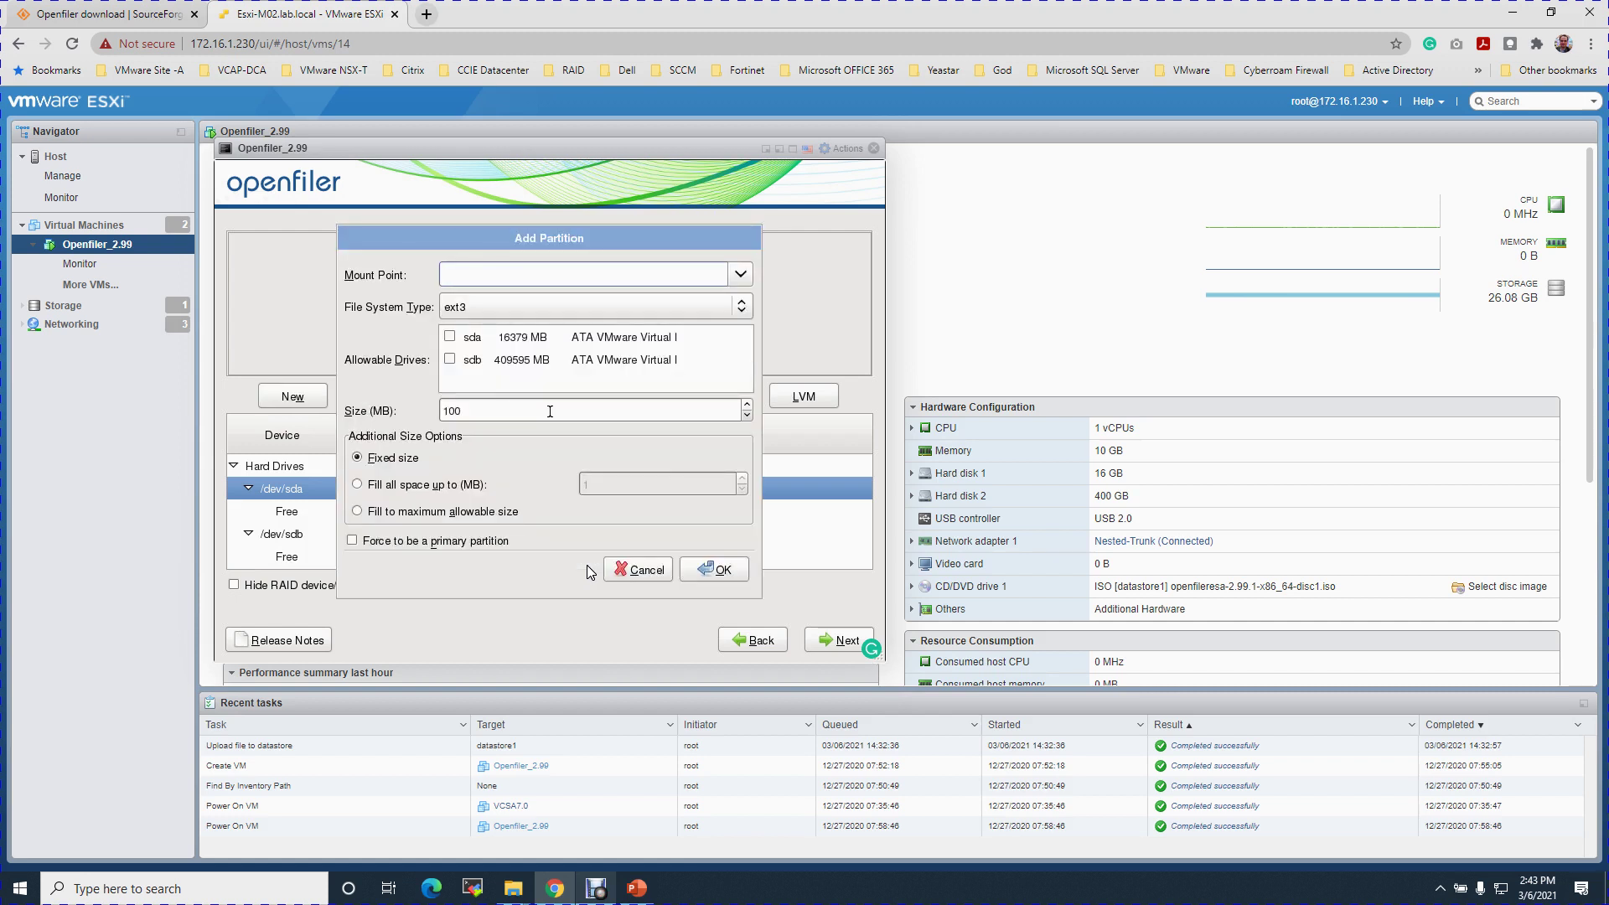
- Add a fixed-size 100 MB ext3 partition mounted at /boot, allowed only on sda
{"action": "type", "text": "/boot"}
{"action": "key", "text": "Tab"}
{"action": "key", "text": "Tab"}
{"action": "key", "text": "Tab"}
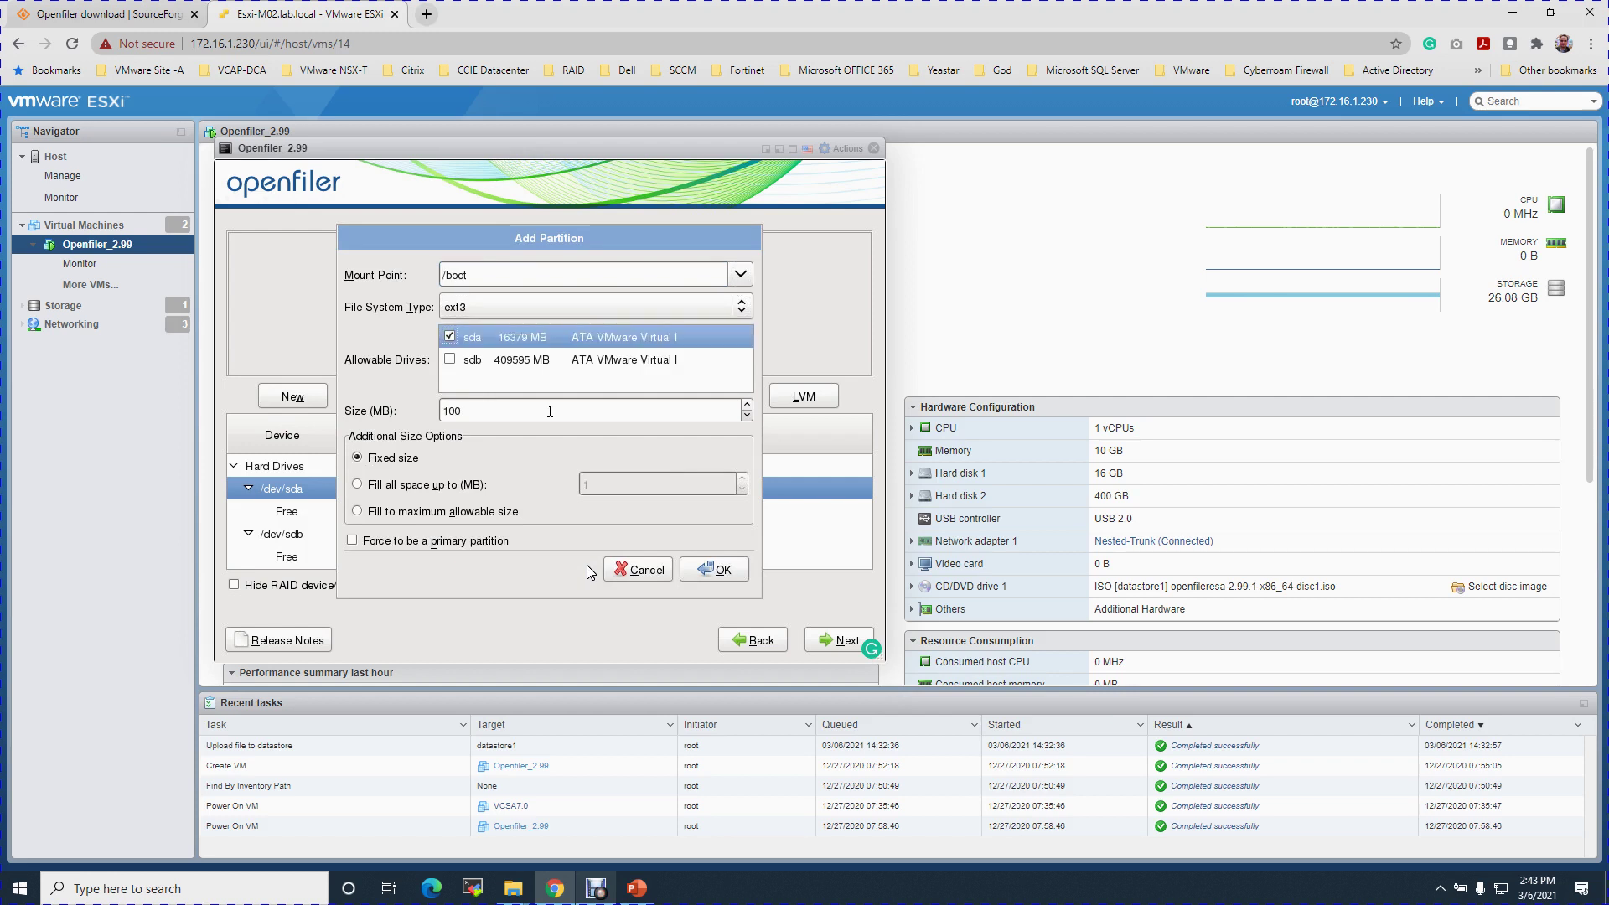
{"action": "key", "text": "Tab"}
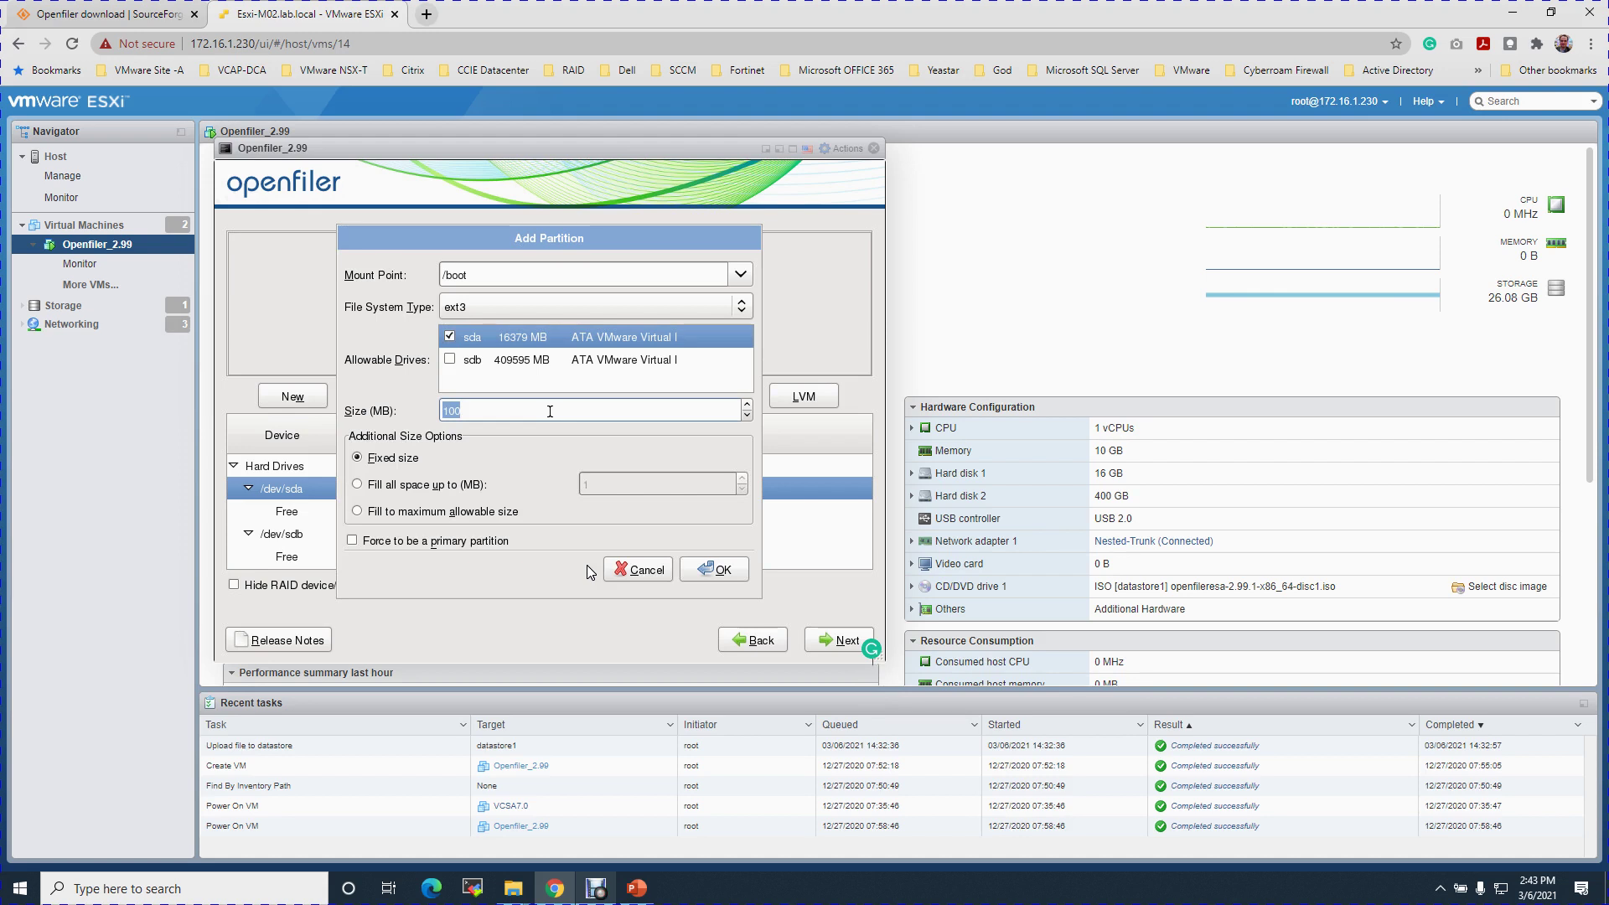
{"action": "key", "text": "Tab"}
{"action": "key", "text": "Tab"}
{"action": "key", "text": "Tab"}
{"action": "key", "text": "Tab"}
{"action": "key", "text": "Return"}
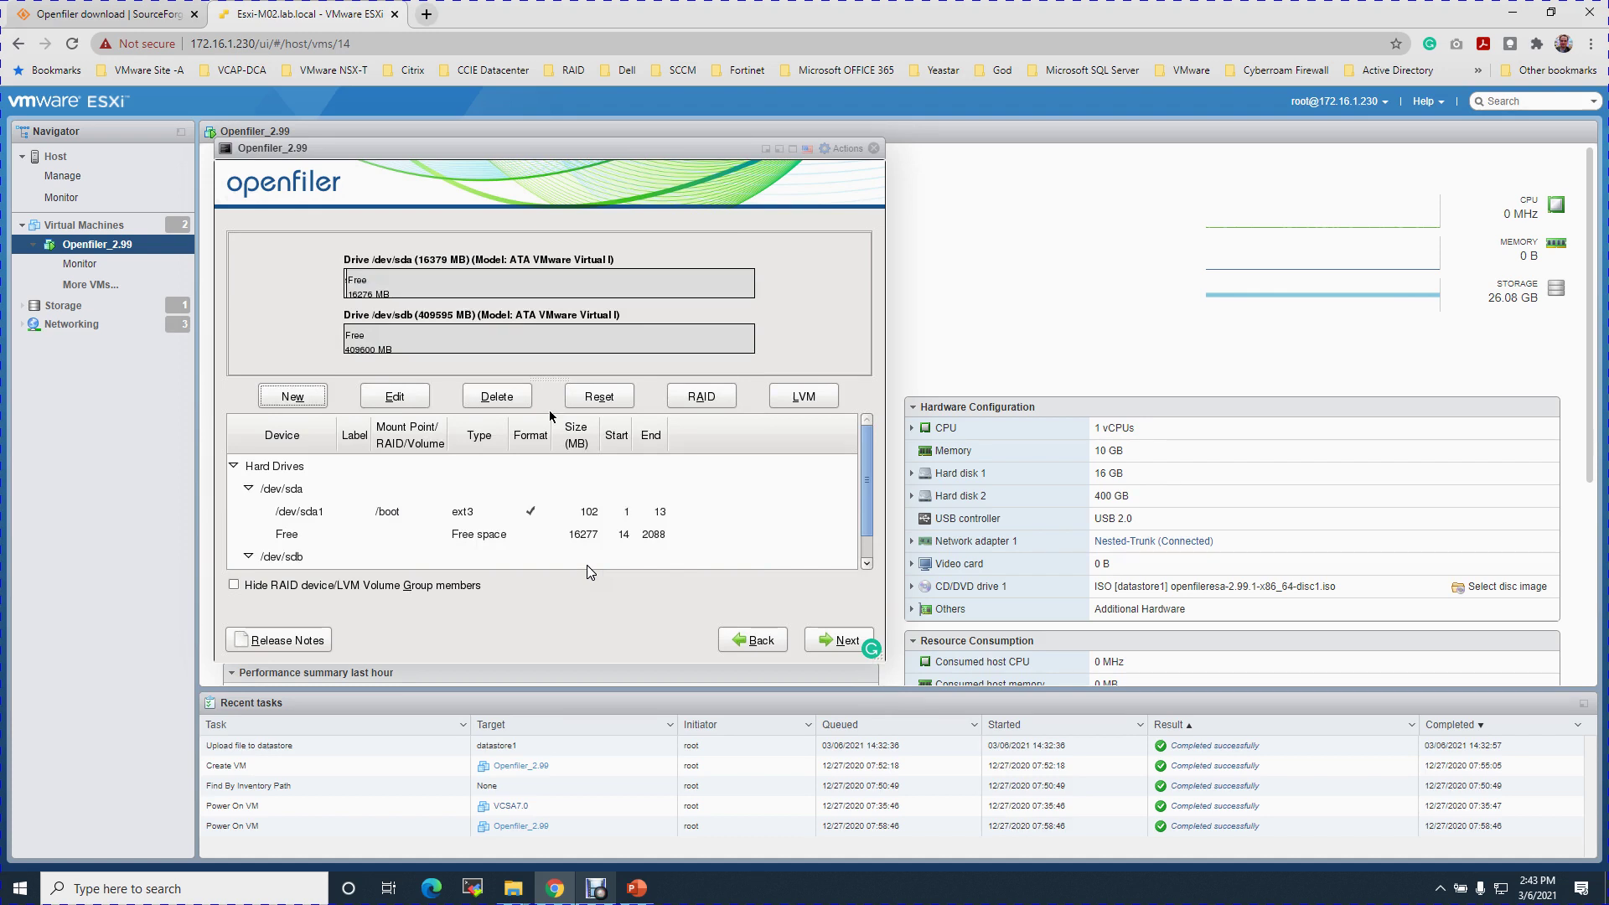
- Start another ext3 partition with mount point / and allow it only on sda
{"action": "key", "text": "Return"}
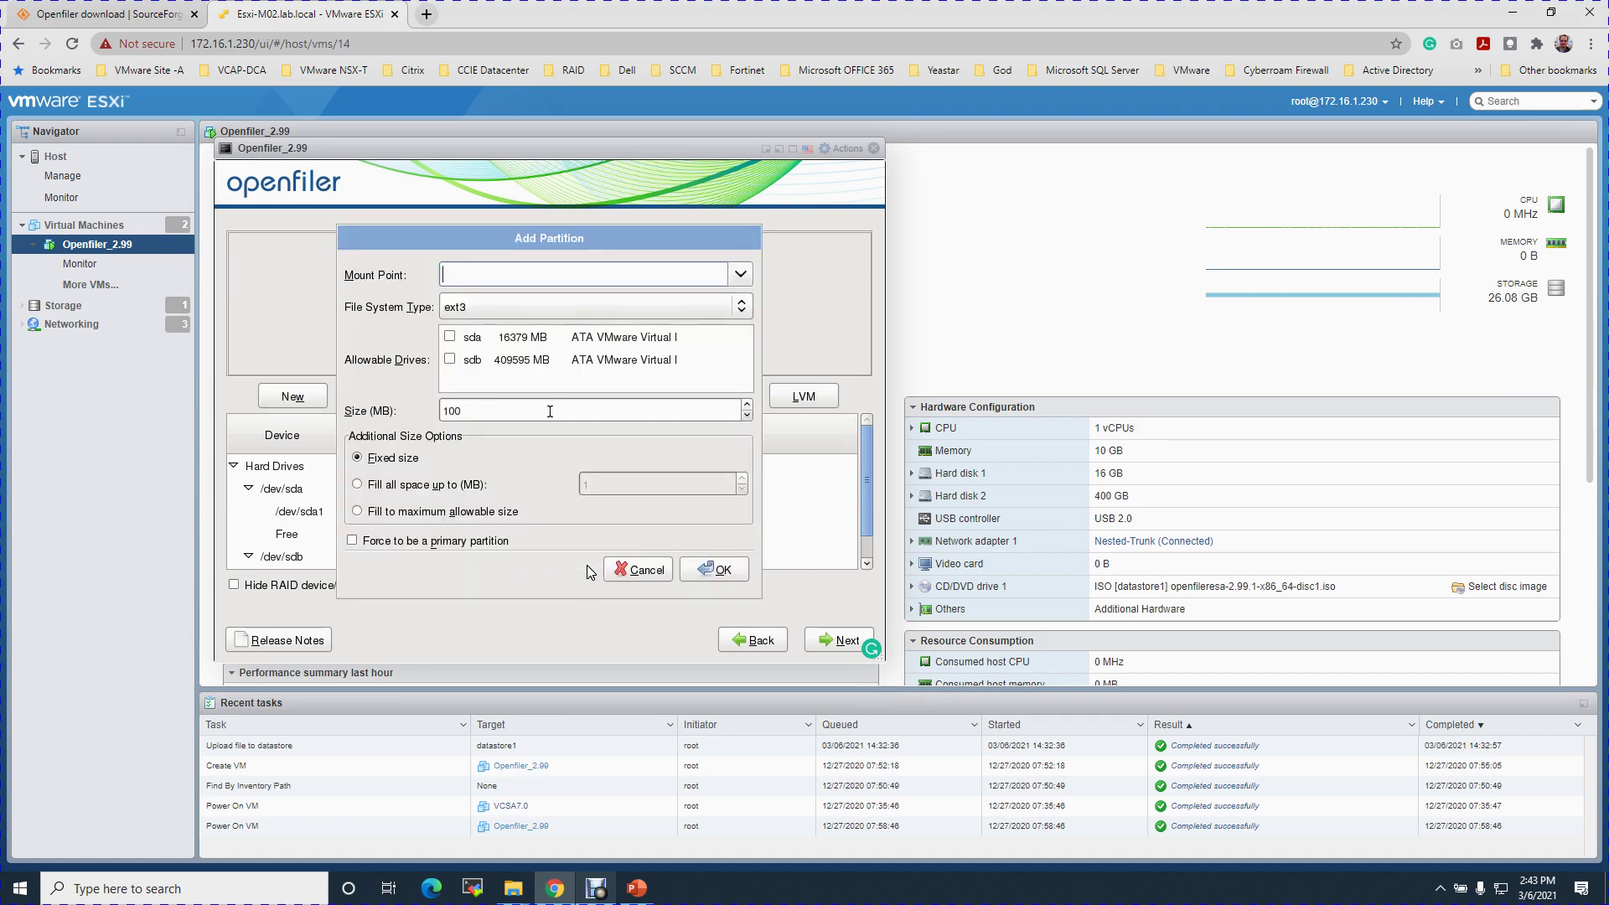
{"action": "type", "text": "/"}
{"action": "key", "text": "Tab"}
{"action": "key", "text": "Tab"}
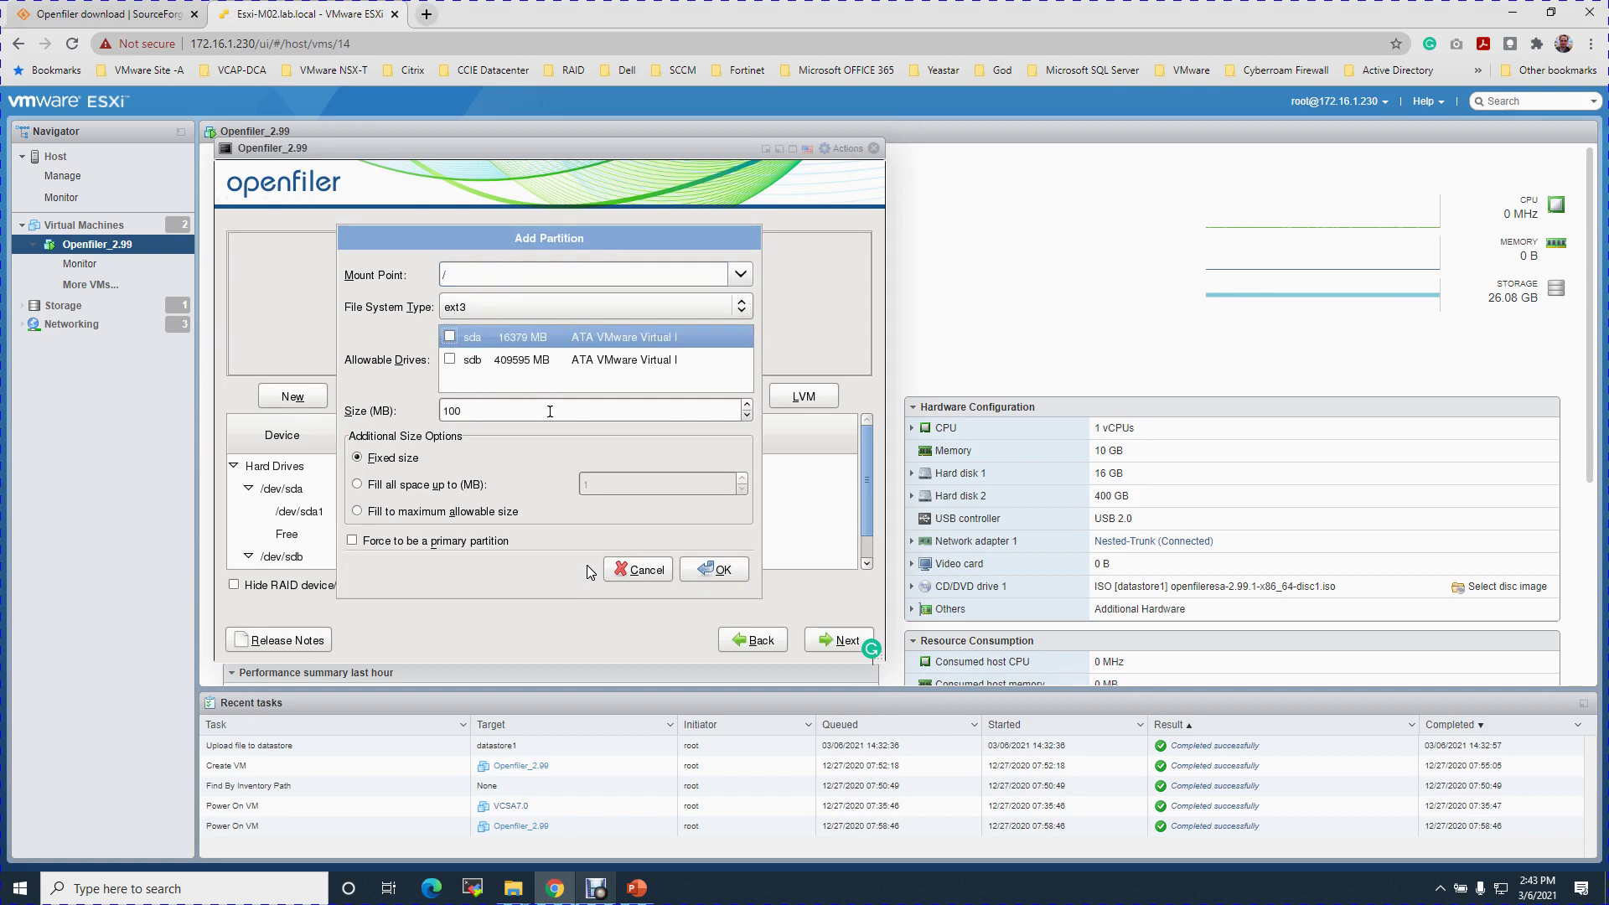
{"action": "key", "text": "space"}
{"action": "key", "text": "Tab"}
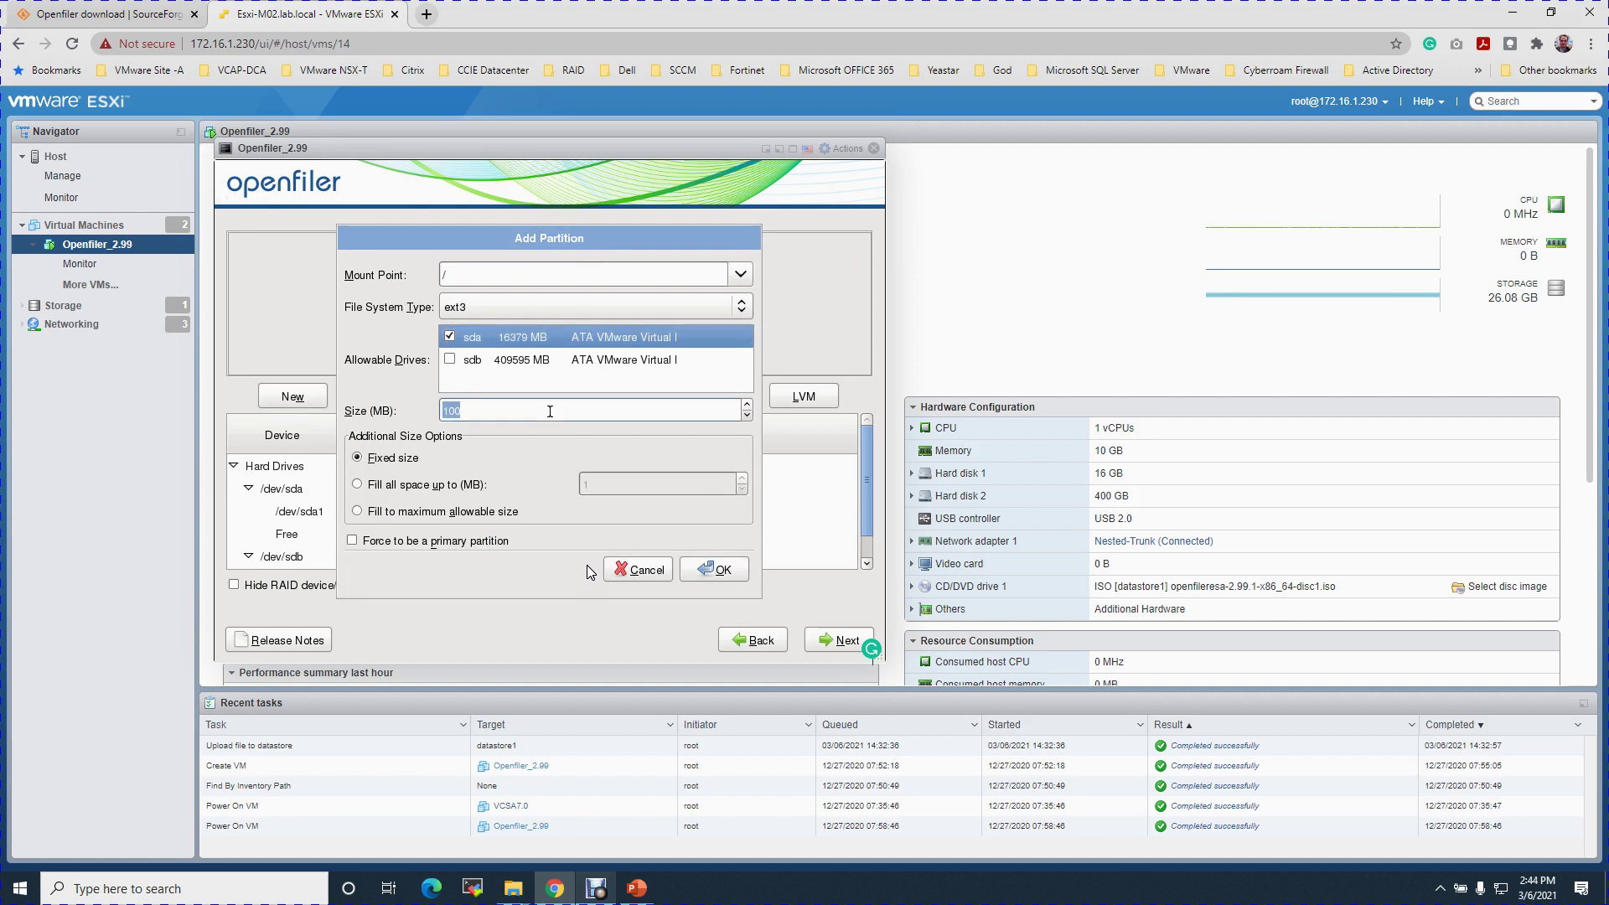
- Set the root partition's size to 4096 MB, keep it fixed, and add it
{"action": "left_click", "coordinate": [549, 410]}
{"action": "key", "text": "BackSpace"}
{"action": "key", "text": "BackSpace"}
{"action": "key", "text": "BackSpace"}
{"action": "type", "text": "4096"}
{"action": "key", "text": "Tab"}
{"action": "key", "text": "Tab"}
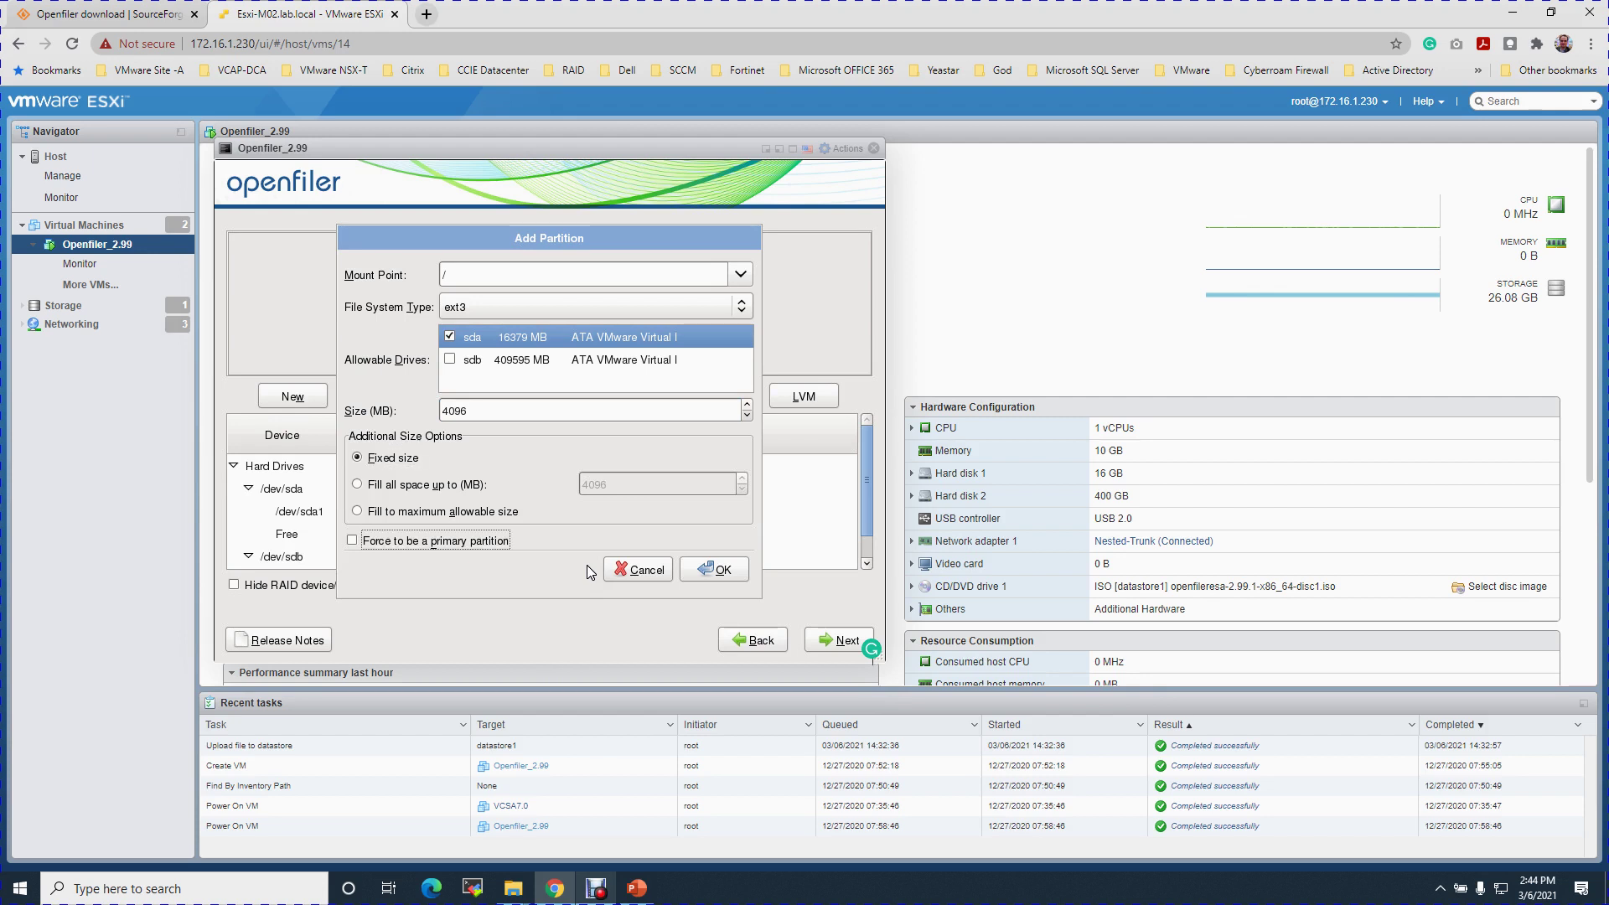
{"action": "key", "text": "Tab"}
{"action": "key", "text": "Tab"}
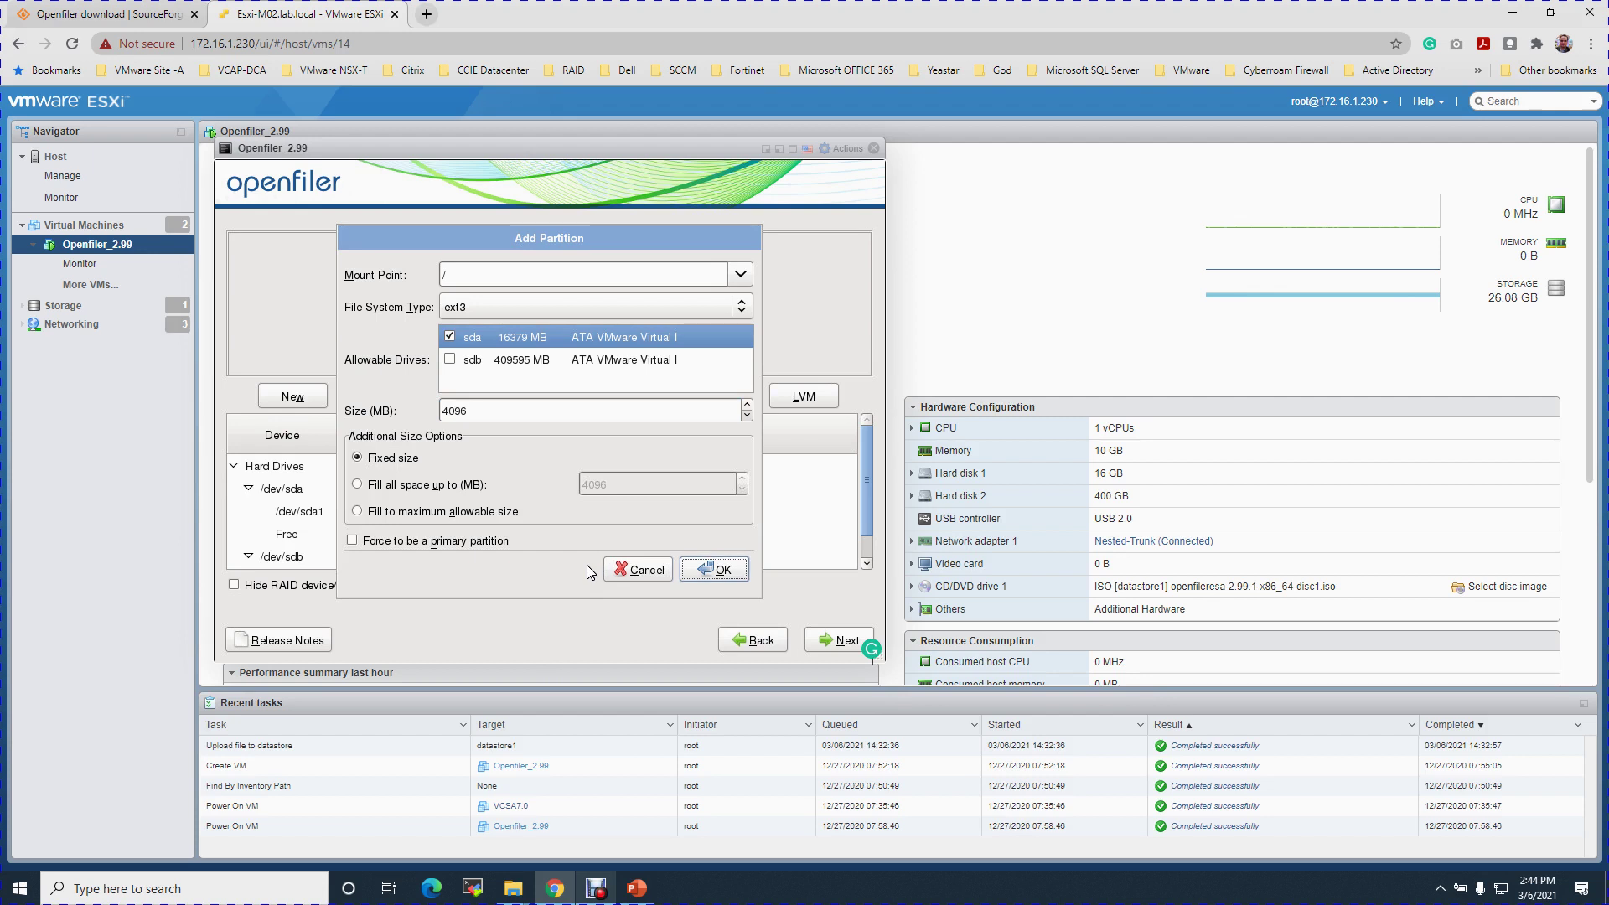
{"action": "key", "text": "Return"}
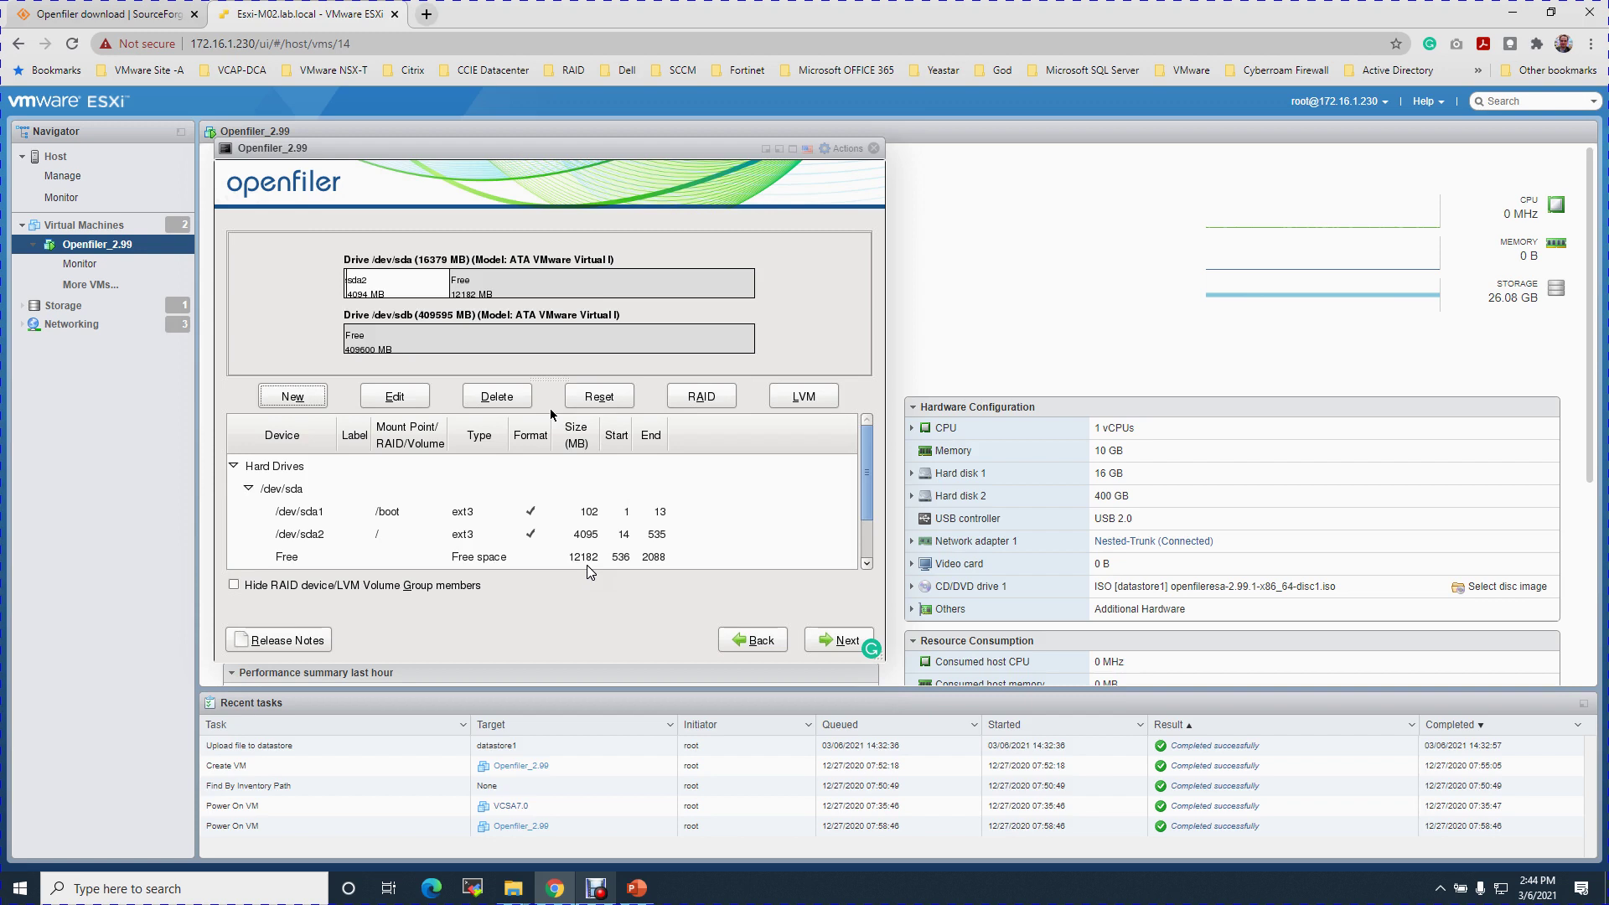
- Start a third partition with file system type swap, allowed only on the sda drive
{"action": "key", "text": "Return"}
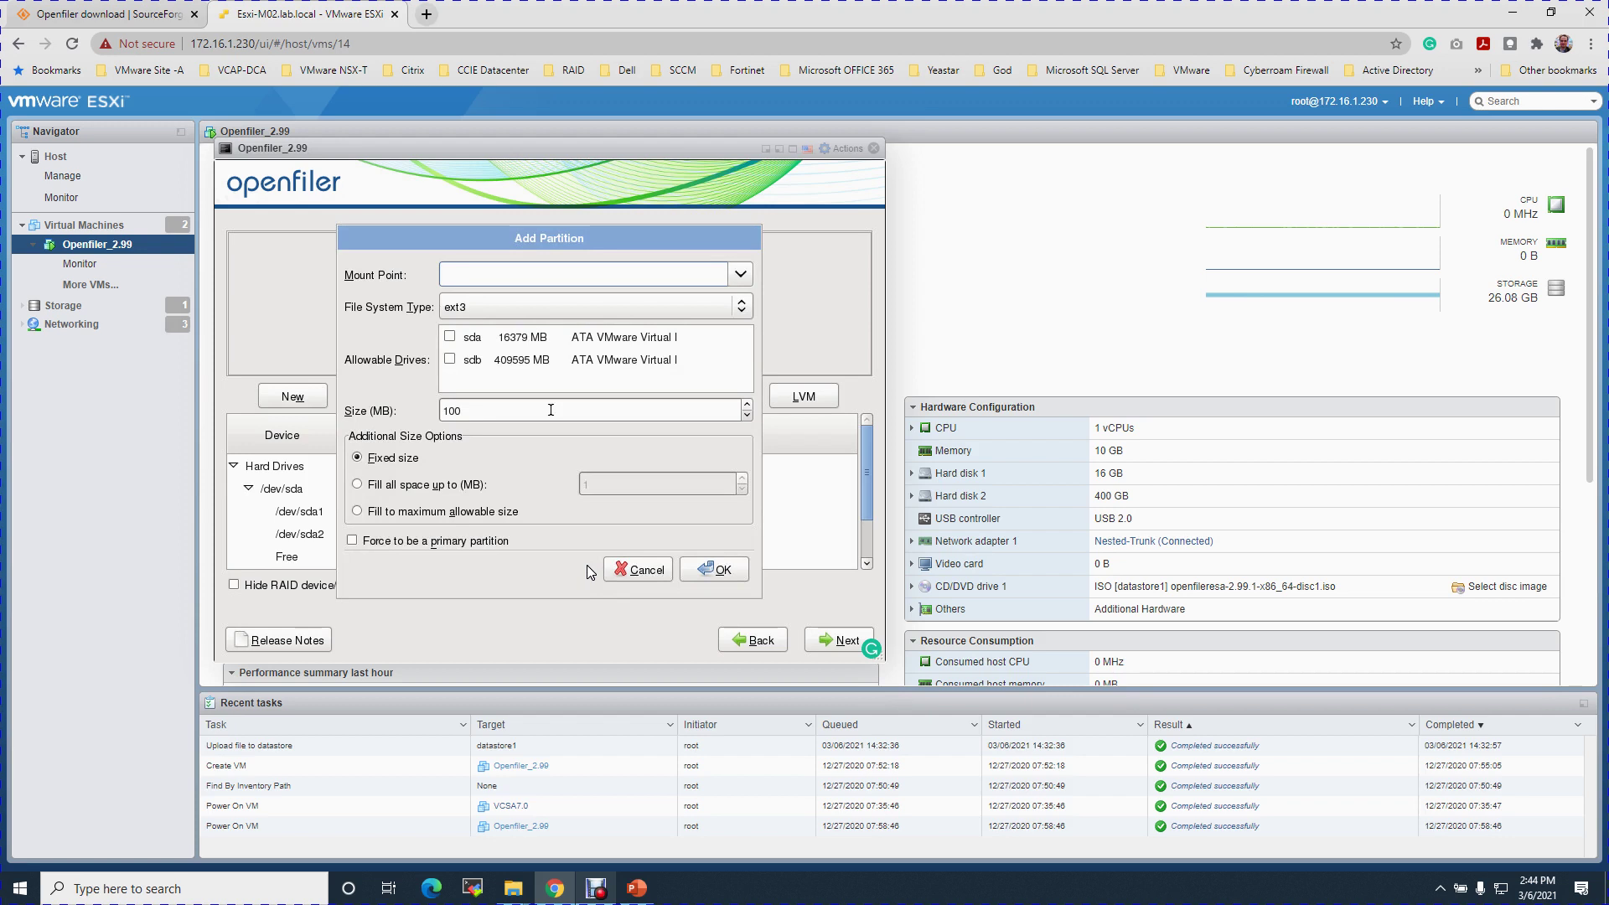
{"action": "key", "text": "Tab"}
{"action": "key", "text": "Tab"}
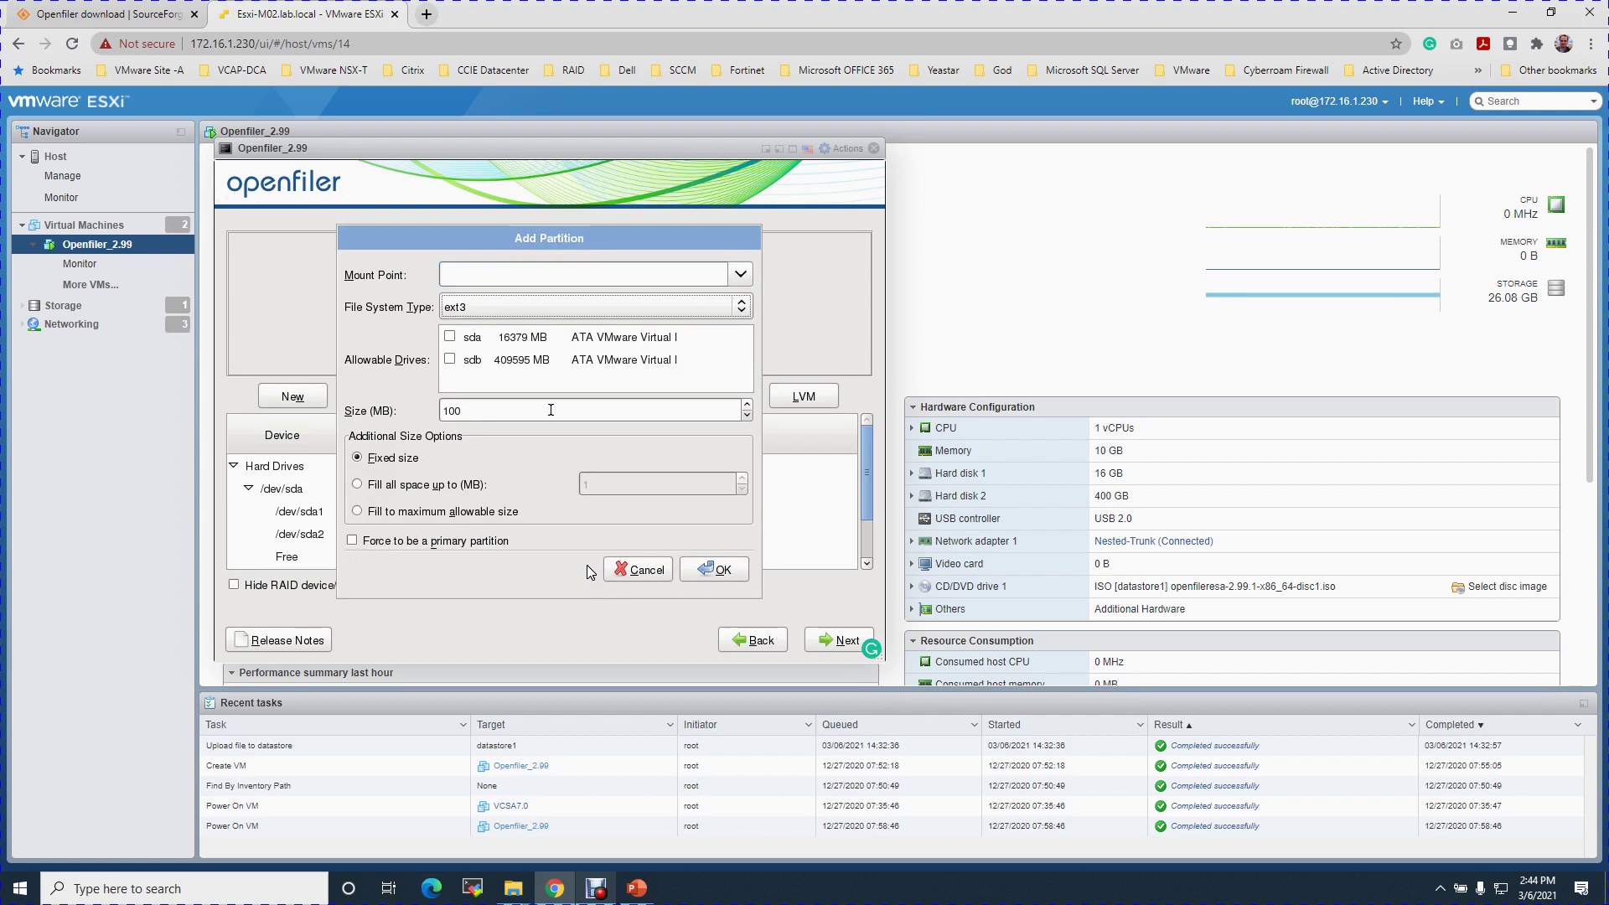
{"action": "key", "text": "Down"}
{"action": "key", "text": "Down"}
{"action": "key", "text": "Down"}
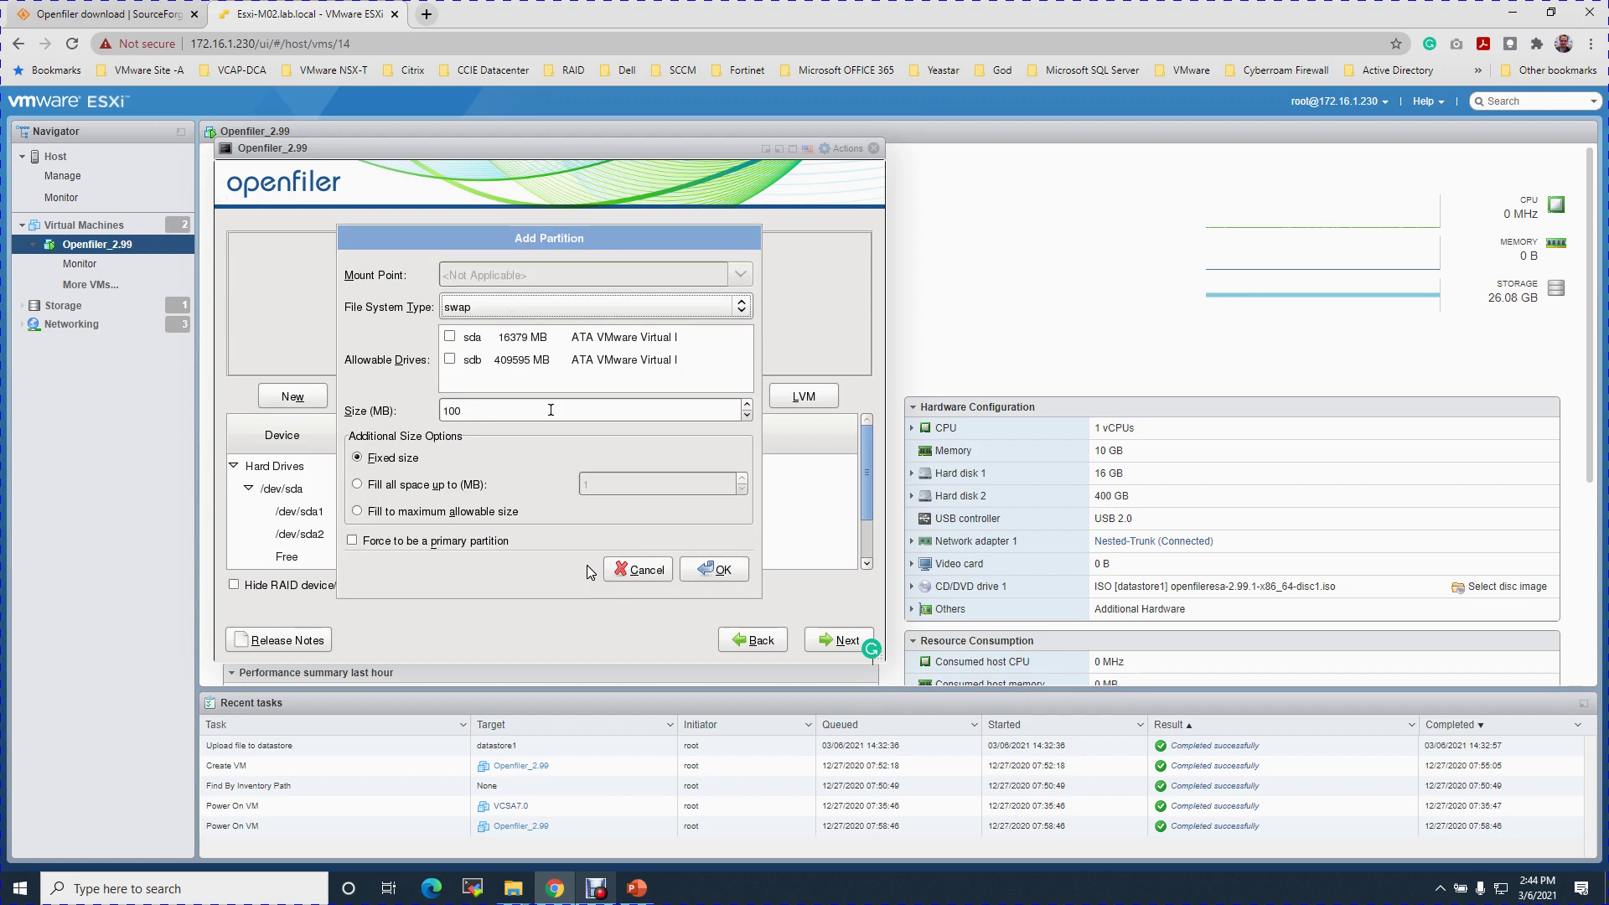
{"action": "key", "text": "Tab"}
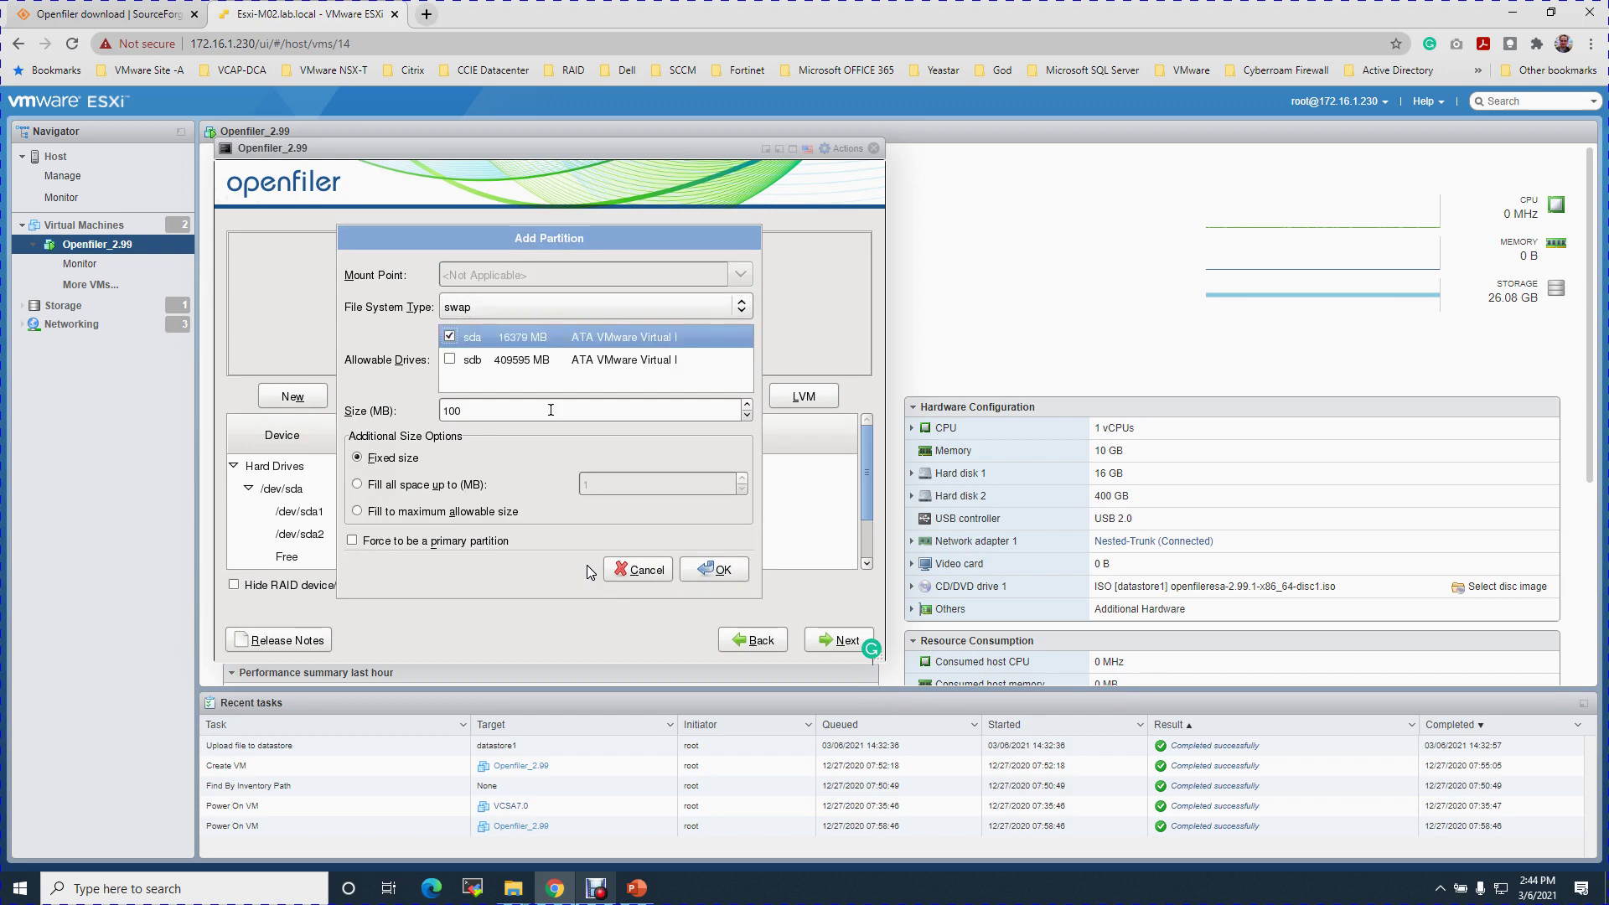
{"action": "key", "text": "space"}
{"action": "key", "text": "Tab"}
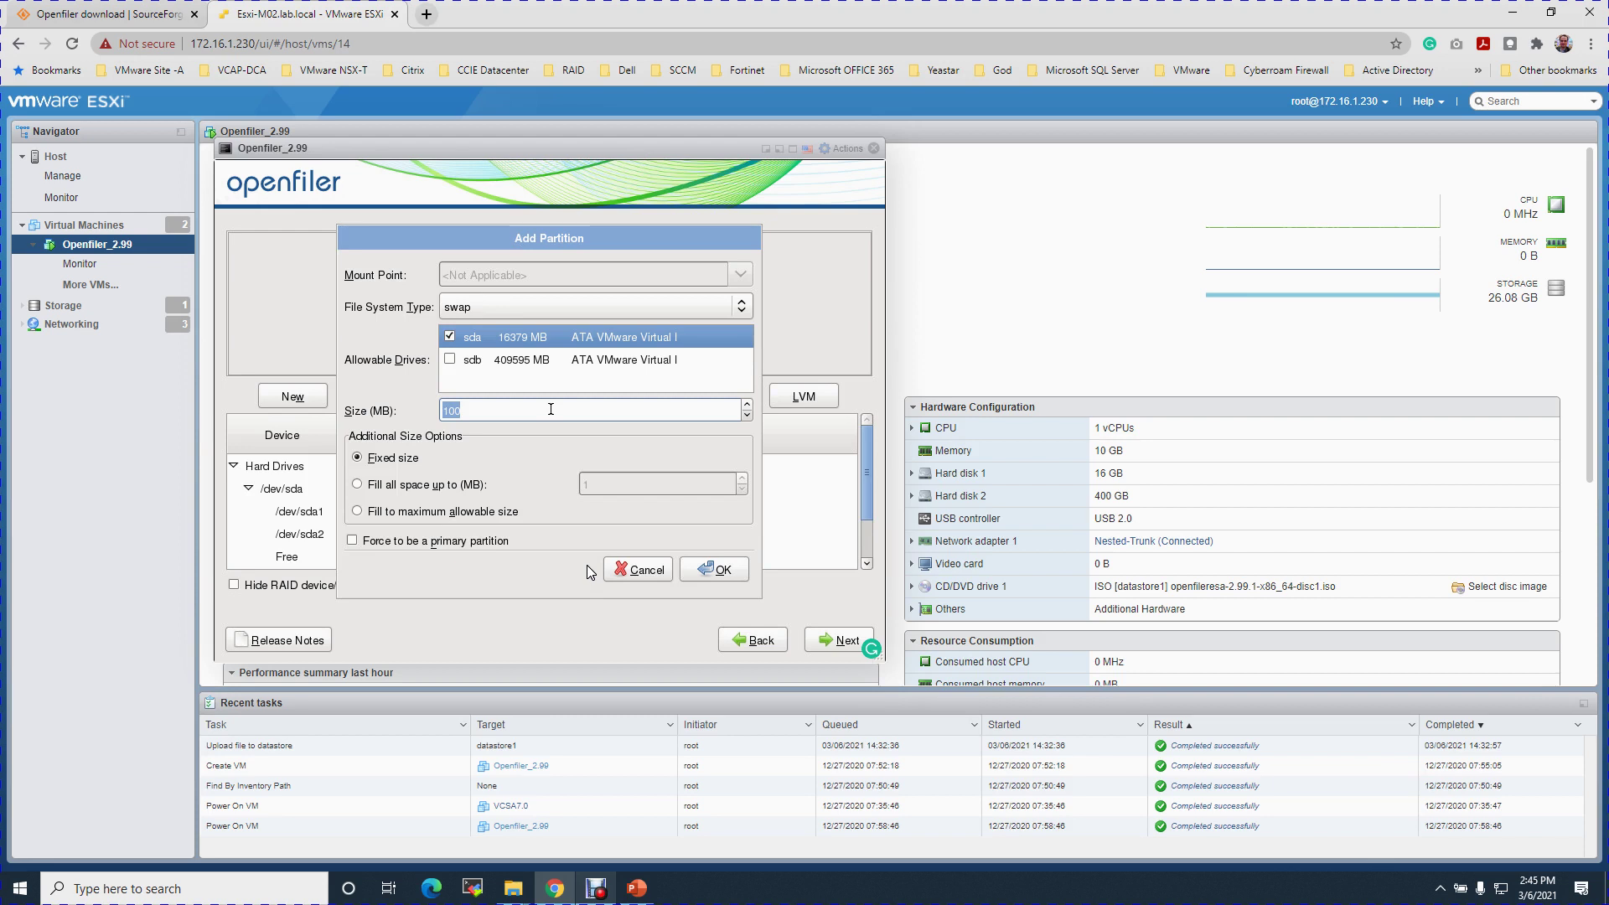
- Set the swap partition's size to 8192 MB, keep it fixed, and add it
{"action": "type", "text": "8192"}
{"action": "key", "text": "Tab"}
{"action": "key", "text": "Tab"}
{"action": "key", "text": "Tab"}
{"action": "key", "text": "Tab"}
{"action": "key", "text": "Return"}
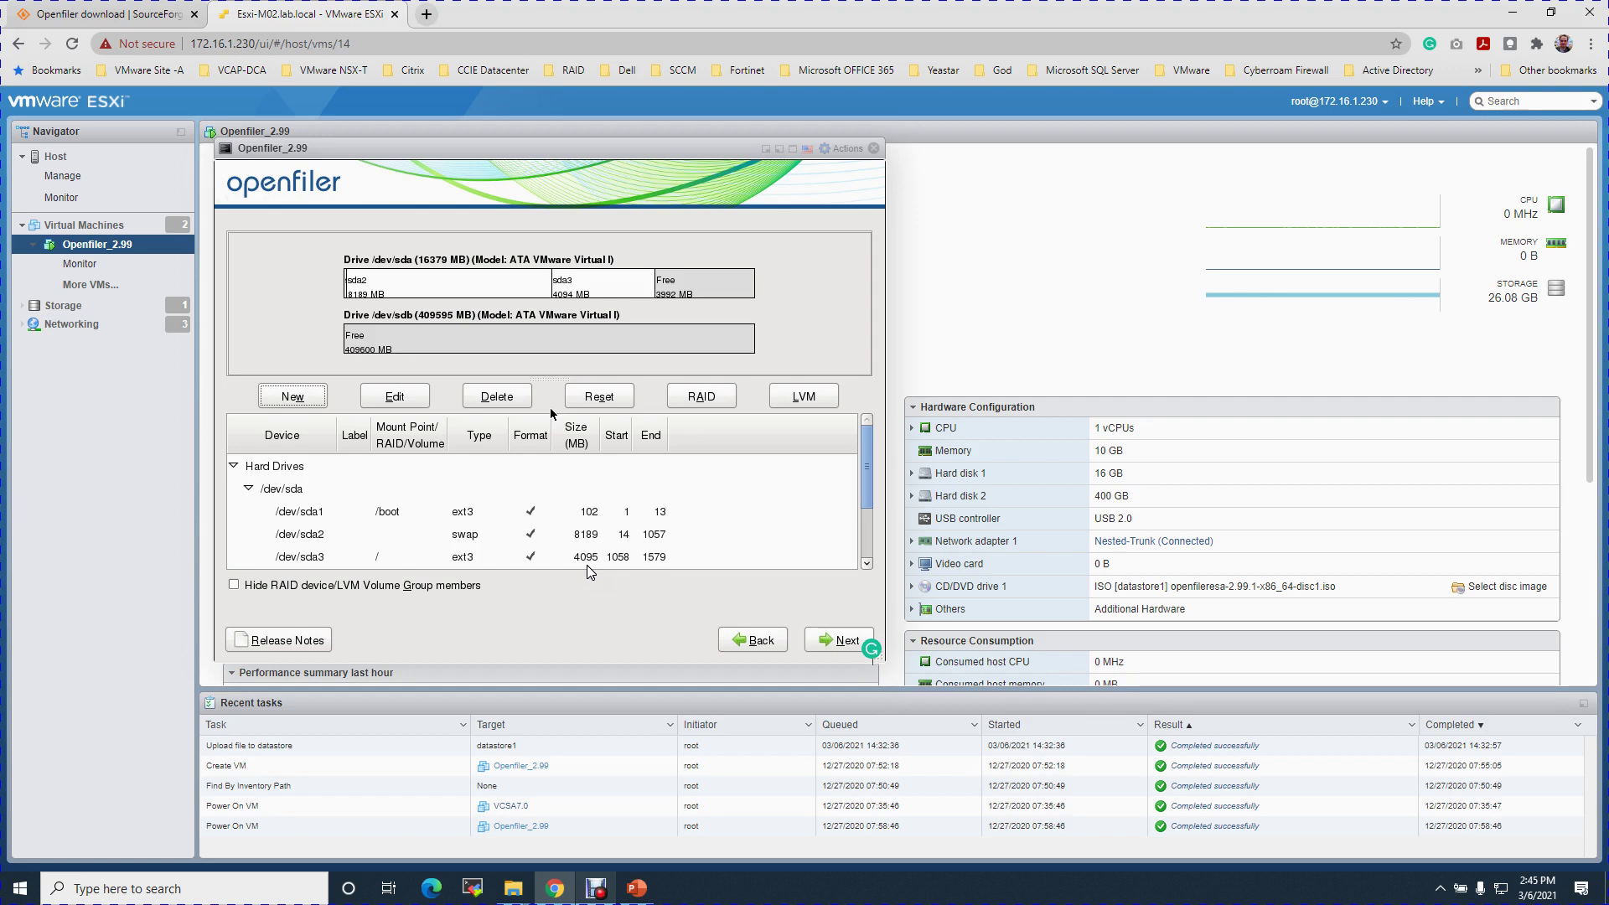
- Accept the custom partition layout and continue to the boot loader settings
{"action": "key", "text": "Tab"}
{"action": "key", "text": "Tab"}
{"action": "key", "text": "Tab"}
{"action": "key", "text": "Tab"}
{"action": "key", "text": "Tab"}
{"action": "key", "text": "Tab"}
{"action": "key", "text": "Tab"}
{"action": "key", "text": "Tab"}
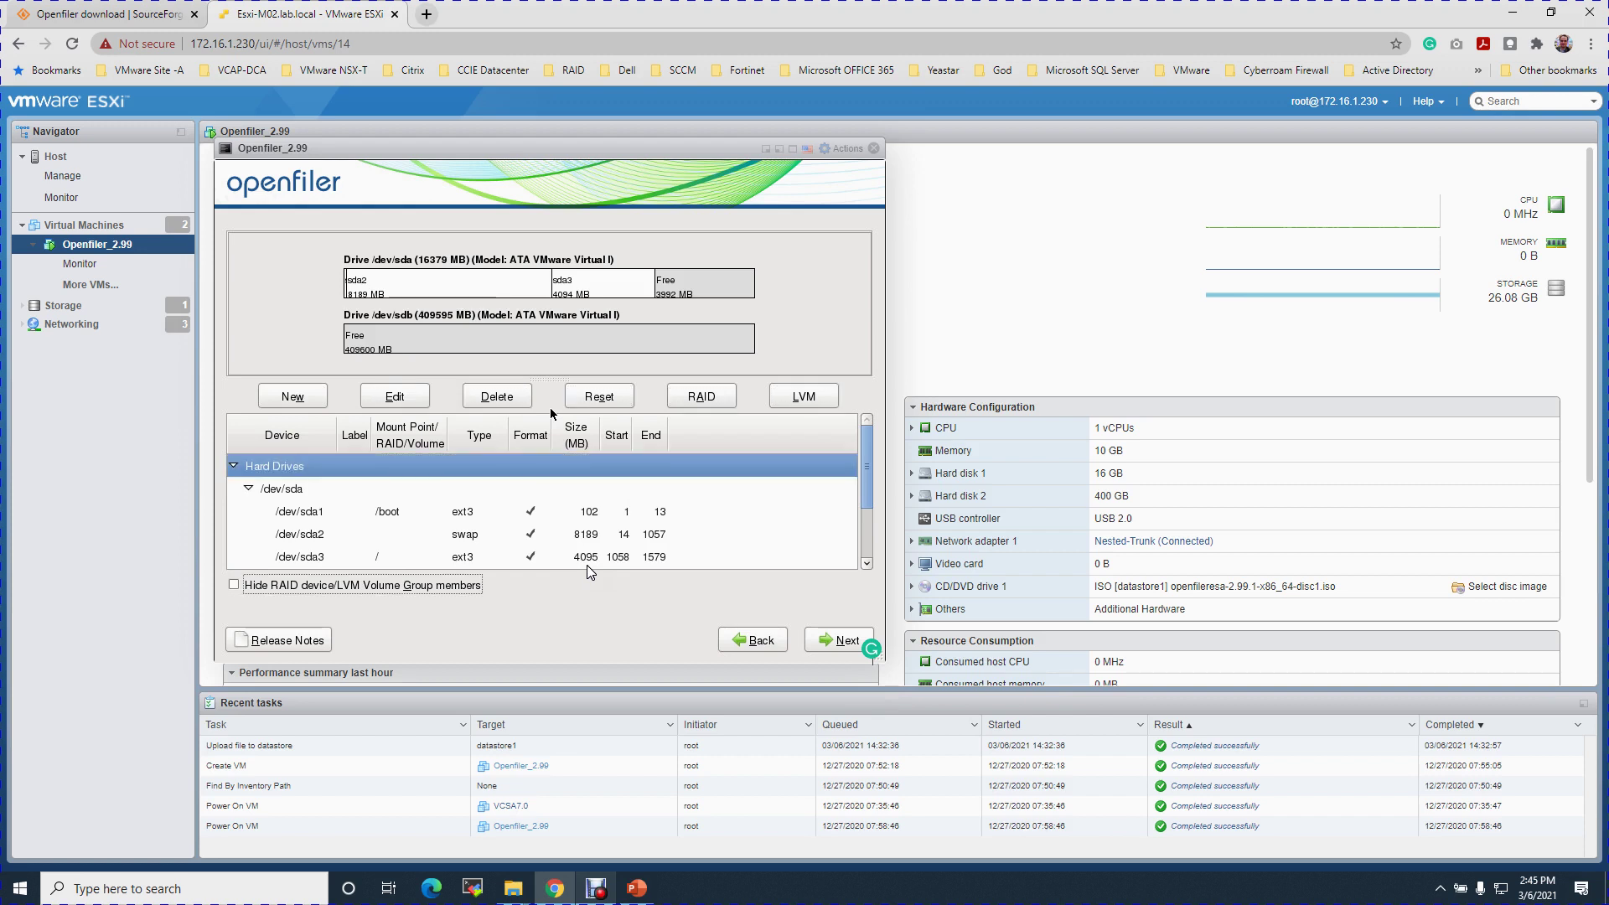
{"action": "key", "text": "Tab"}
{"action": "key", "text": "Tab"}
{"action": "key", "text": "Return"}
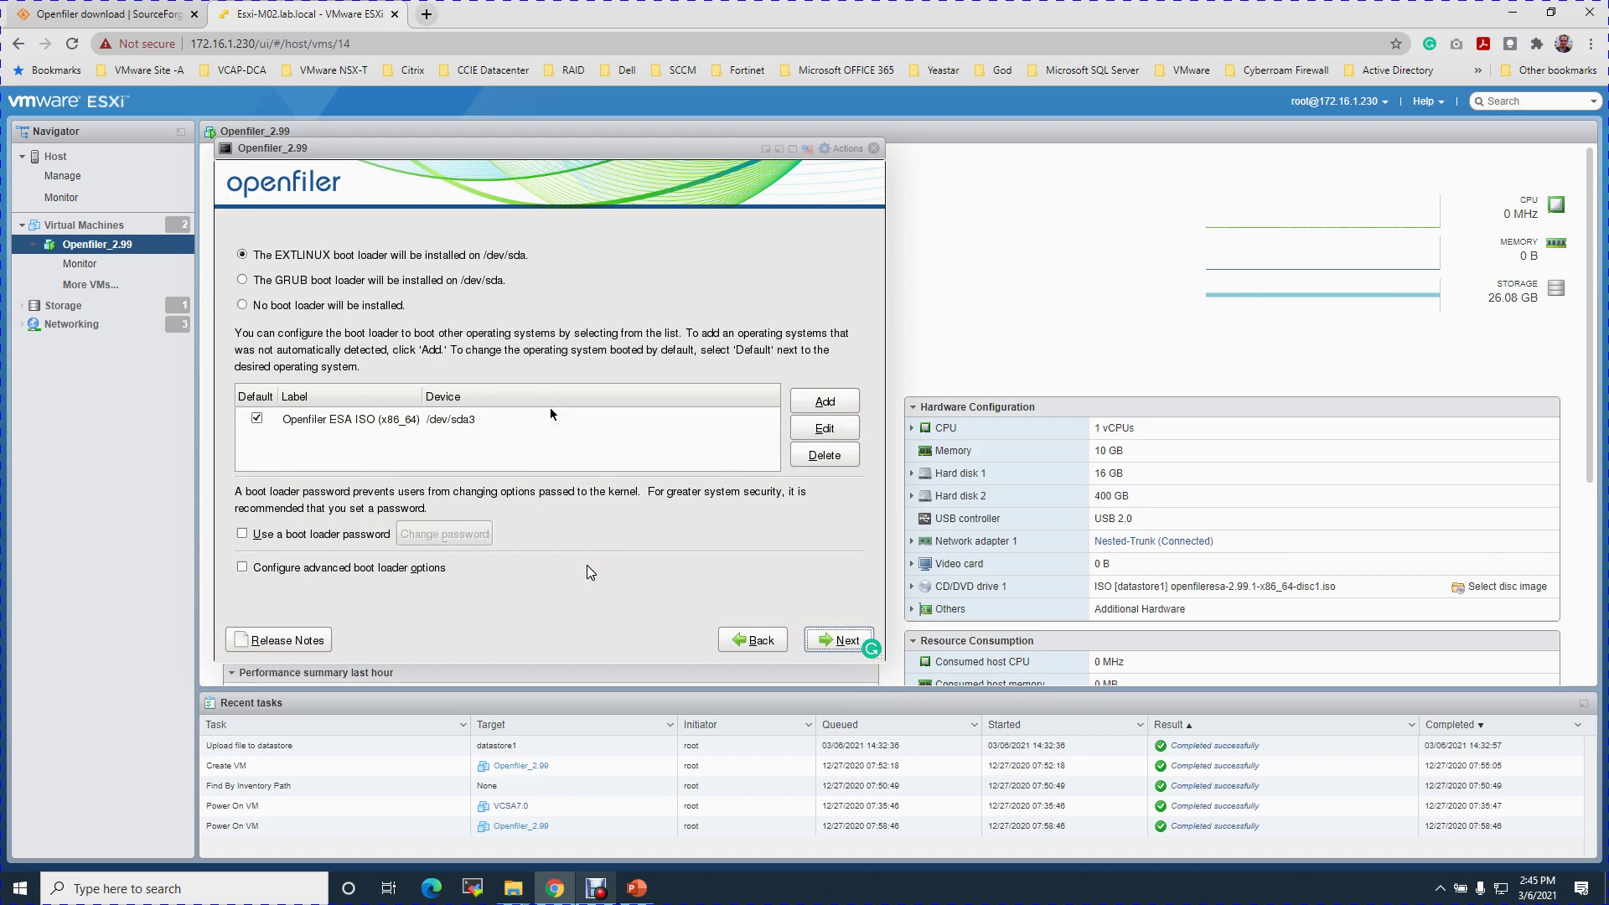
- Keep the EXTLINUX boot loader on /dev/sda and continue to the network configuration
{"action": "key", "text": "Tab"}
{"action": "key", "text": "shift+Tab"}
{"action": "key", "text": "Return"}
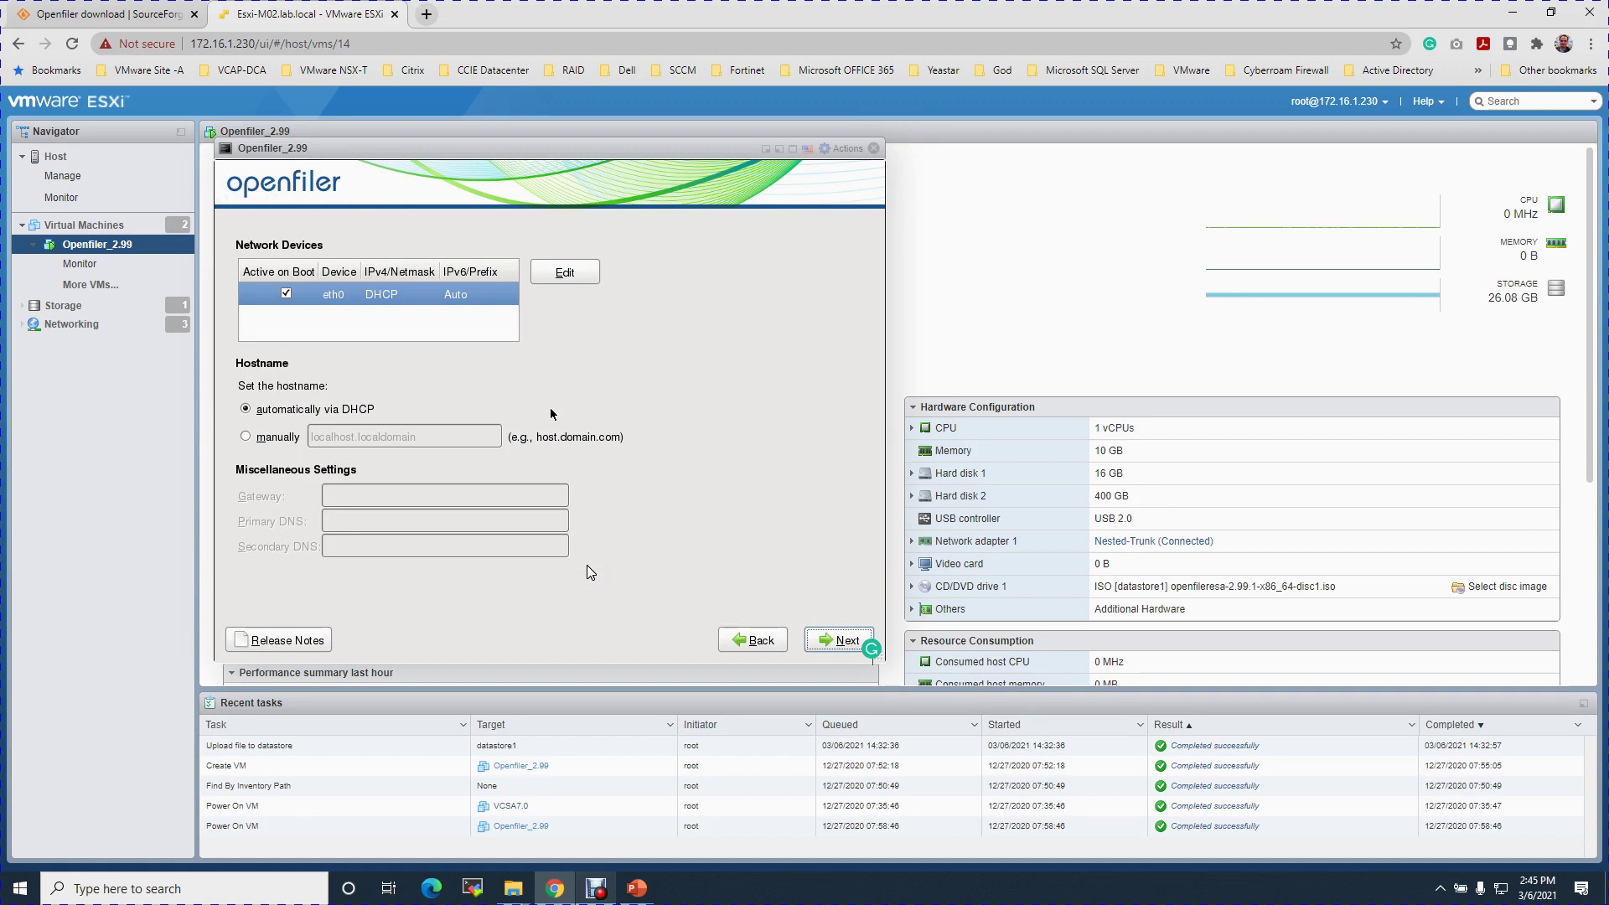
- Edit the eth0 interface to use manual IPv4 configuration with address 172.16.1.232 and prefix 23
{"action": "key", "text": "Tab"}
{"action": "key", "text": "Tab"}
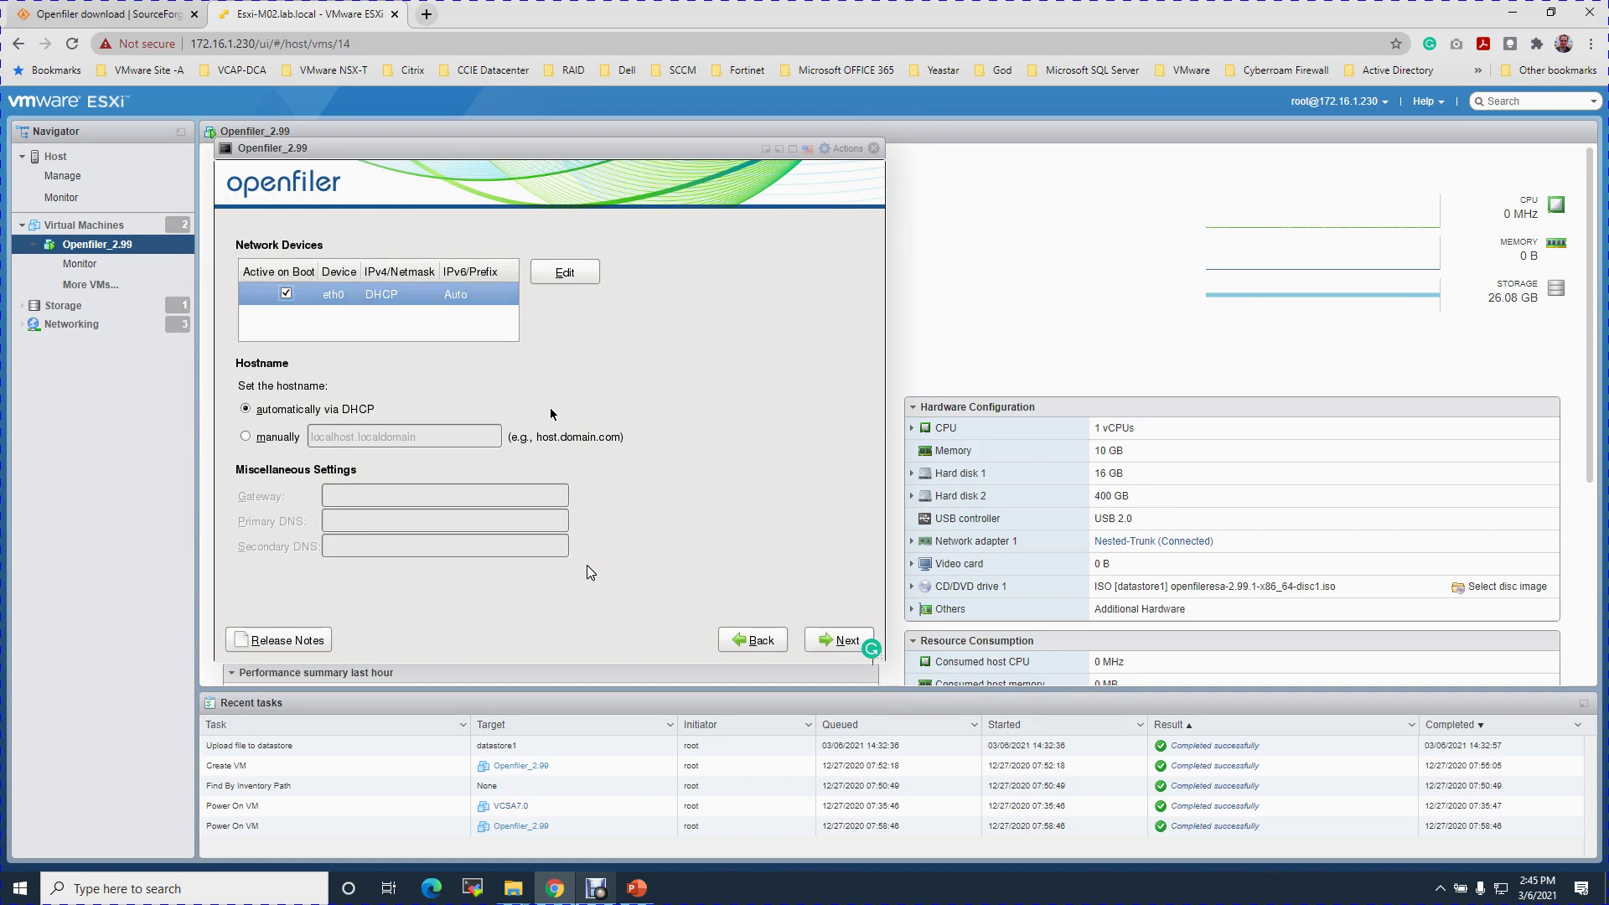
{"action": "key", "text": "Return"}
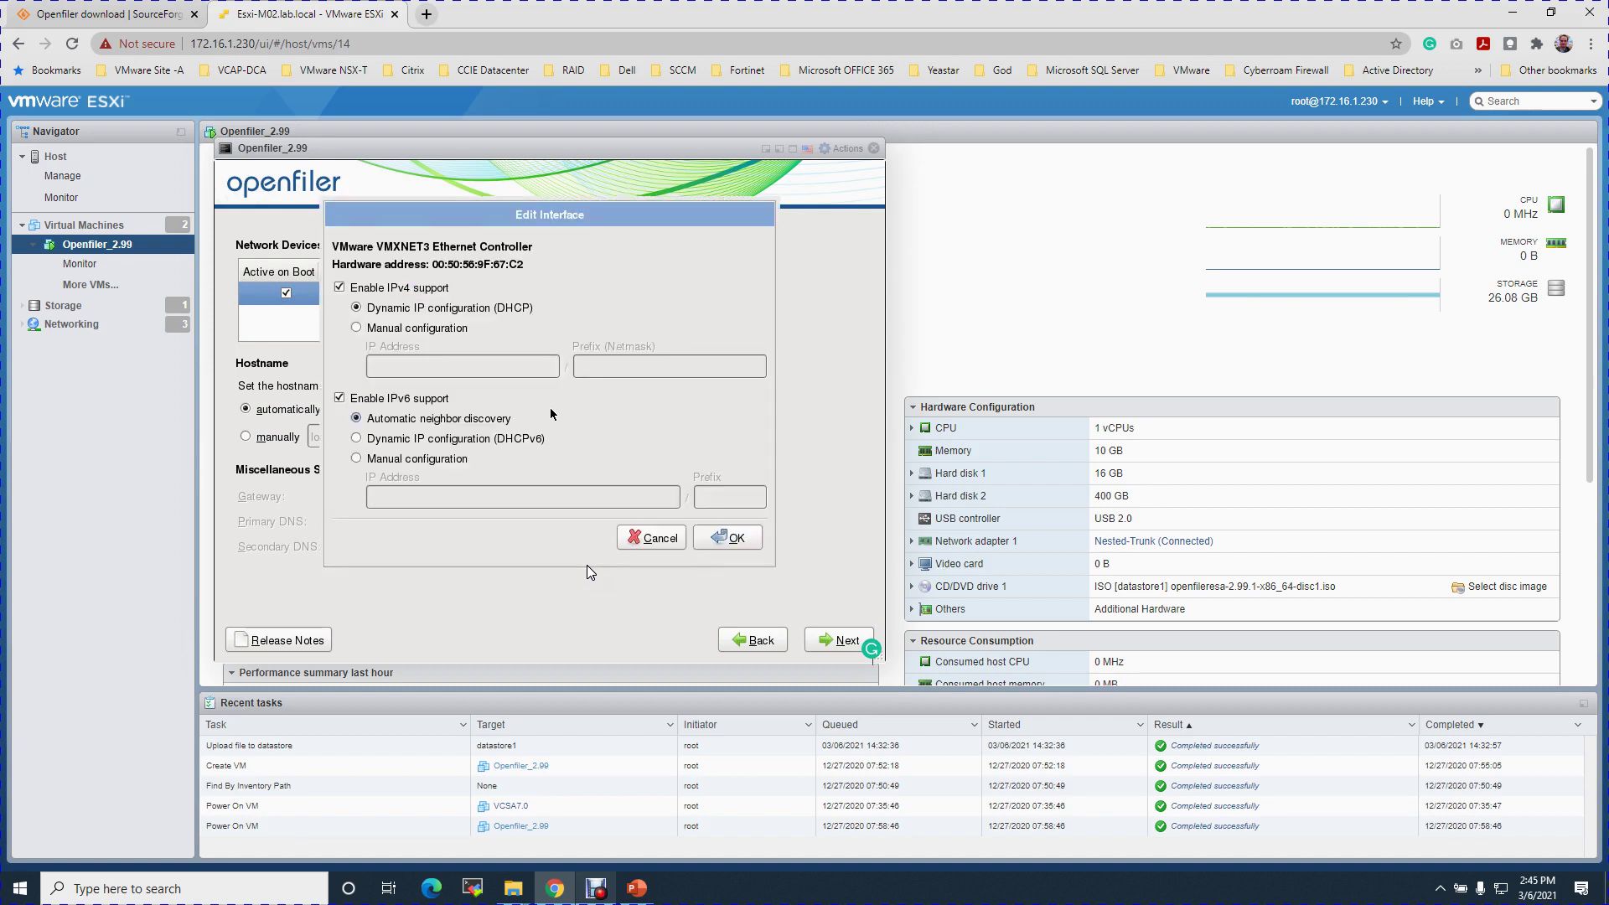
{"action": "key", "text": "Tab"}
{"action": "key", "text": "Tab"}
{"action": "key", "text": "Down"}
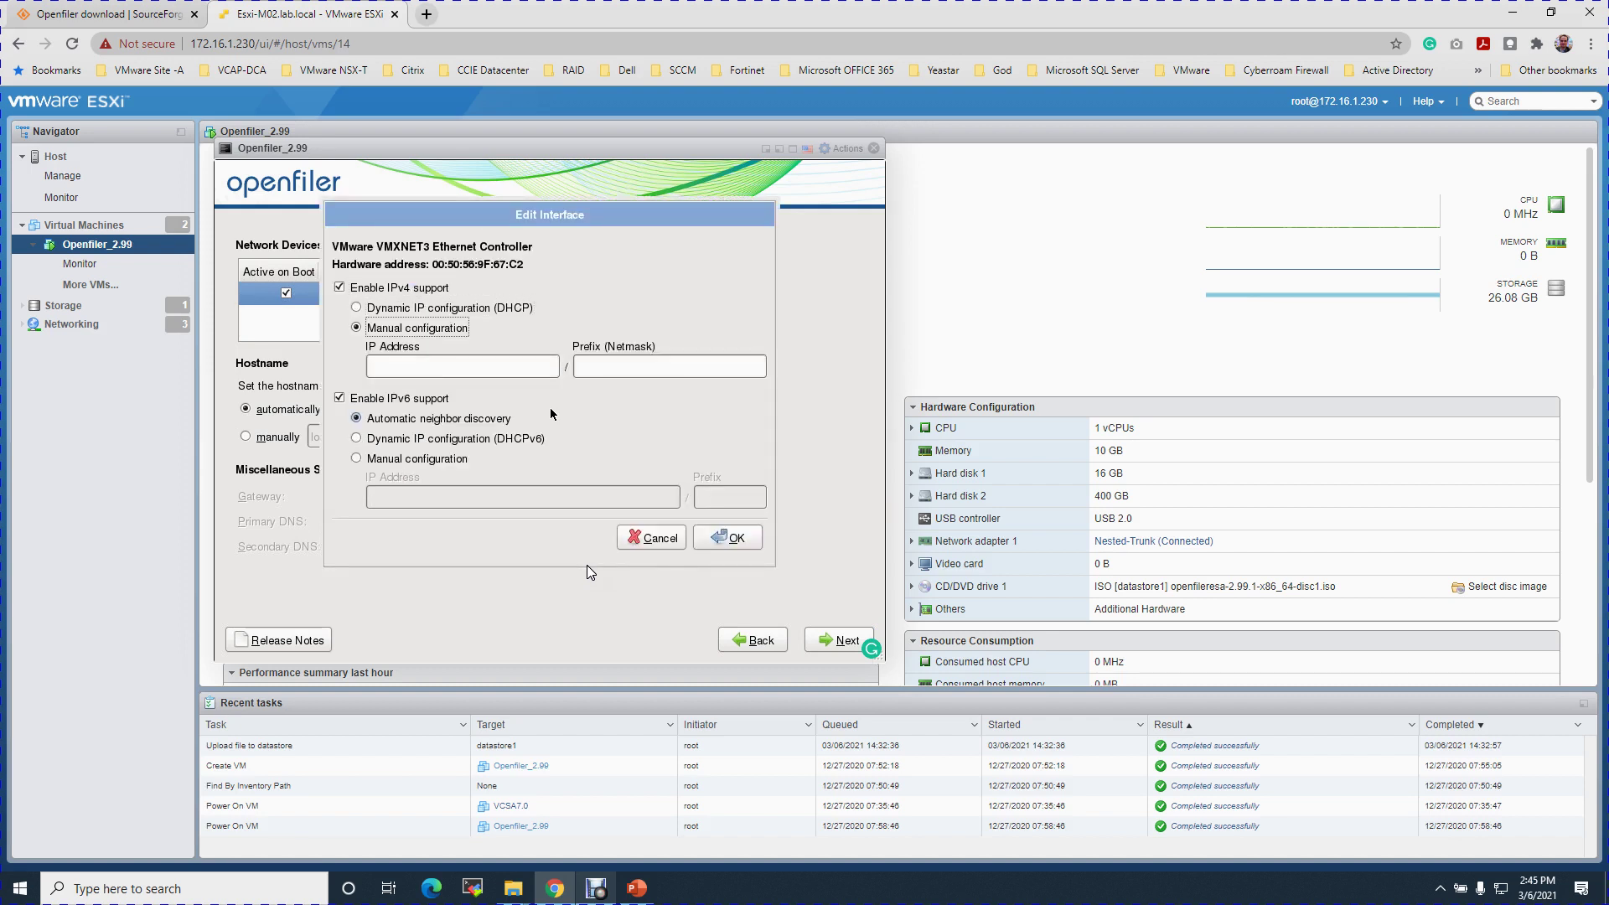
{"action": "key", "text": "Tab"}
{"action": "type", "text": "172.16.1.232"}
{"action": "key", "text": "Tab"}
{"action": "type", "text": "23"}
- Disable IPv6 support on eth0 and apply the interface settings
{"action": "key", "text": "Tab"}
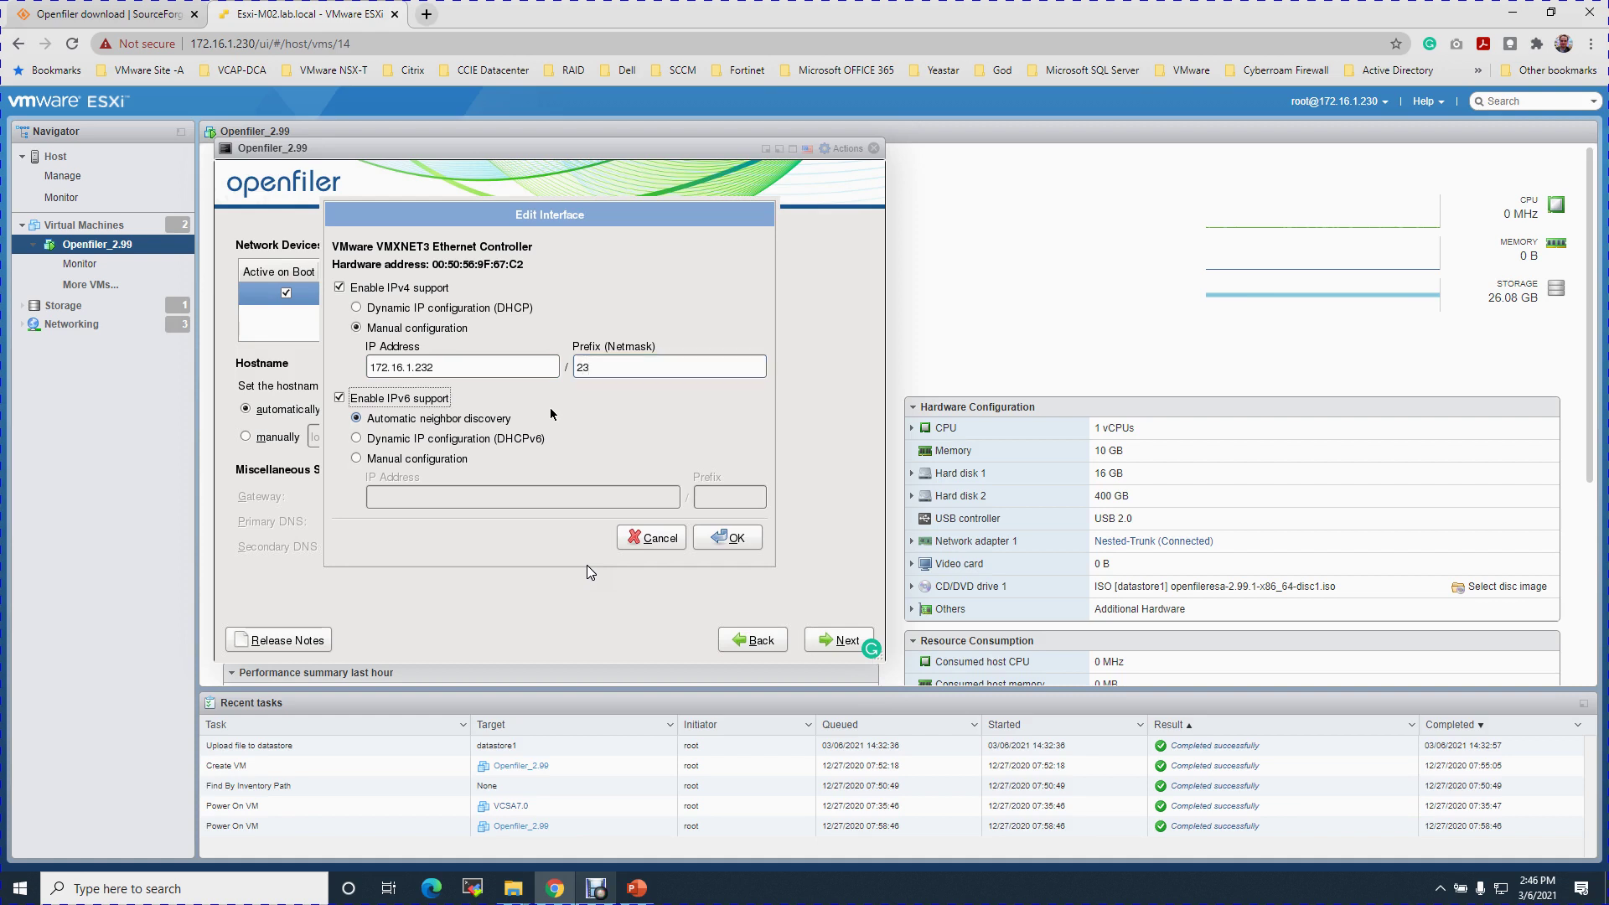
{"action": "key", "text": "space"}
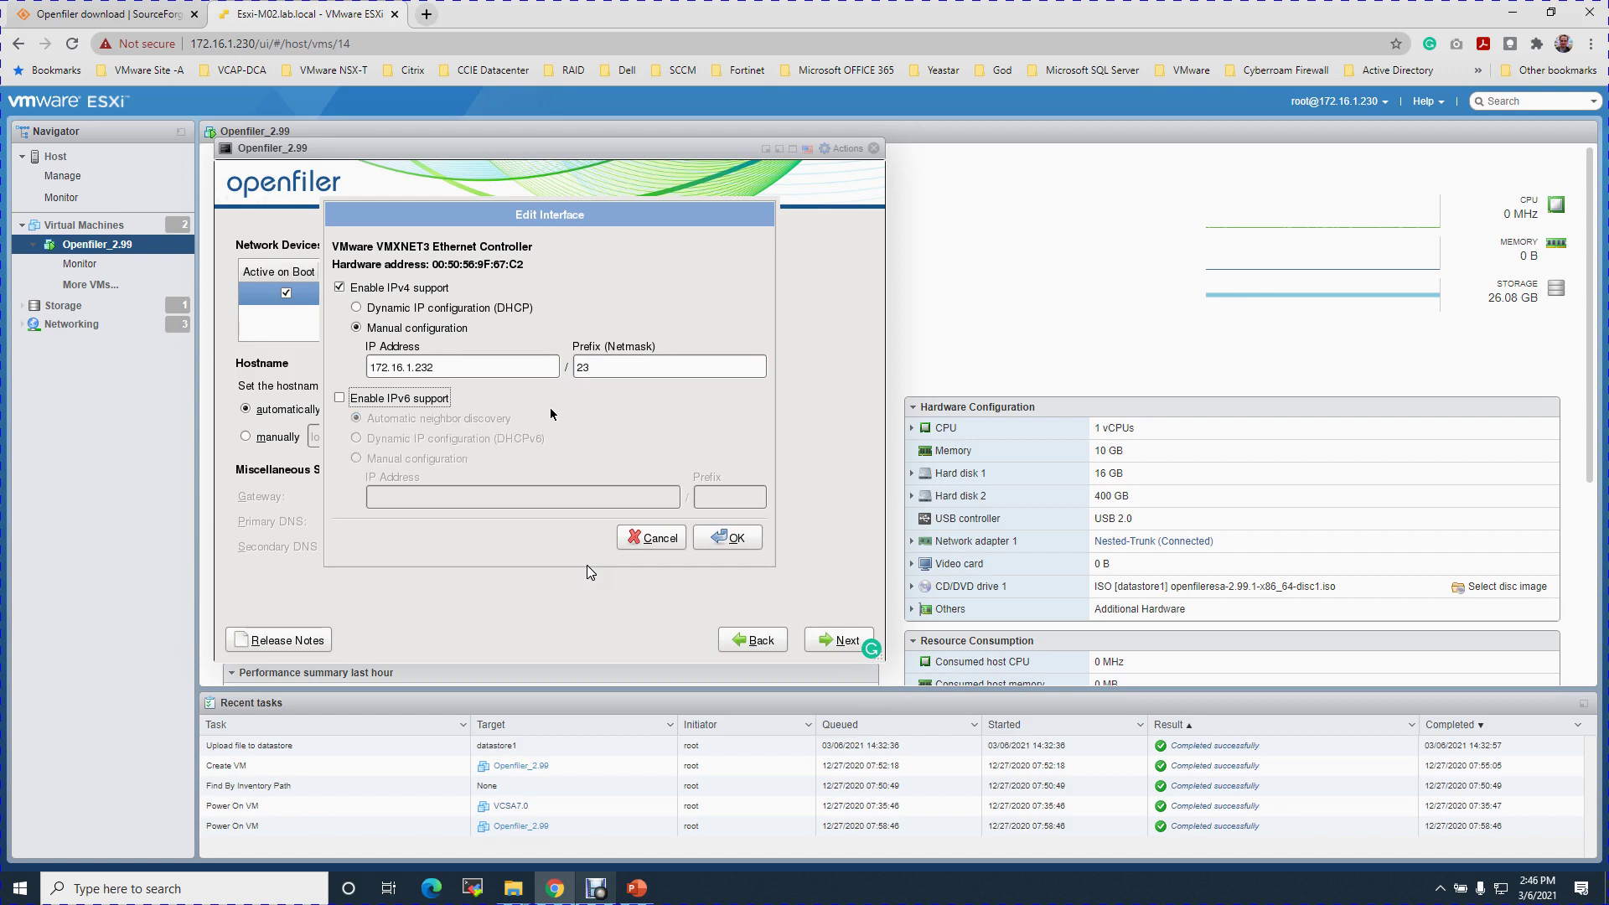
{"action": "key", "text": "Tab"}
{"action": "key", "text": "Tab"}
{"action": "key", "text": "Return"}
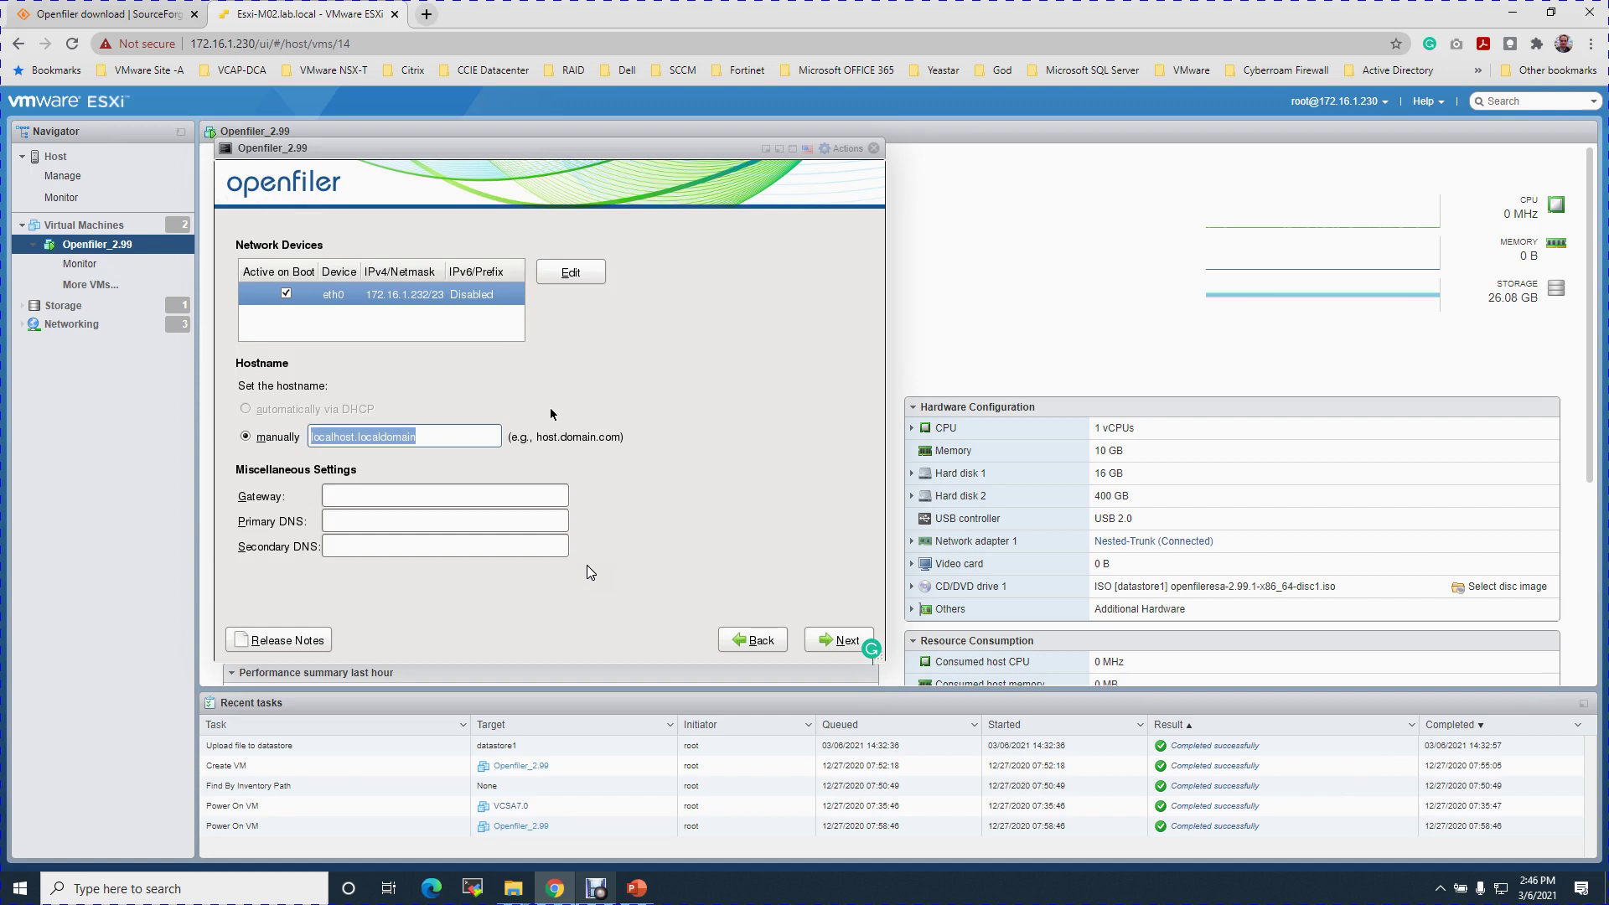
- Set the manual hostname to SAN.NAS
{"action": "type", "text": "SA"}
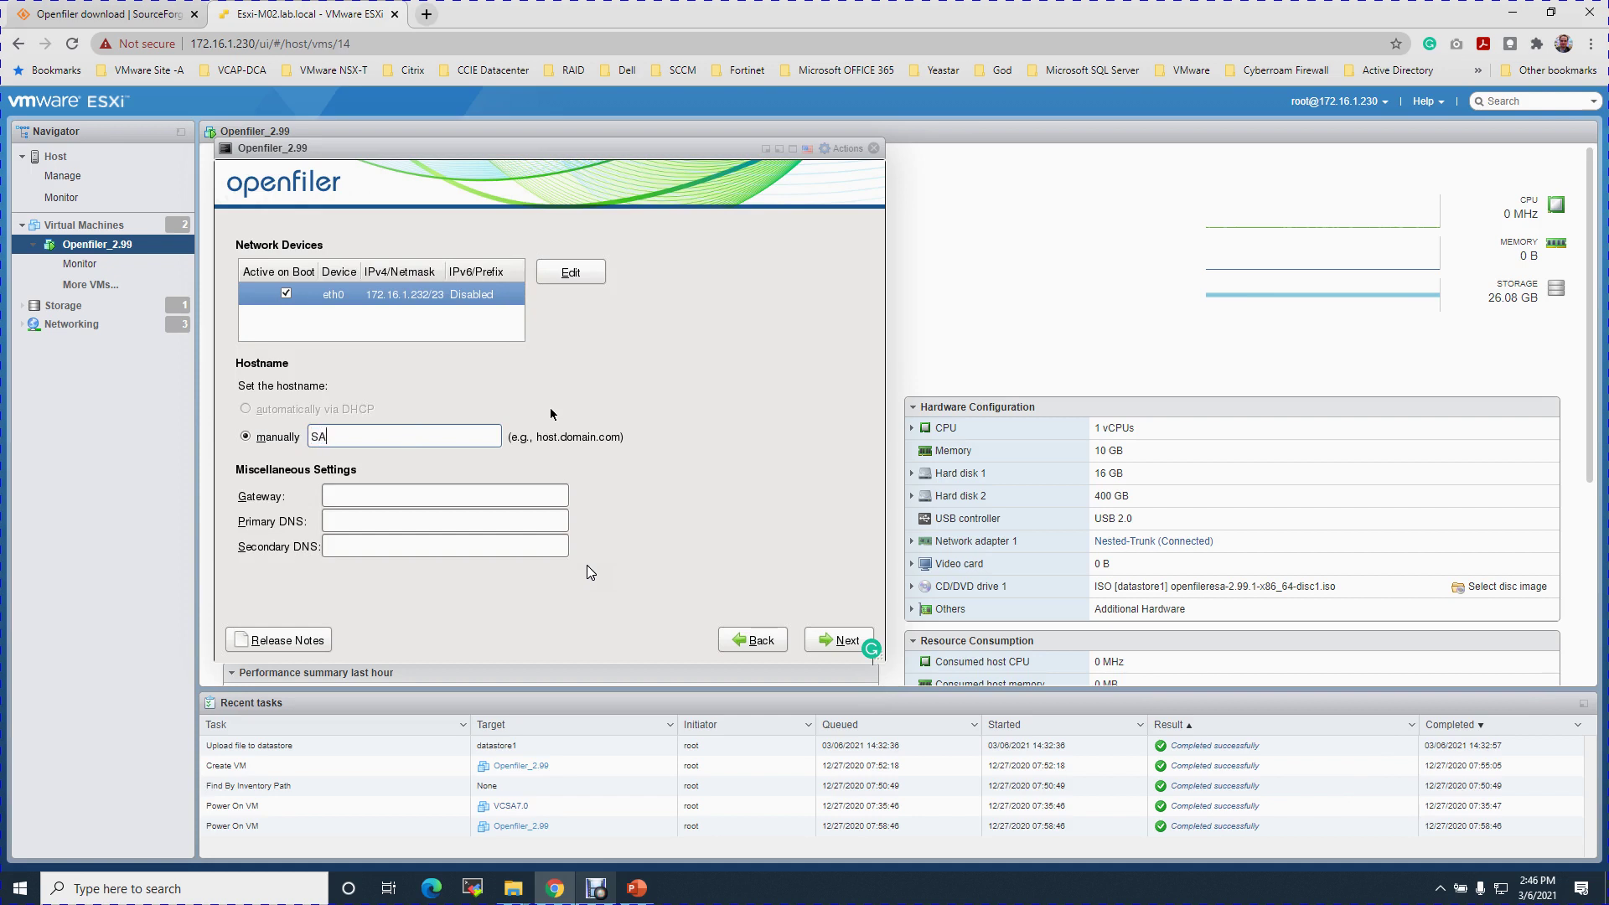
{"action": "type", "text": "N.NAS"}
{"action": "key", "text": "Tab"}
- Set the gateway to 172.16.1.1 and the primary DNS to 8.8.8.8, then continue to the time zone page
{"action": "type", "text": "172.16.1.18.8.8.8"}
{"action": "key", "text": "Tab"}
{"action": "key", "text": "Tab"}
{"action": "key", "text": "Tab"}
{"action": "key", "text": "Return"}
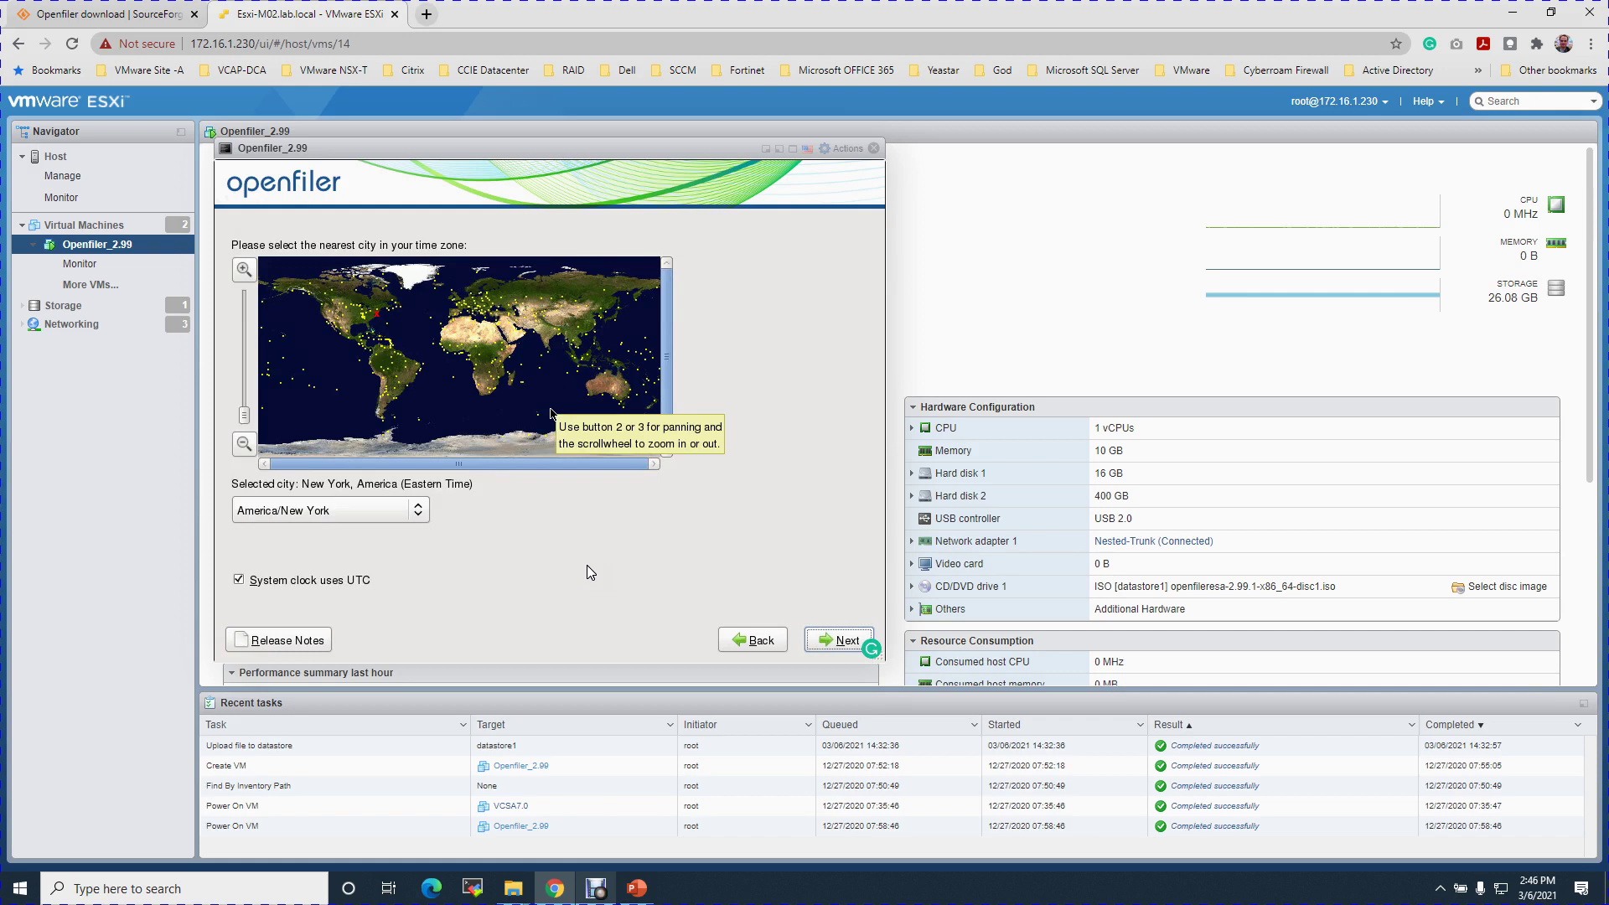
- Set the time zone to Asia/Calcutta and continue to the root password page
{"action": "key", "text": "Tab"}
{"action": "key", "text": "Tab"}
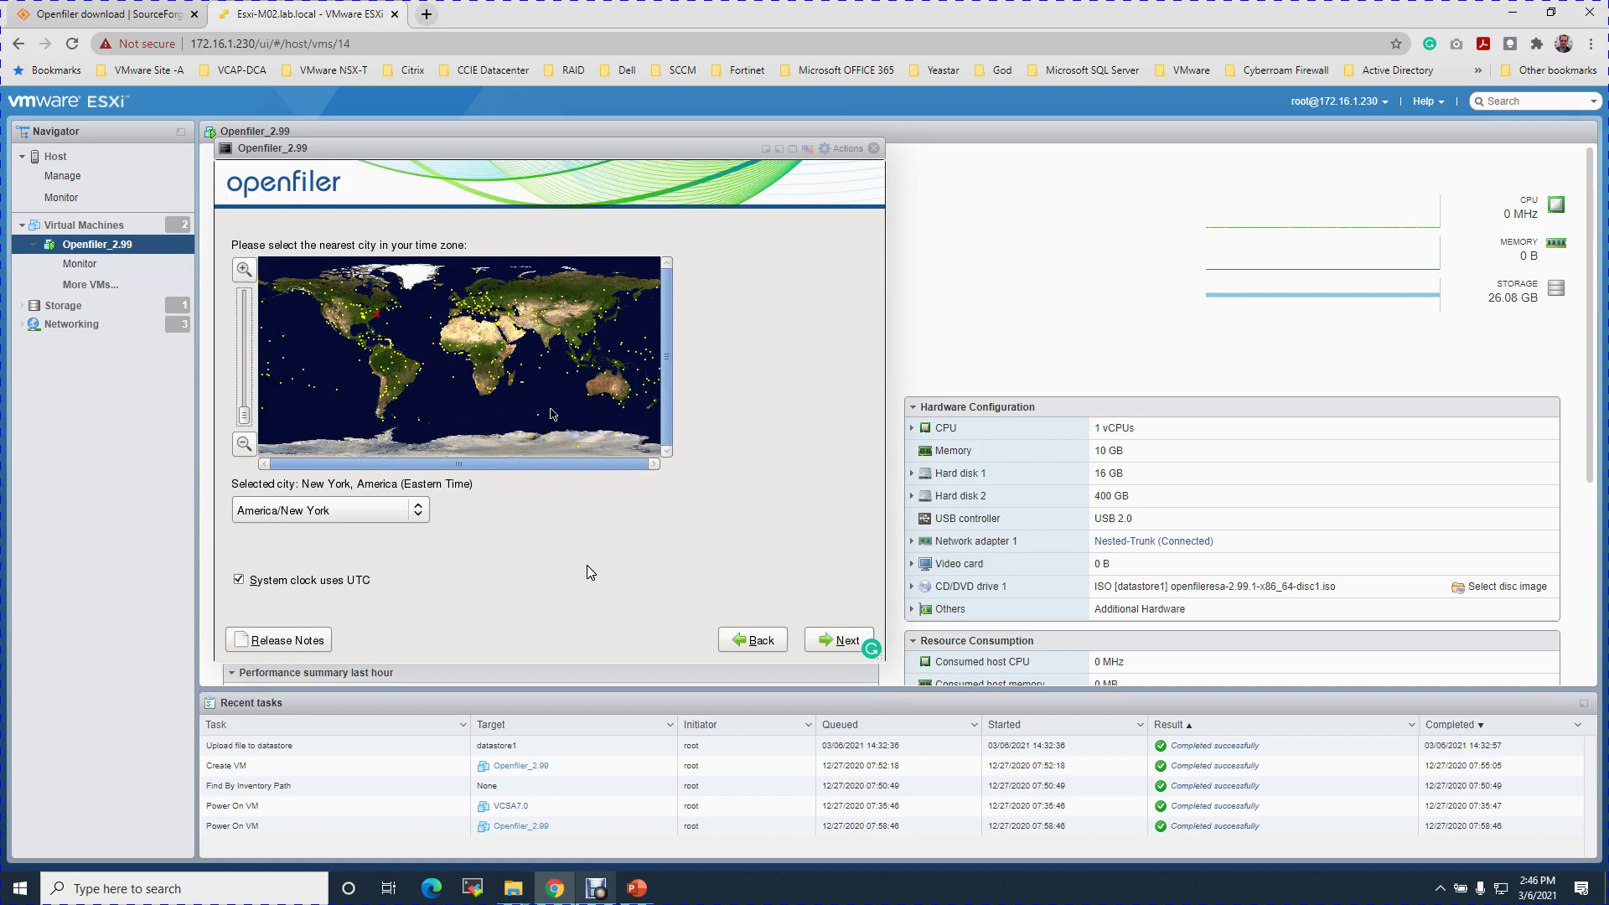
{"action": "key", "text": "Tab"}
{"action": "key", "text": "Tab"}
{"action": "key", "text": "Tab"}
{"action": "key", "text": "Down"}
{"action": "key", "text": "Down"}
{"action": "key", "text": "Down"}
{"action": "key", "text": "Down"}
{"action": "key", "text": "Down"}
{"action": "key", "text": "Down"}
{"action": "key", "text": "Down"}
{"action": "key", "text": "Down"}
{"action": "key", "text": "Down"}
{"action": "key", "text": "Down"}
{"action": "key", "text": "Down"}
{"action": "key", "text": "Down"}
{"action": "key", "text": "Down"}
{"action": "key", "text": "Down"}
{"action": "key", "text": "Down"}
{"action": "key", "text": "Down"}
{"action": "key", "text": "Down"}
{"action": "key", "text": "Down"}
{"action": "key", "text": "Down"}
{"action": "key", "text": "Down"}
{"action": "key", "text": "Down"}
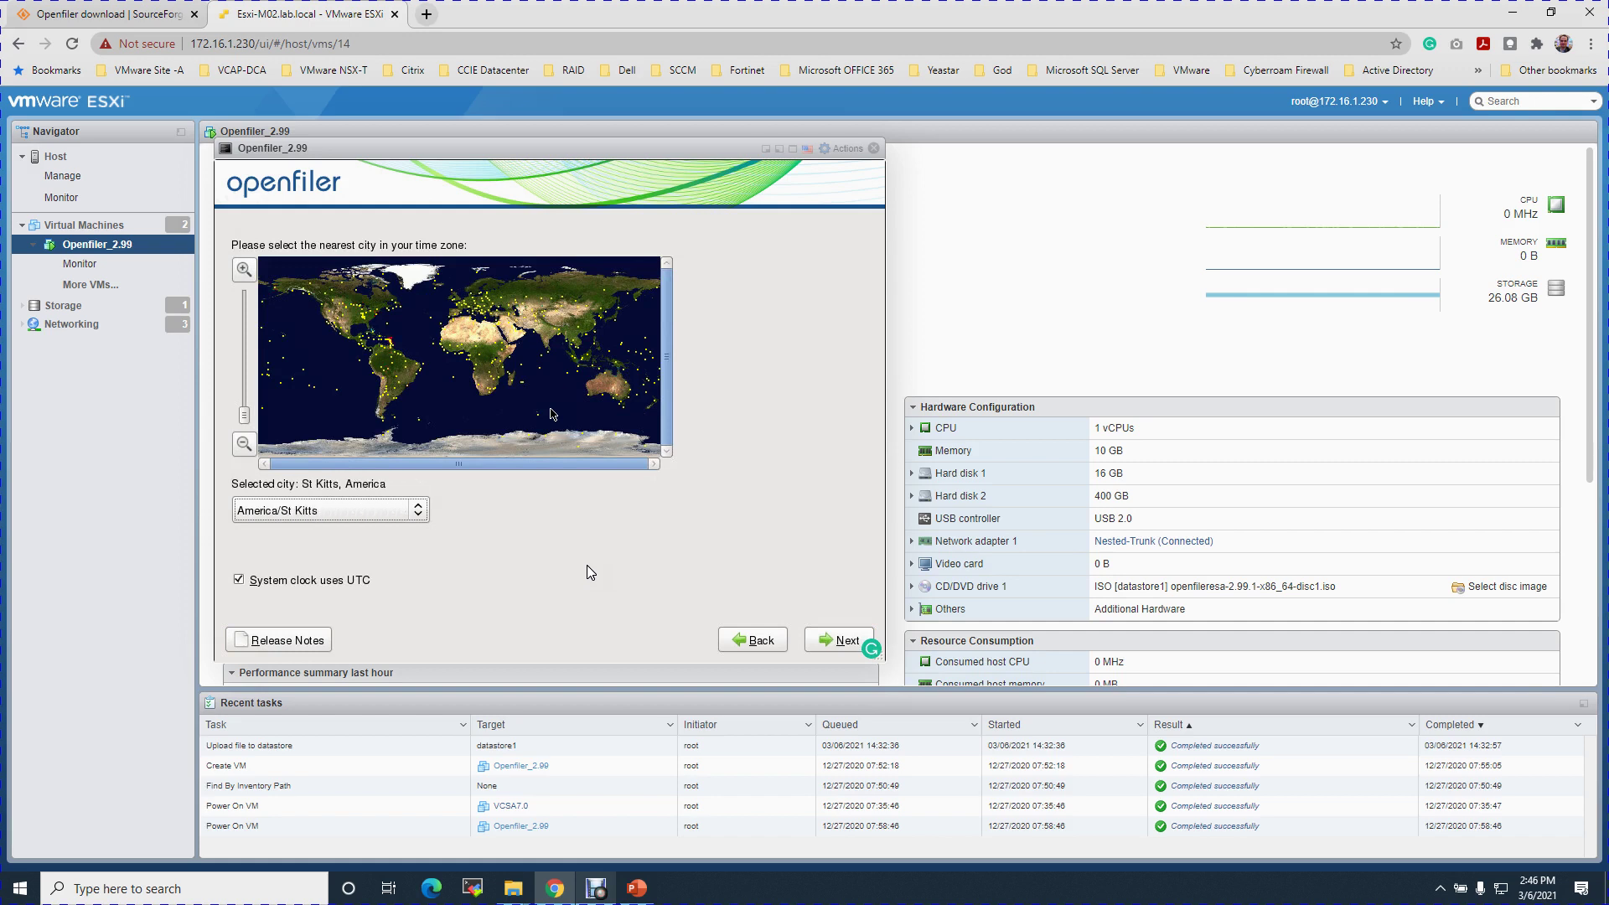
{"action": "key", "text": "Down"}
{"action": "key", "text": "Down"}
{"action": "key", "text": "Down"}
{"action": "key", "text": "Down"}
{"action": "key", "text": "Down"}
{"action": "key", "text": "Down"}
{"action": "key", "text": "Down"}
{"action": "key", "text": "Down"}
{"action": "key", "text": "Down"}
{"action": "key", "text": "Down"}
{"action": "key", "text": "Down"}
{"action": "key", "text": "Down"}
{"action": "key", "text": "Down"}
{"action": "key", "text": "Down"}
{"action": "key", "text": "Down"}
{"action": "key", "text": "Down"}
{"action": "key", "text": "Down"}
{"action": "key", "text": "Down"}
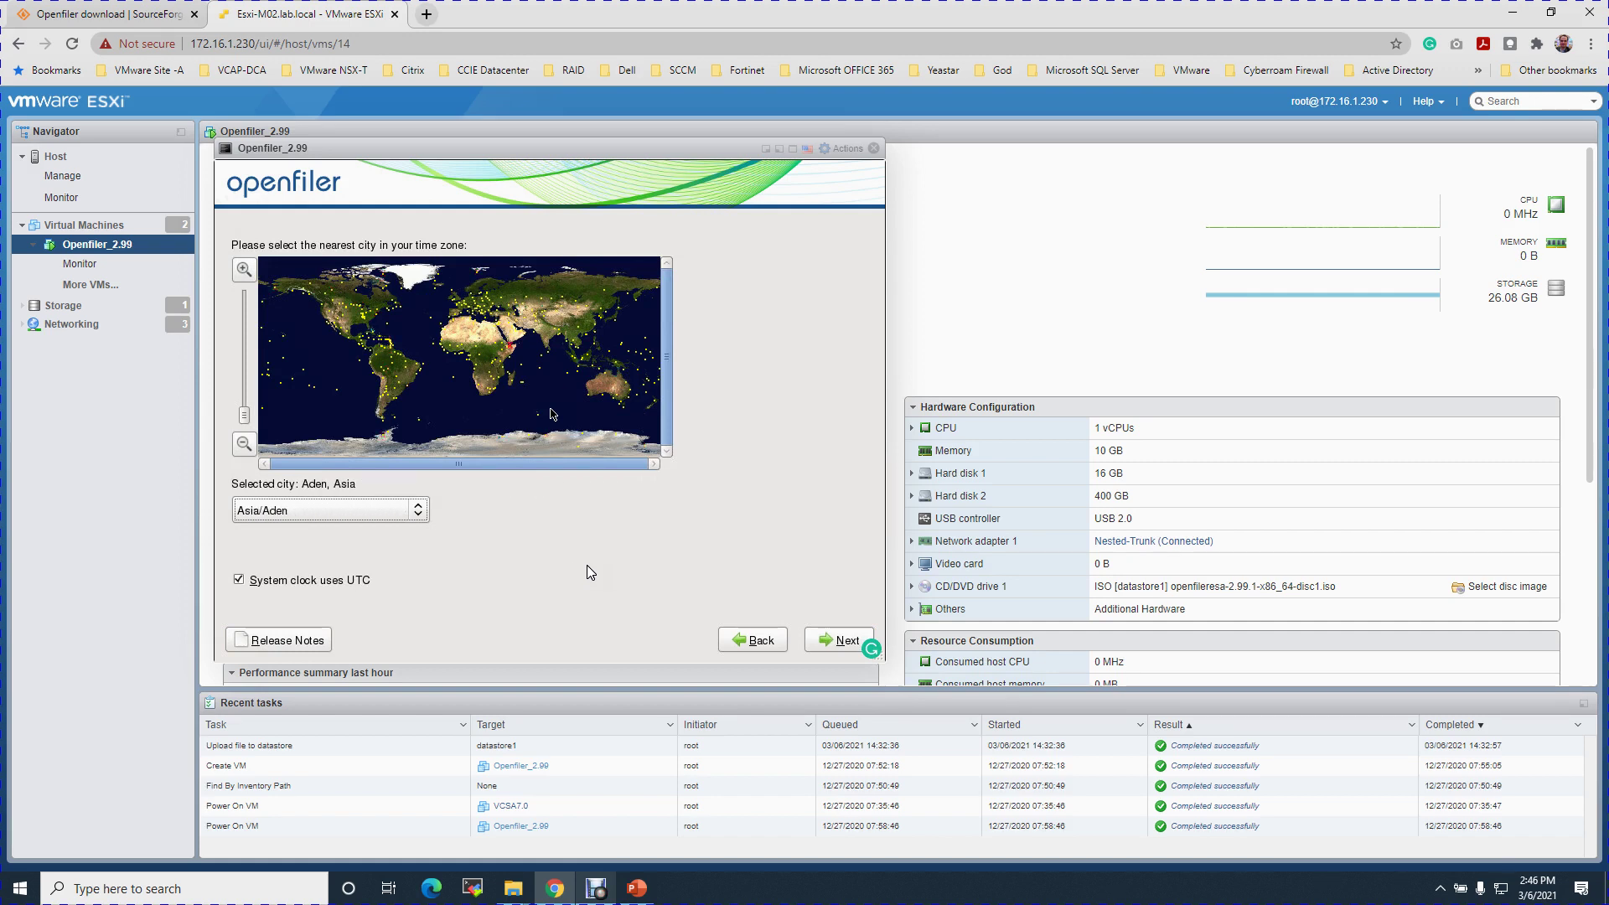
{"action": "key", "text": "Down"}
{"action": "key", "text": "Down"}
{"action": "key", "text": "Down"}
{"action": "key", "text": "Down"}
{"action": "key", "text": "Down"}
{"action": "key", "text": "Down"}
{"action": "key", "text": "Down"}
{"action": "key", "text": "Down"}
{"action": "key", "text": "Down"}
{"action": "key", "text": "Down"}
{"action": "key", "text": "Down"}
{"action": "key", "text": "Down"}
{"action": "key", "text": "Down"}
{"action": "key", "text": "Tab"}
{"action": "key", "text": "Tab"}
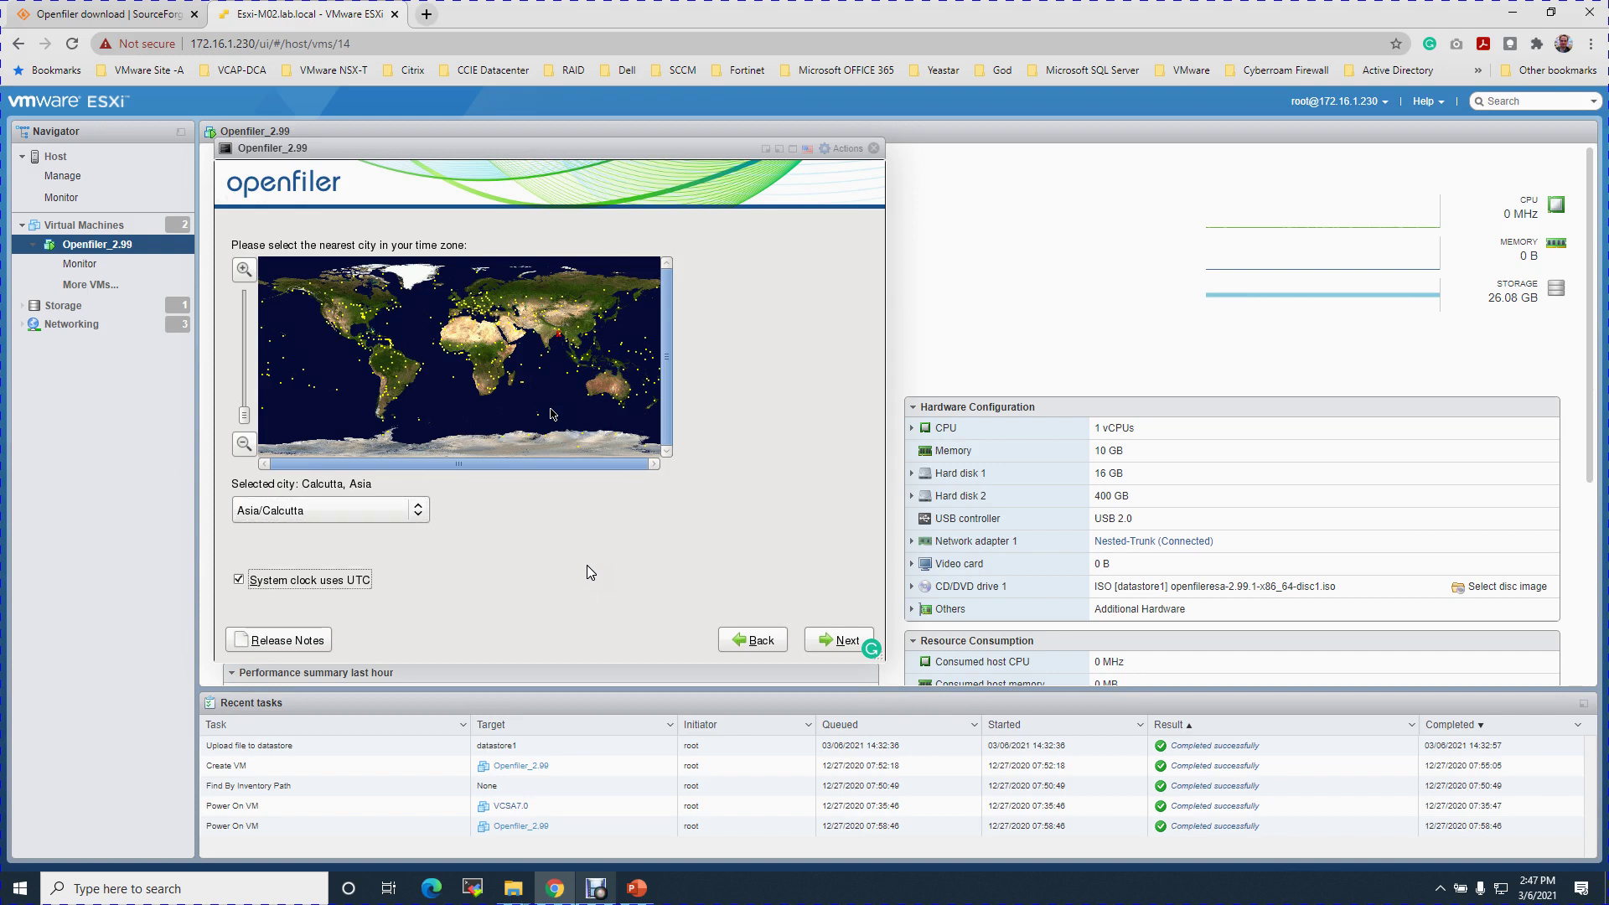
{"action": "key", "text": "Tab"}
{"action": "key", "text": "Tab"}
{"action": "key", "text": "Return"}
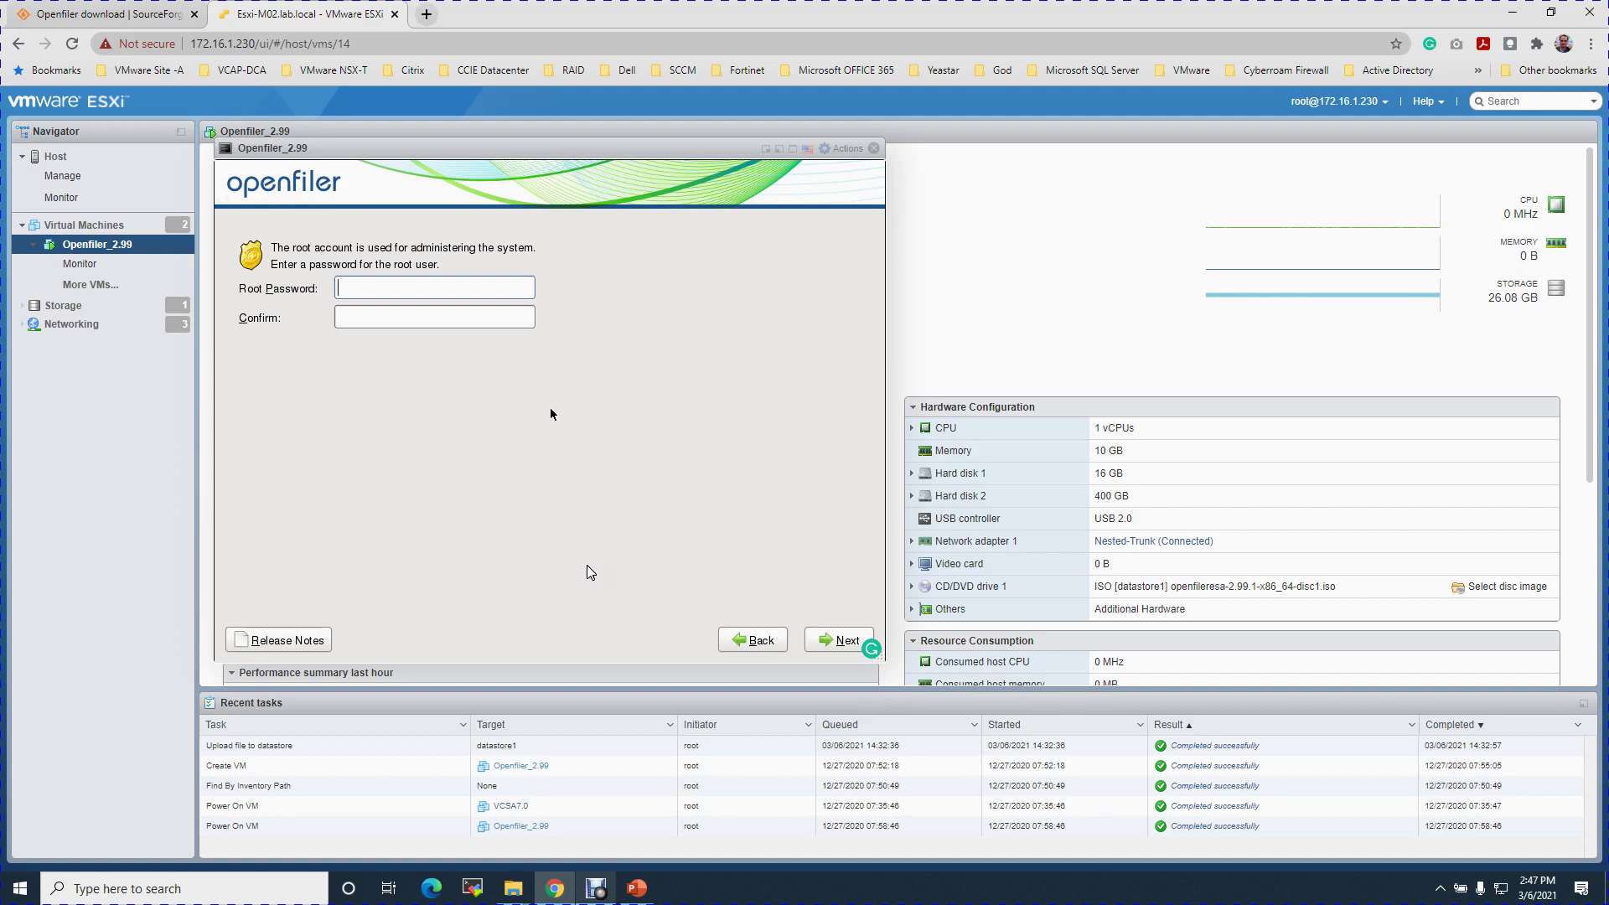
- Enter and confirm the root account password, and accept it to continue the setup
{"action": "type", "text": "****************"}
{"action": "key", "text": "Tab"}
{"action": "key", "text": "Tab"}
{"action": "key", "text": "Tab"}
{"action": "key", "text": "Return"}
- Start the Openfiler installation and reboot the system once it completes
{"action": "key", "text": "Return"}
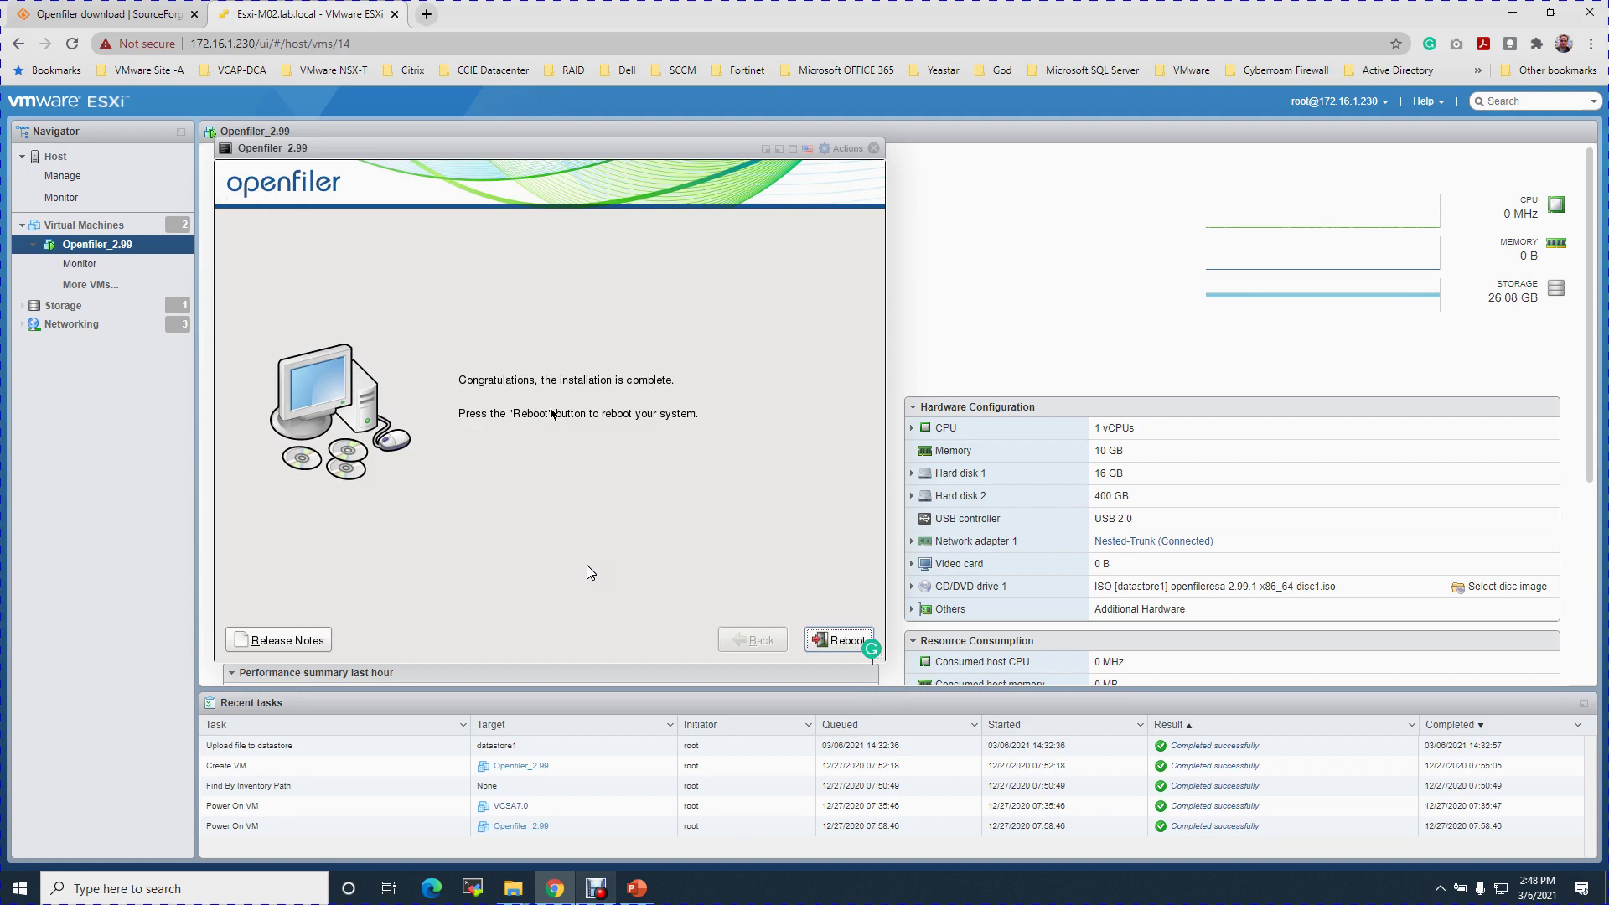
{"action": "key", "text": "Return"}
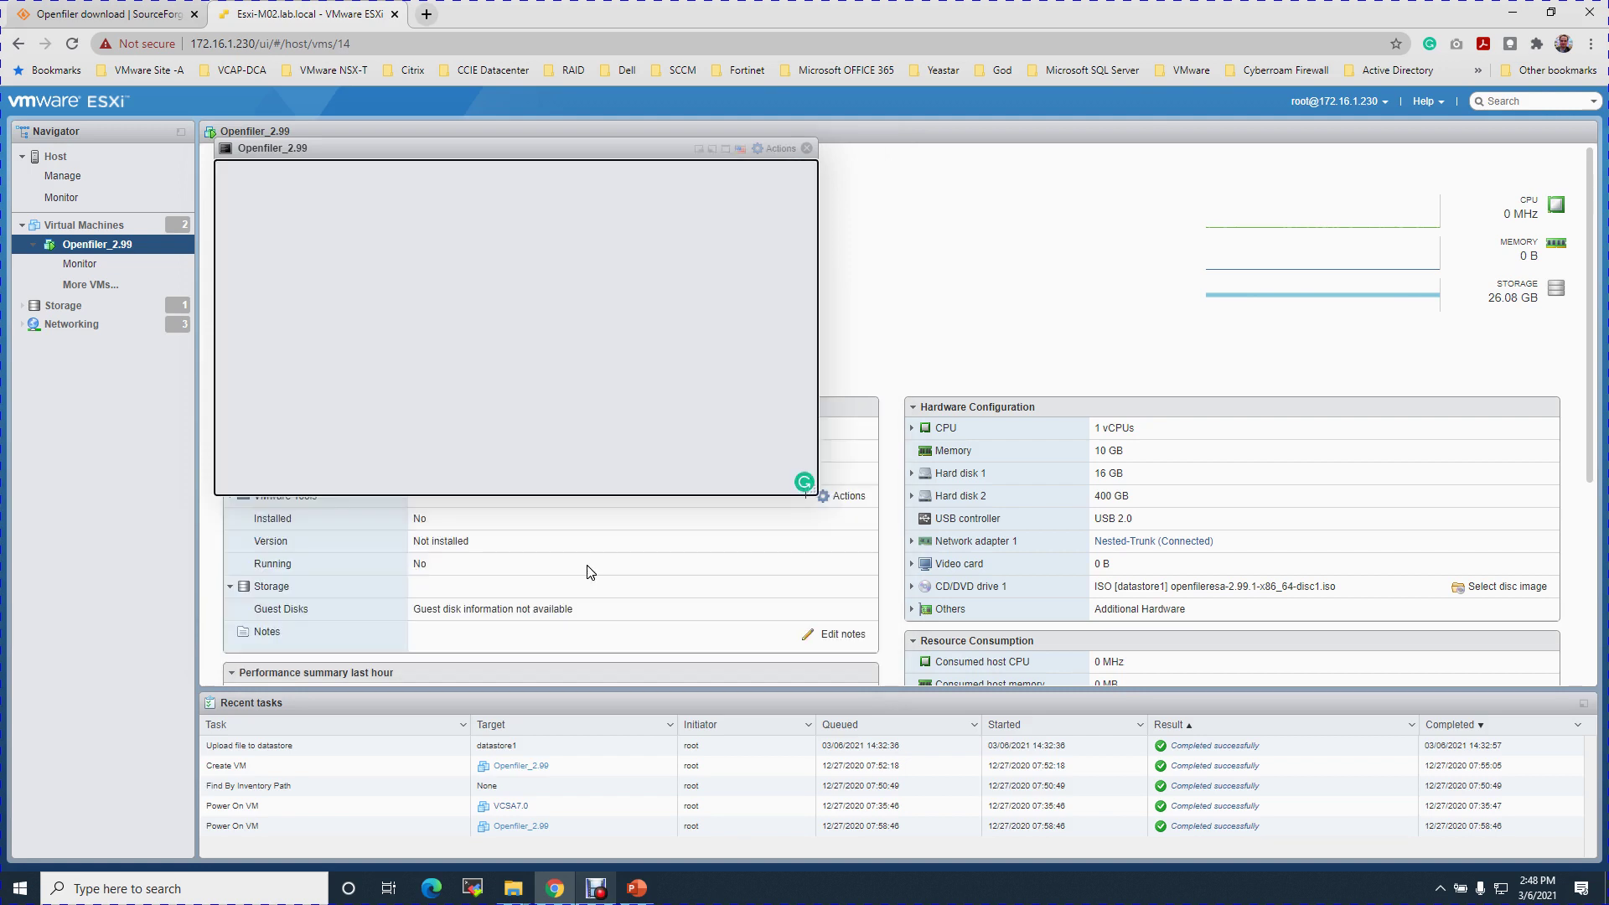